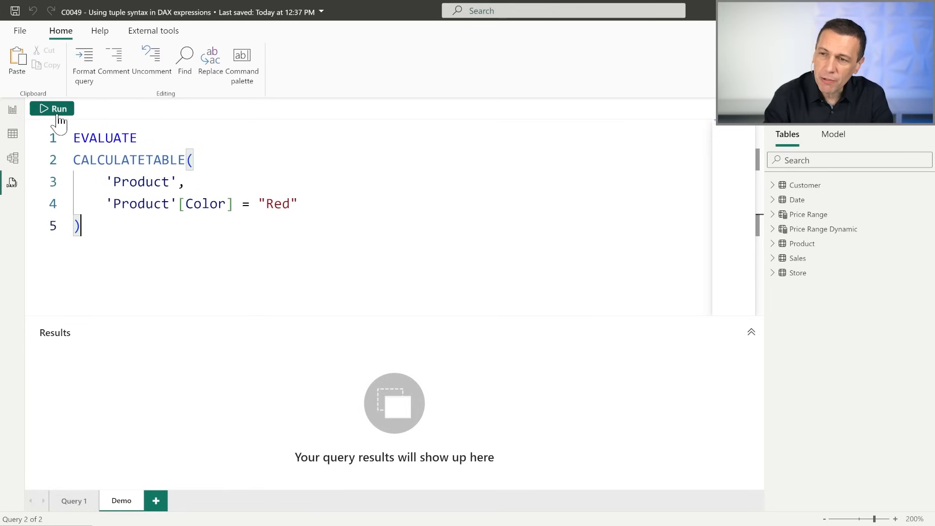
Step: Run the query that returns the products whose Color is "Red"
left_click(55, 109)
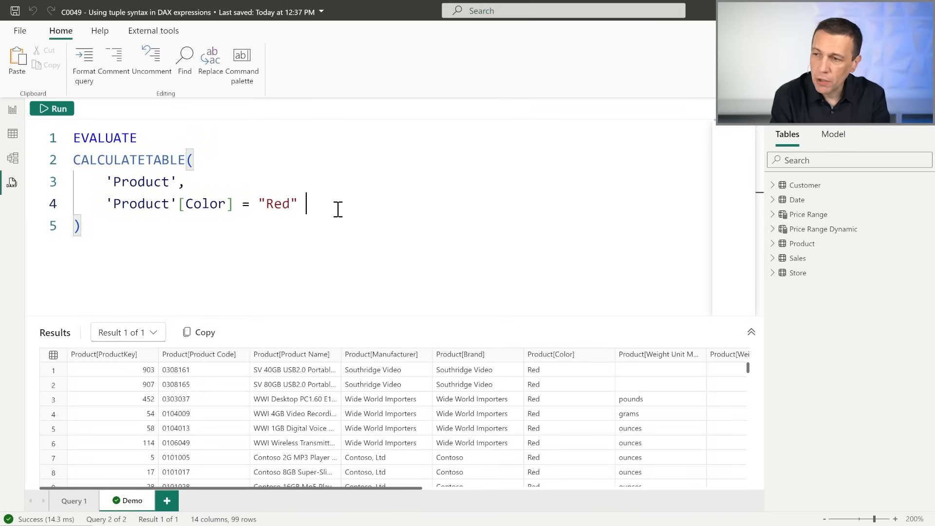
Step: Duplicate the 'Product'[Color] = "Red" condition twice on new lines below, joining all three conditions with ||
type("||")
key("Home")
key("shift+Right")
key("shift+Right")
key("shift+Right")
key("shift+Right")
key("shift+Right")
key("shift+Right")
key("shift+Right")
key("shift+Right")
key("shift+Right")
key("shift+Right")
key("shift+Right")
key("shift+Right")
key("shift+Right")
key("shift+Right")
key("shift+Right")
key("shift+Right")
key("shift+Right")
key("shift+Right")
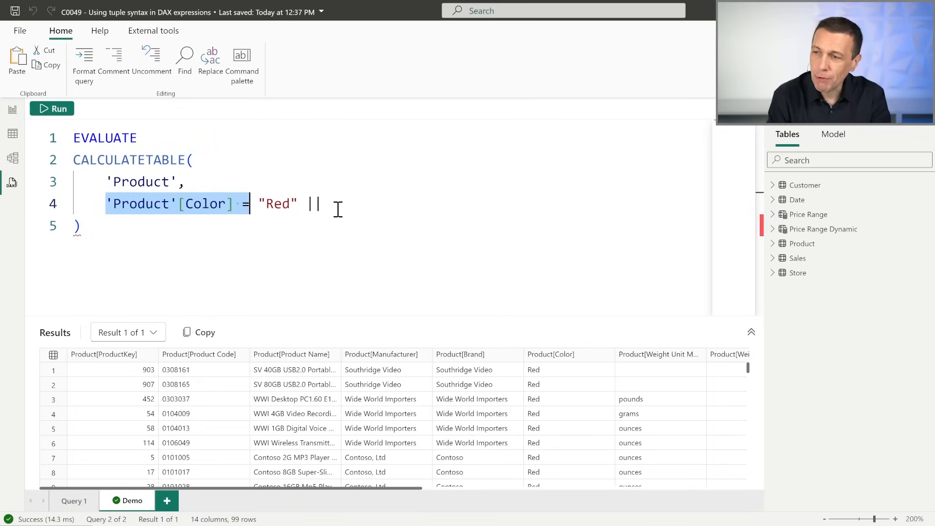
key("shift+Right")
key("shift+Right")
key("shift+Right")
key("shift+Right")
key("shift+Right")
key("shift+Right")
key("ctrl+c")
key("End")
key("Return")
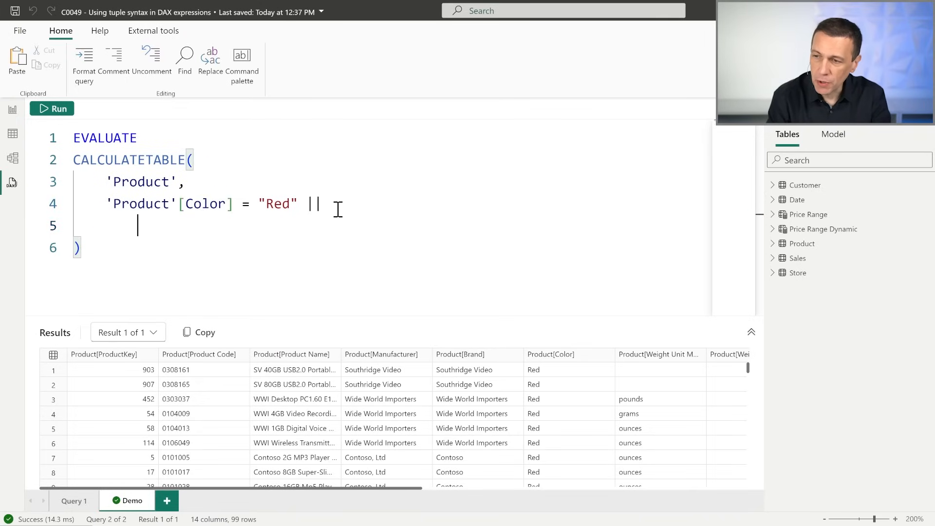
key("ctrl+v")
type("||")
key("Return")
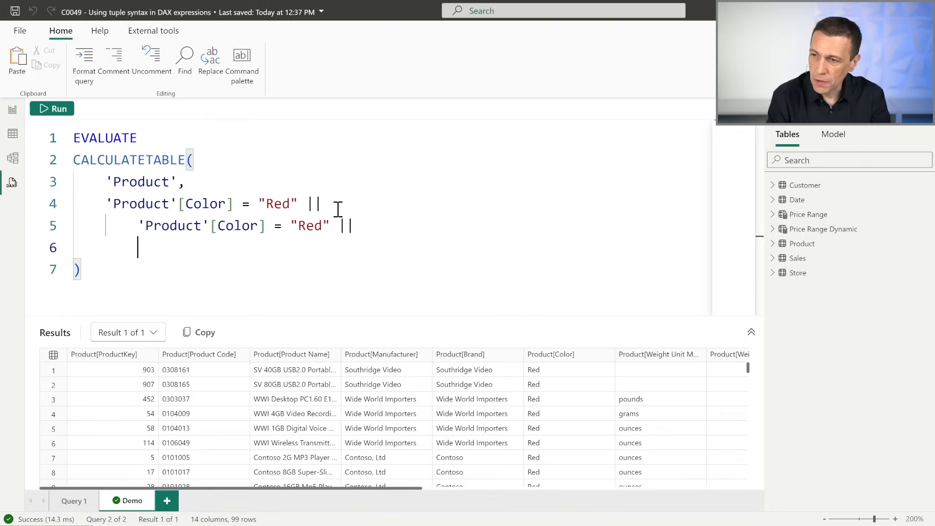
key("ctrl+v")
Step: Change the second condition's color to "White" and the third's to "Blue", and run the query
double_click(312, 226)
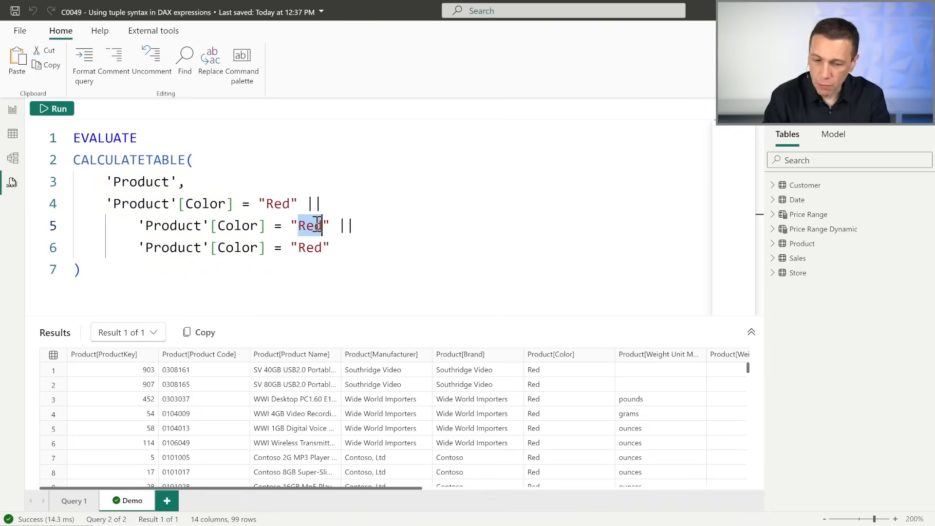
type("White")
key("Down")
key("Left")
key("ctrl+shift+Left")
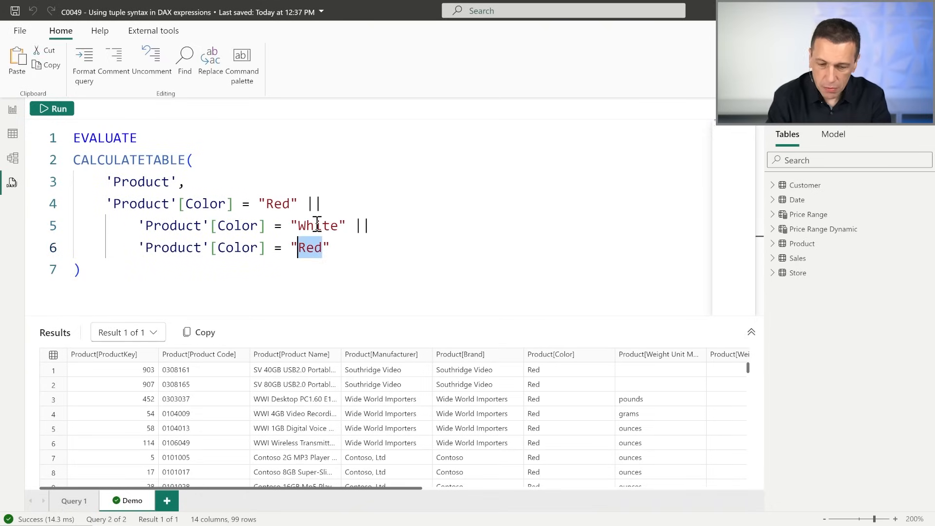
type("Blue")
key("F5")
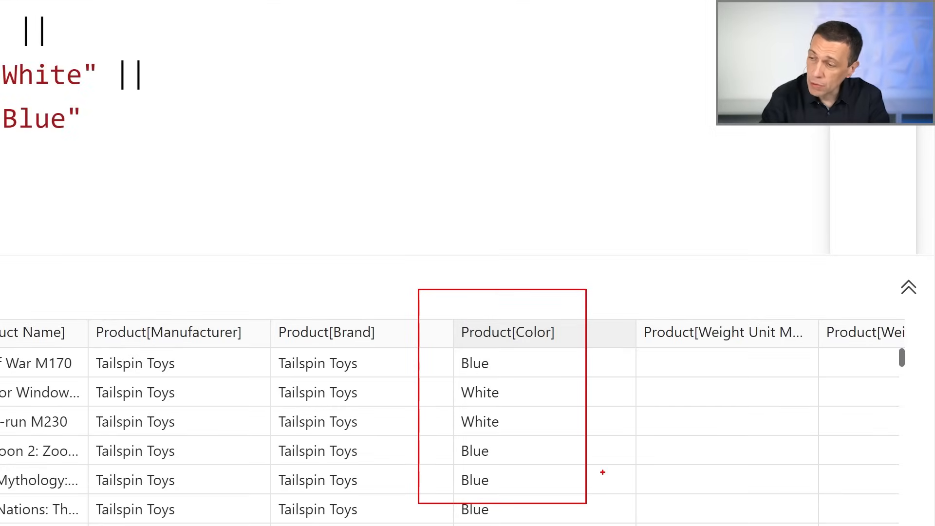
Step: Examine the Product[Color] column across the result rows to check which colors the query returns
scroll(584, 475, "down", 7)
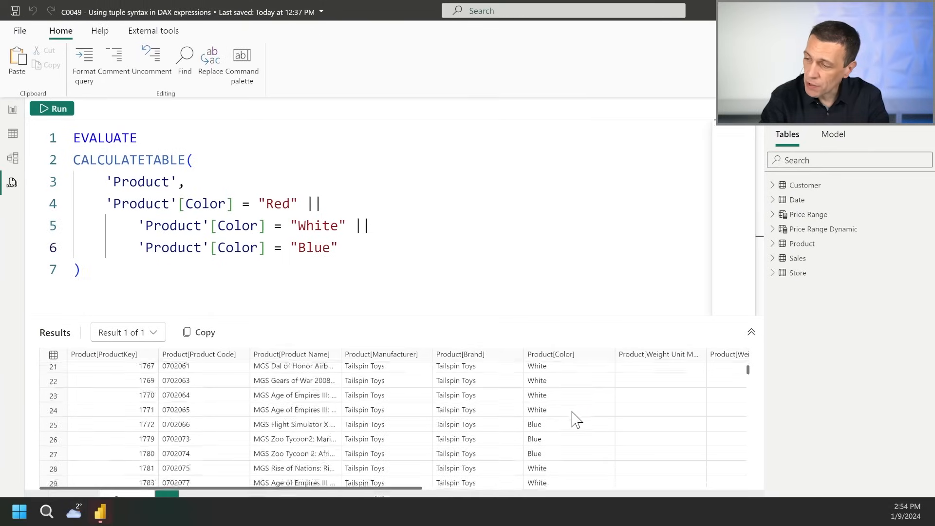
scroll(575, 419, "down", 5)
left_click(746, 375)
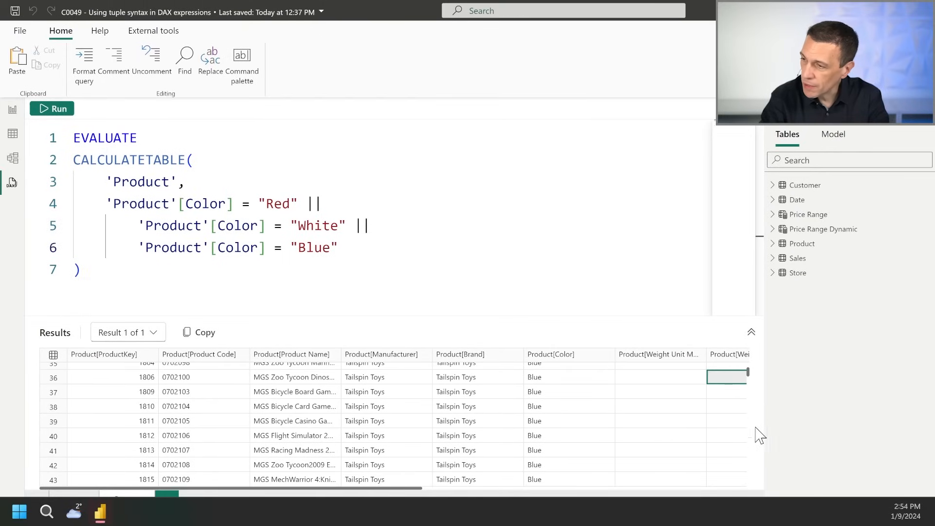
left_click_drag(749, 374, 749, 396)
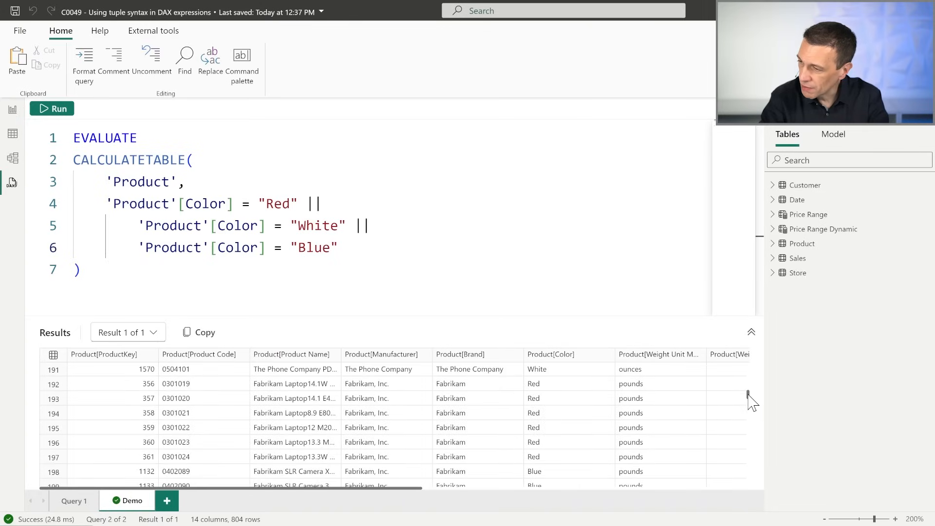
key("ctrl+1")
left_click(510, 365)
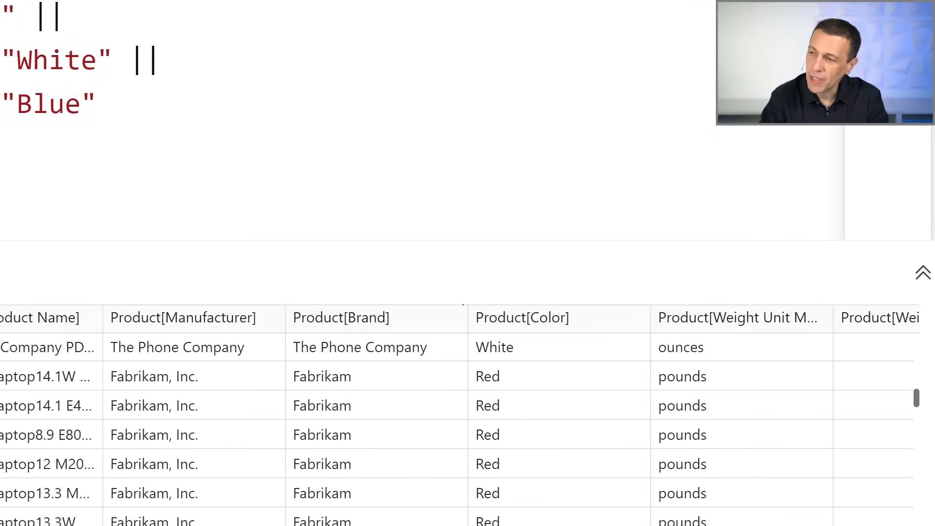
left_click_drag(462, 304, 579, 453)
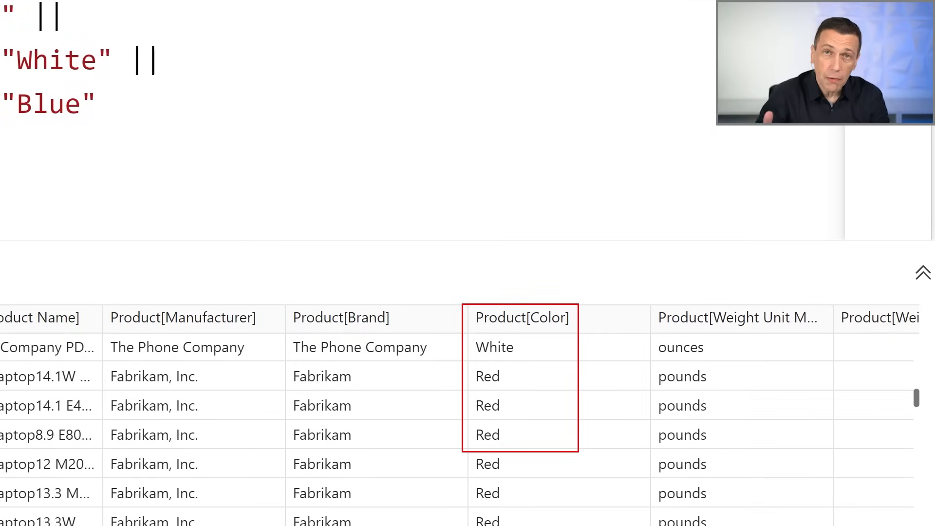
key("Escape")
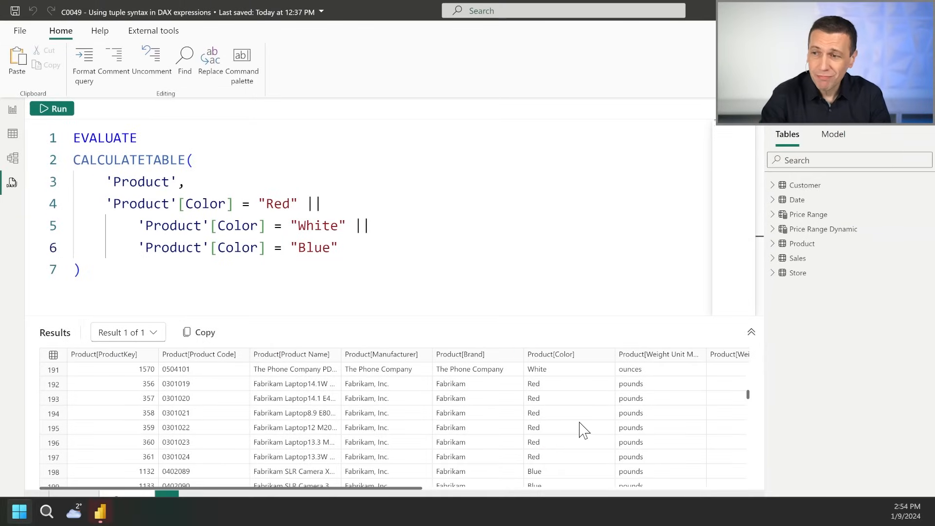
Step: Replace the first condition's equals sign with IN { and merge "White" into the list after "Red", removing its separate condition
left_click(242, 204)
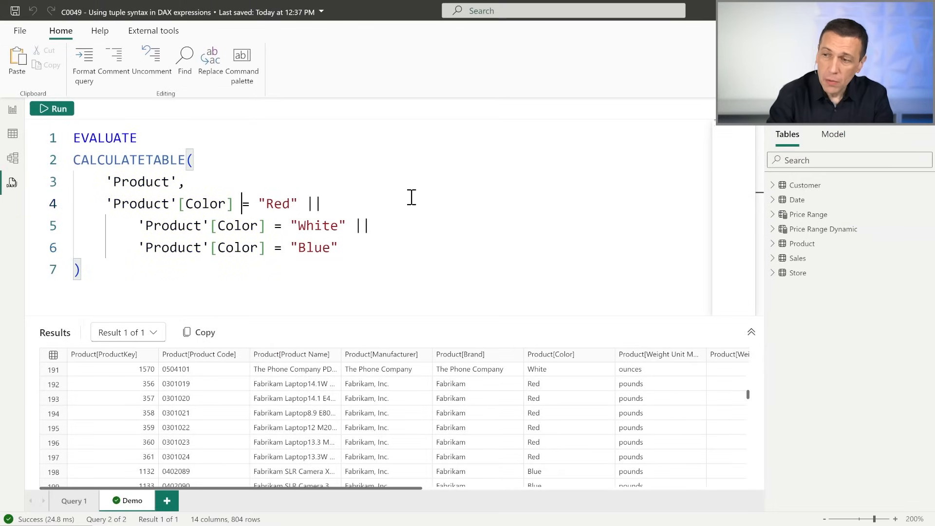
key("shift+Right")
type("IN {")
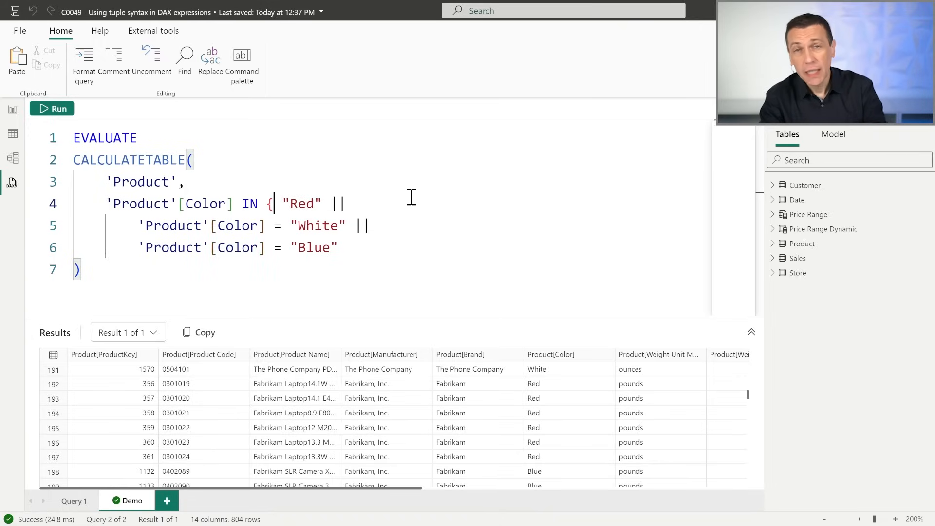
key("Left")
key("Left")
key("Left")
key("Left")
key("shift+Down")
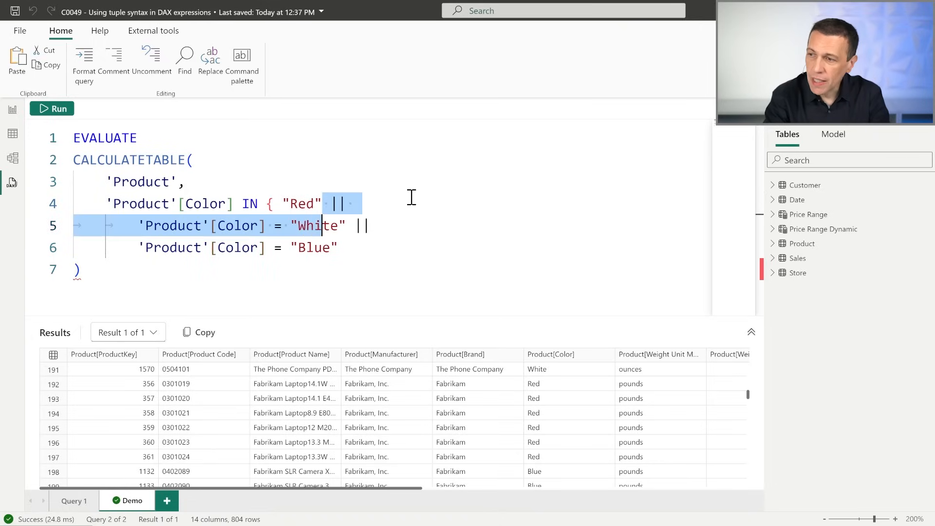
key("shift+Left")
key("shift+Left")
key("shift+Left")
key("shift+Left")
type(",")
Step: Merge "Blue" into the IN list after "White", removing its separate condition, and close the list with a curly brace
key("End")
key("Left")
key("Left")
key("Left")
key("Left")
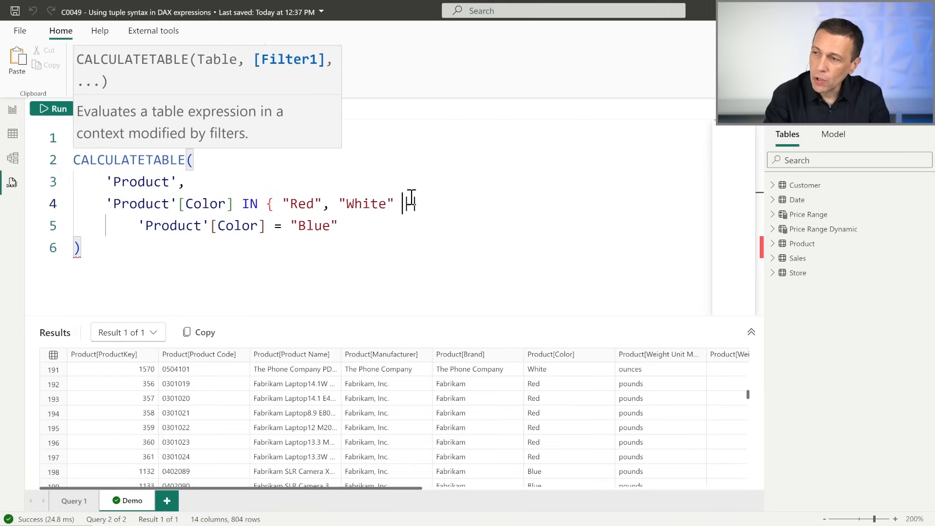
key("shift+Down")
key("shift+Left")
key("shift+Left")
key("shift+Left")
key("shift+Left")
key("shift+Left")
key("shift+Left")
type(",")
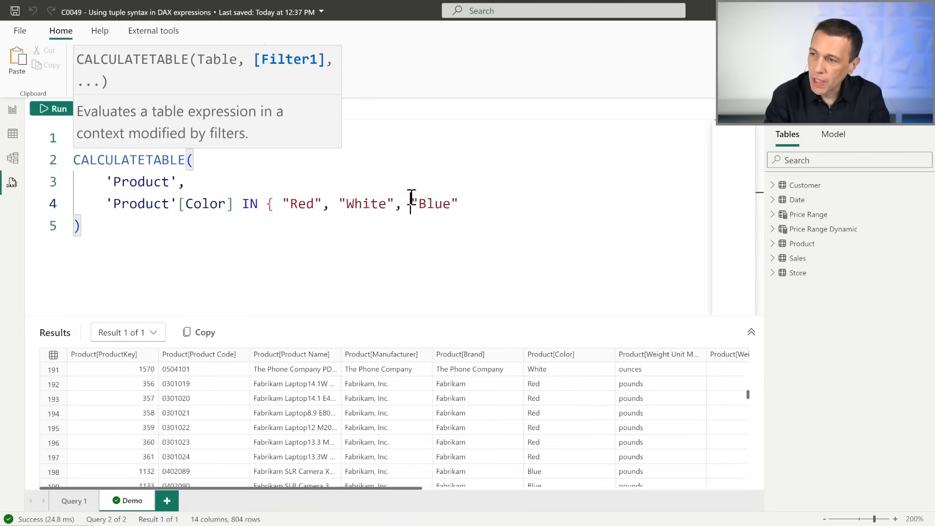
key("End")
type("}")
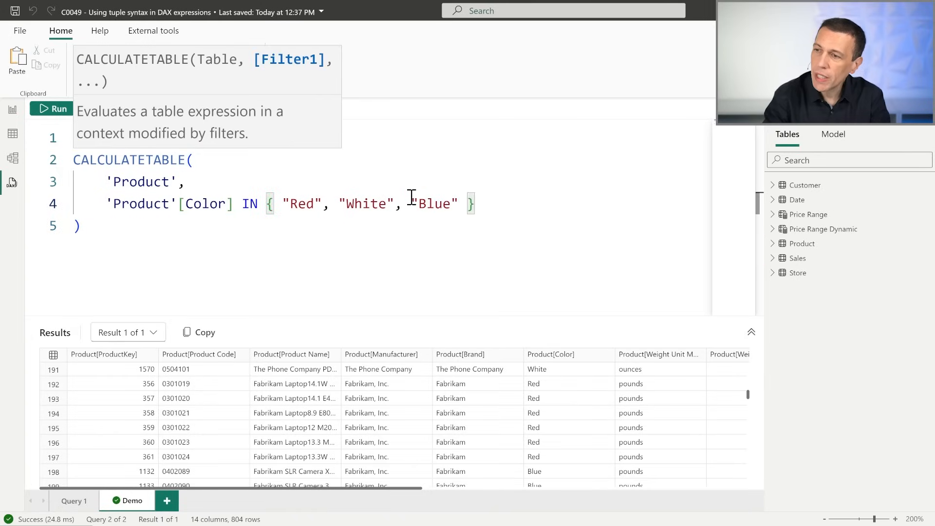
Step: Run the query that filters 'Product'[Color] with the IN list
left_click(527, 146)
type("EVALUATE")
left_click_drag(483, 204, 256, 202)
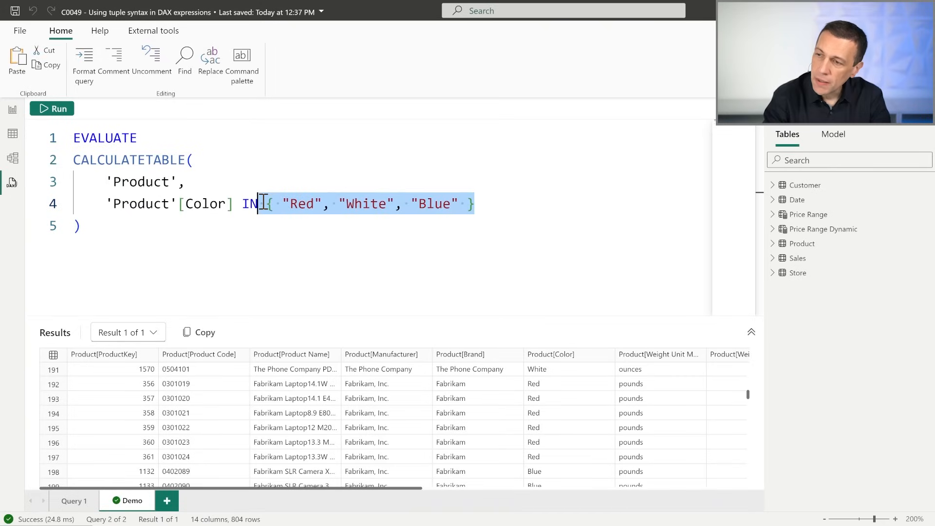
left_click(276, 160)
left_click(47, 110)
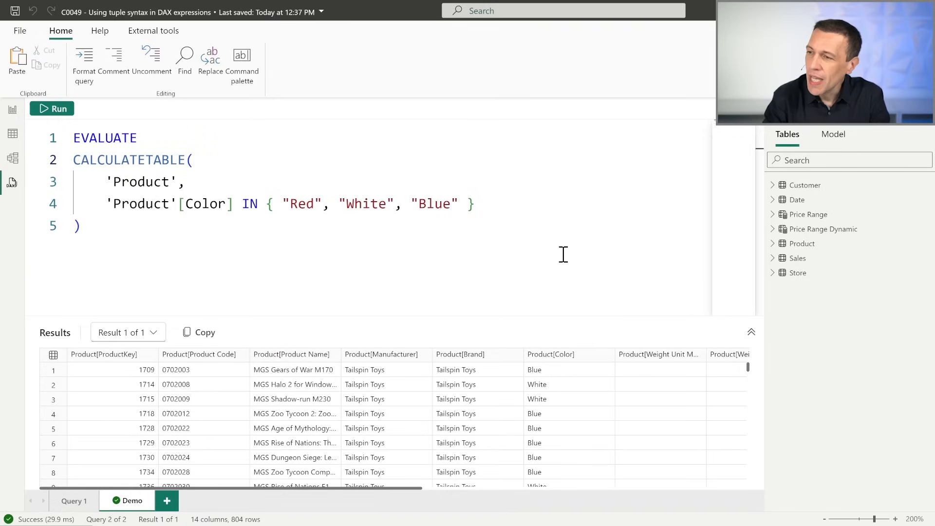
Step: Add a separate EVALUATE statement above the existing query containing a copy of the list { "Red", "White", "Blue" }
left_click_drag(476, 205, 267, 206)
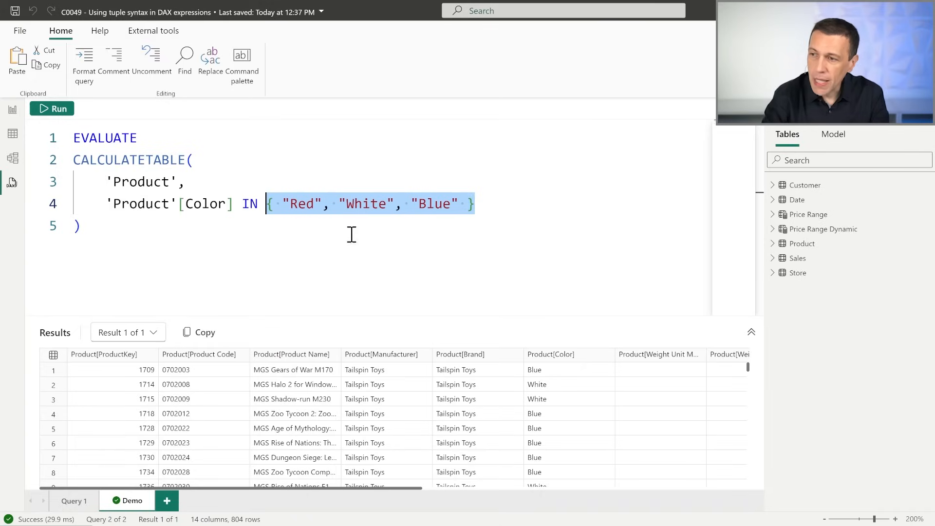
left_click_drag(497, 204, 268, 202)
key("ctrl+c")
left_click(242, 128)
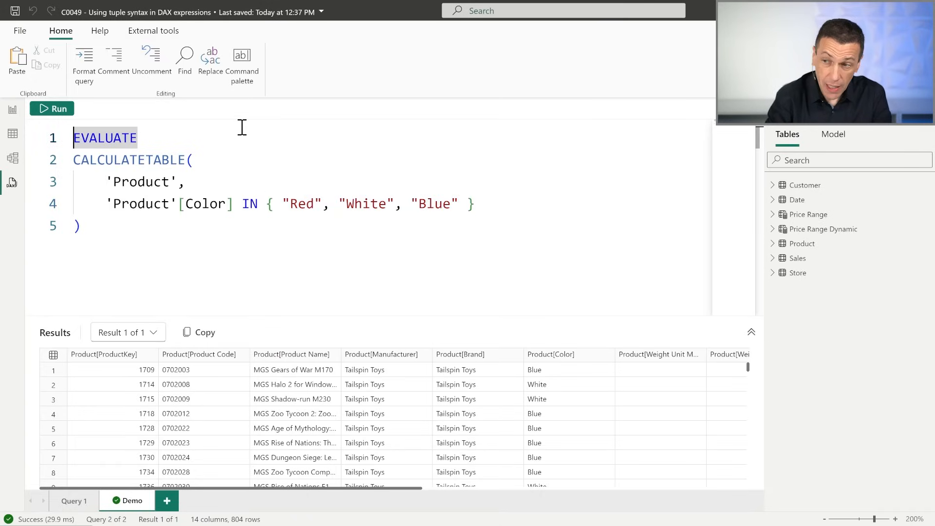
key("Return")
key("Up")
type("EVALUATE")
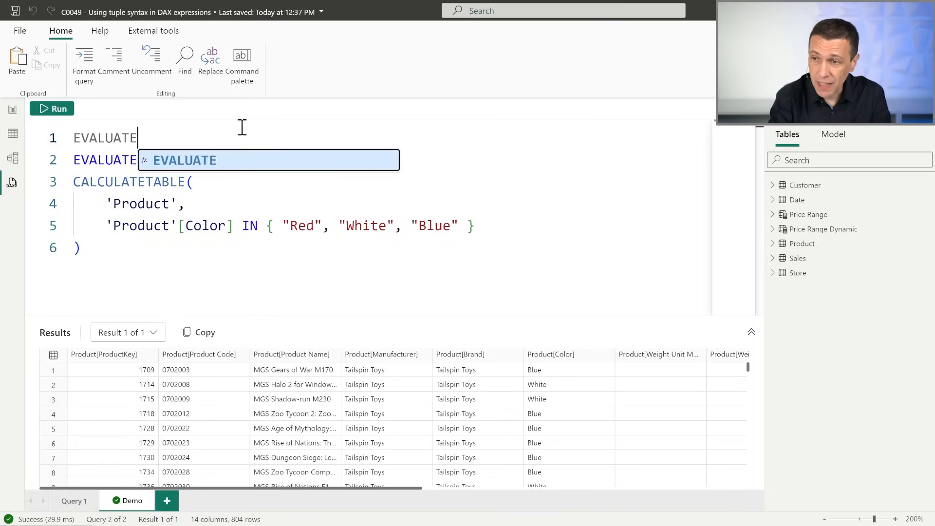
key("Return")
key("Escape")
key("shift+Home")
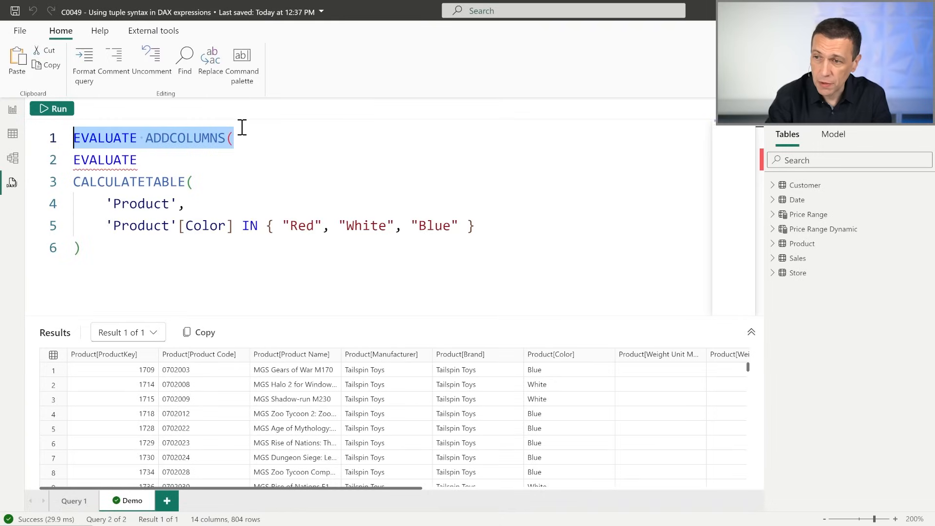
key("ctrl+shift+Right")
key("Delete")
key("Return")
key("ctrl+v")
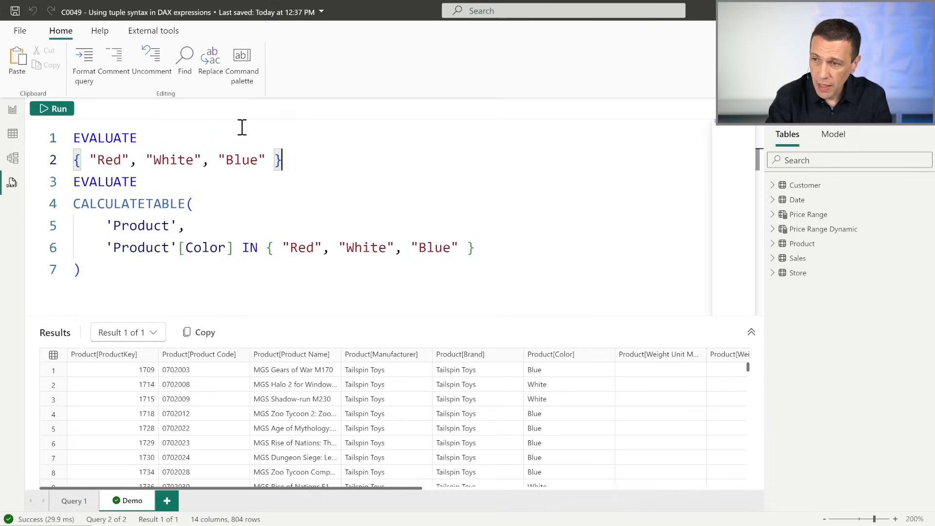
Step: Separate the two statements with blank lines and run only the EVALUATE of the color list
key("Return")
key("Return")
key("Up")
key("shift+Up")
key("shift+Up")
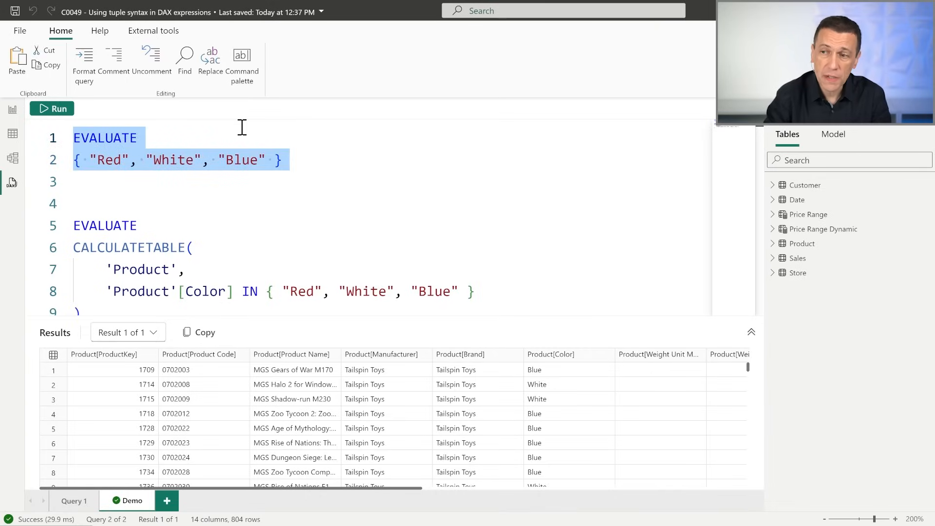
left_click(54, 108)
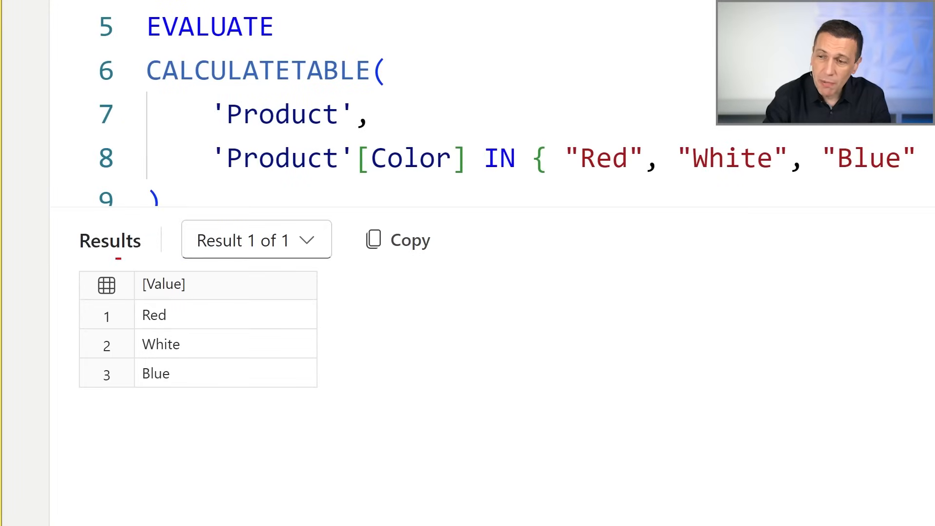
left_click_drag(118, 258, 318, 406)
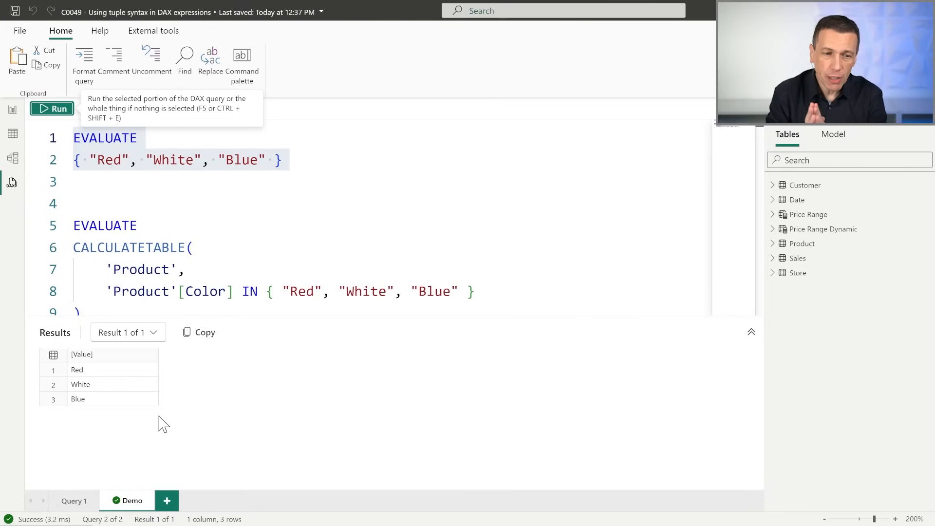
left_click(246, 293)
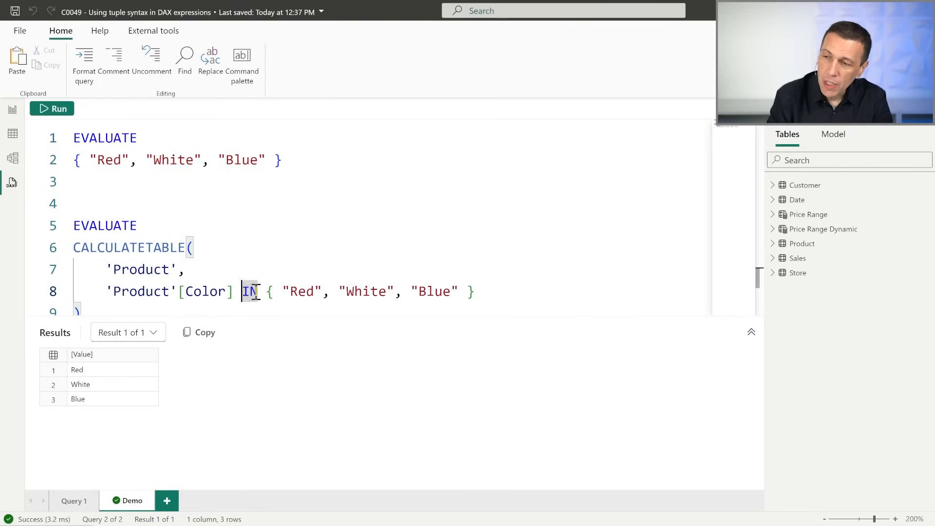
left_click(234, 292)
left_click_drag(234, 292, 113, 292)
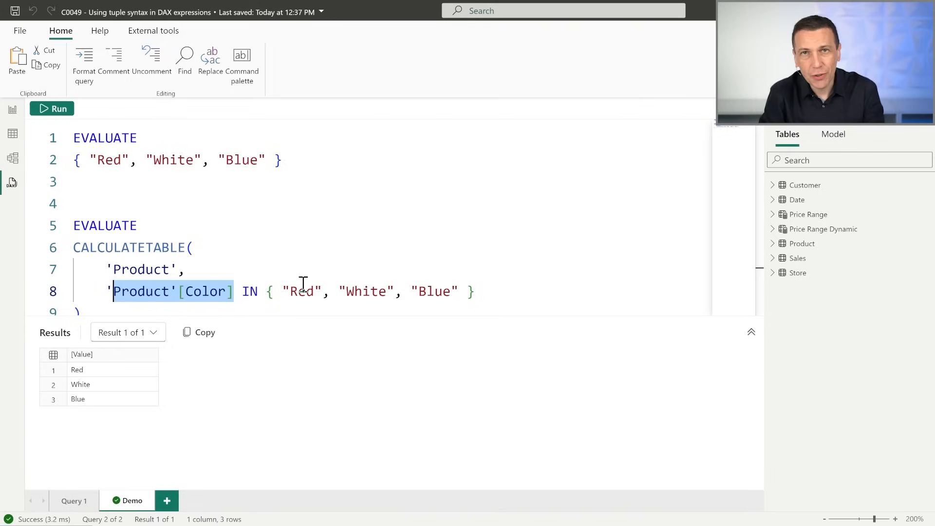
Step: Delete the standalone color list statement and the extra blank lines, leaving only the CALCULATETABLE query
left_click_drag(288, 222, 74, 132)
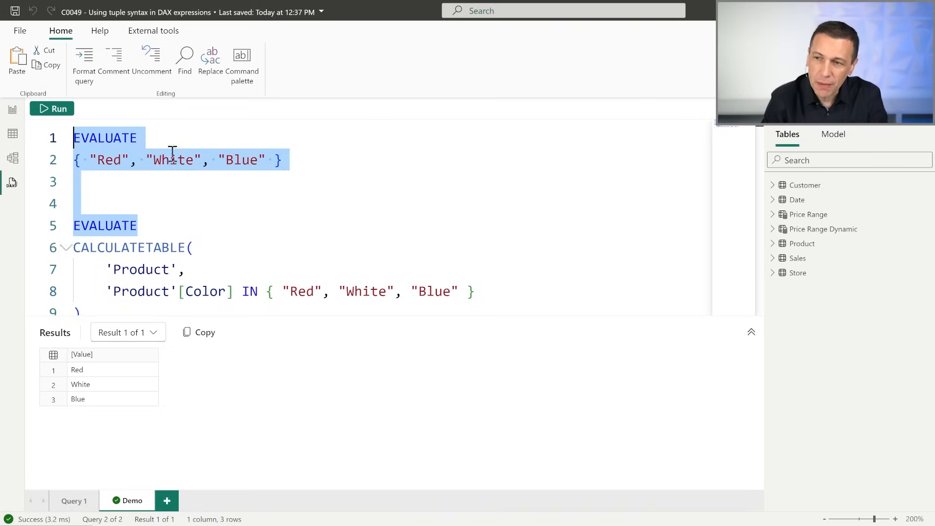
key("shift+Down")
key("Delete")
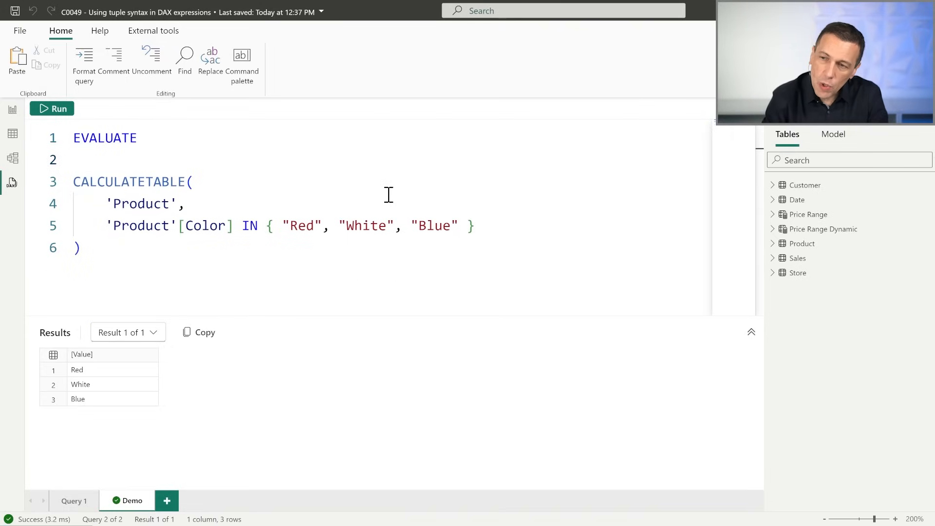
key("Delete")
key("Down")
key("Escape")
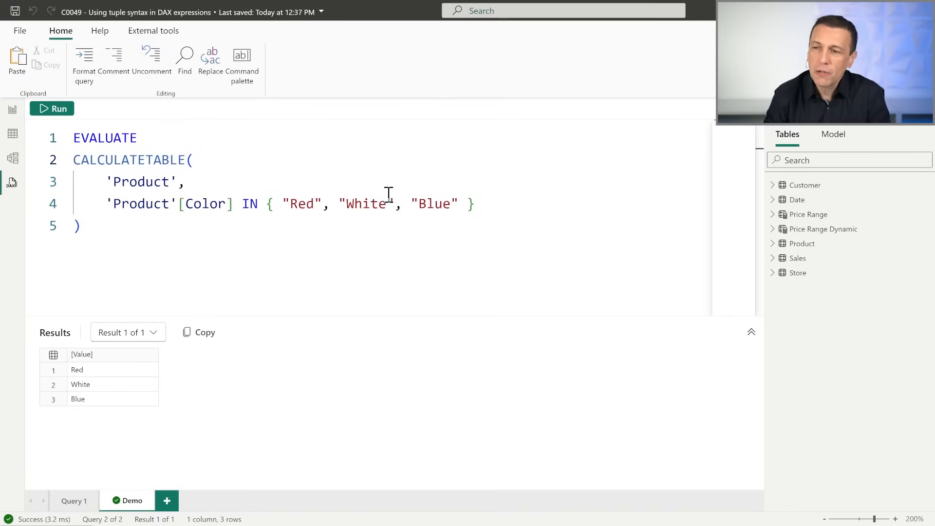
key("Down")
key("Down")
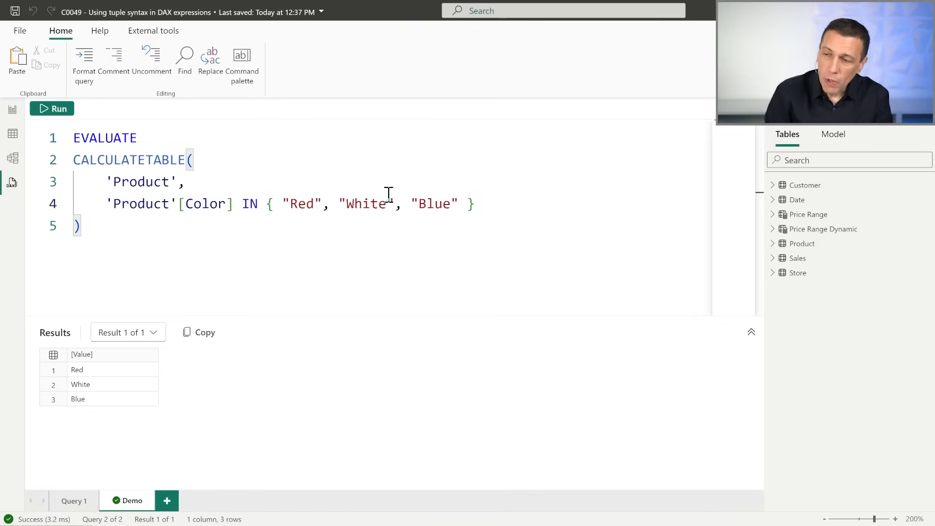
Step: Replace the IN color list filter with the condition 'Product'[Color] = "Red" && 'Product'[Brand] = "Contoso"
double_click(244, 204)
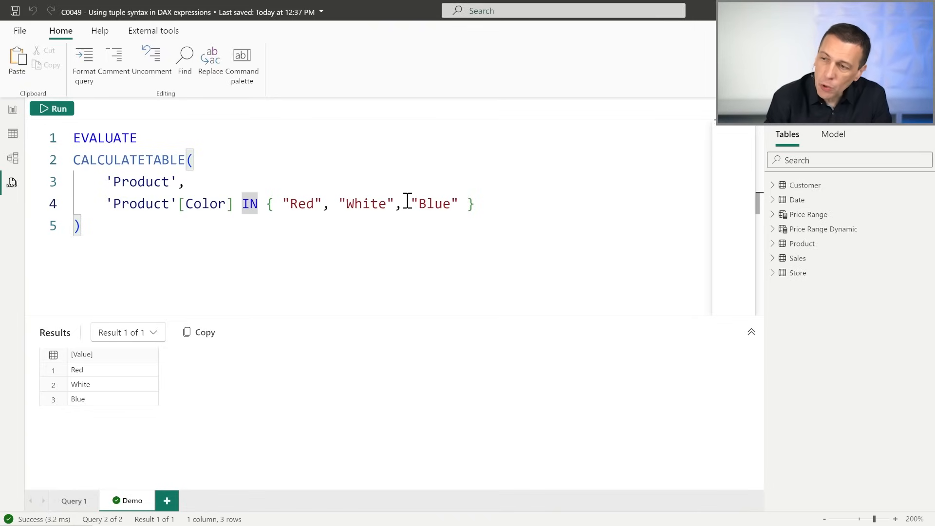
type("=")
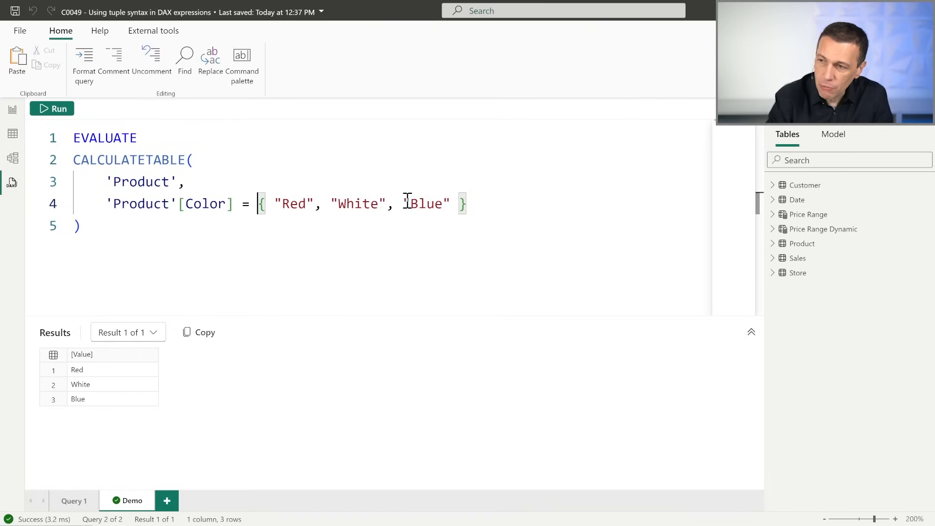
key("Delete")
key("Delete")
key("ctrl+Right")
key("shift+End")
type("&")
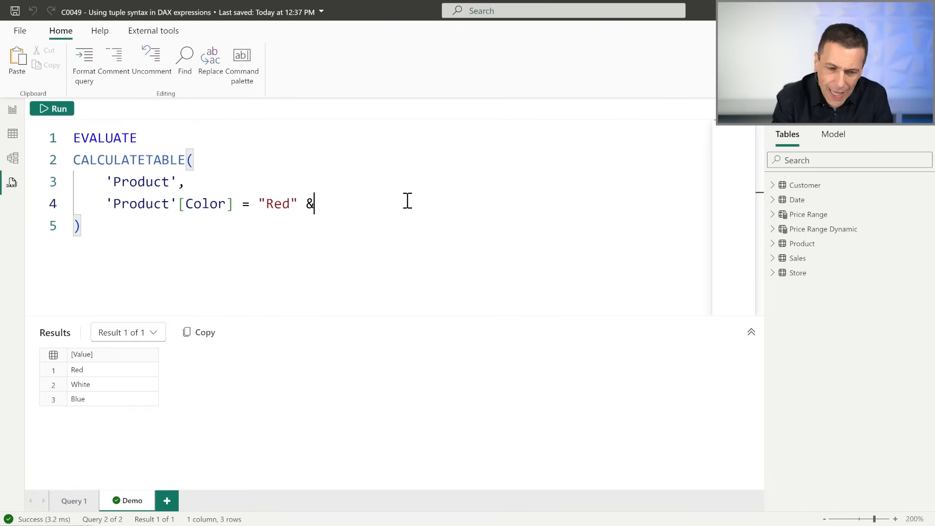
type("& Bran")
key("Tab")
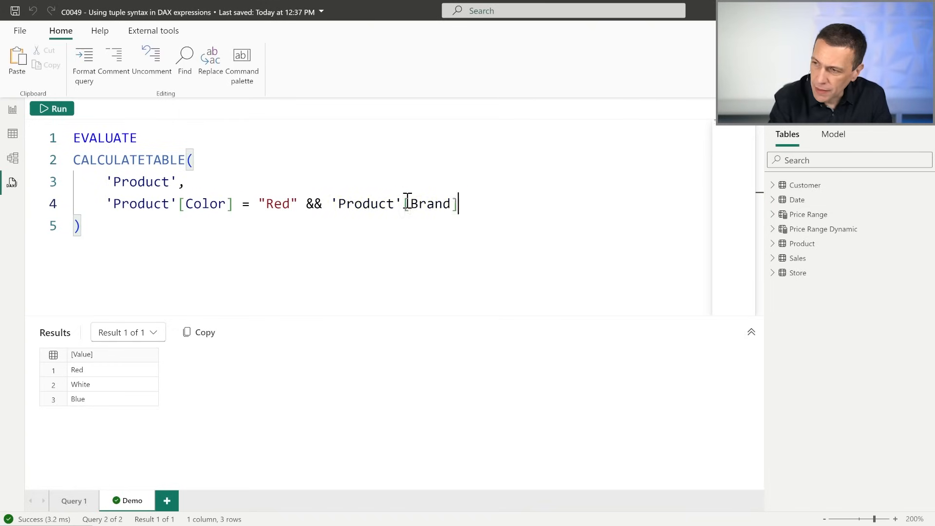
type("= \"Contoso")
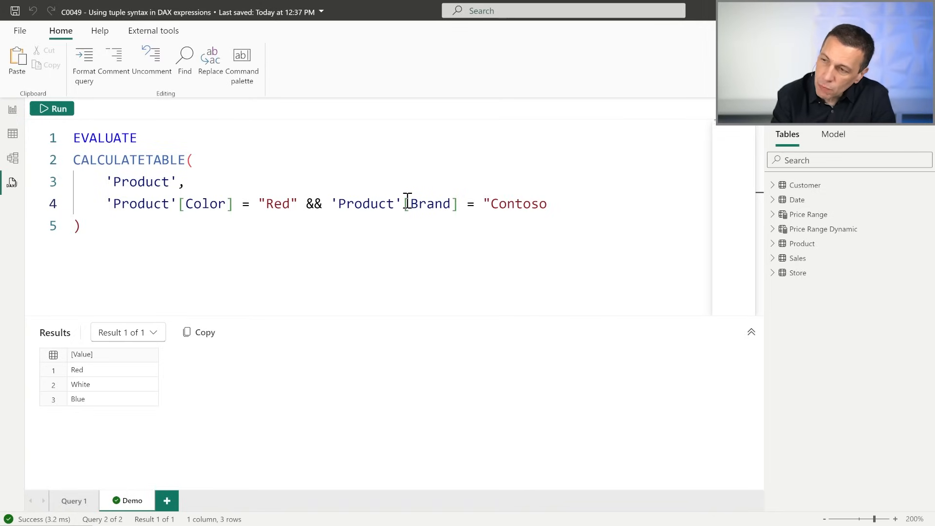
Step: Wrap the condition in an OR function, placing it on its own line with a closing quote and a trailing comma
key("Home")
type("OR (")
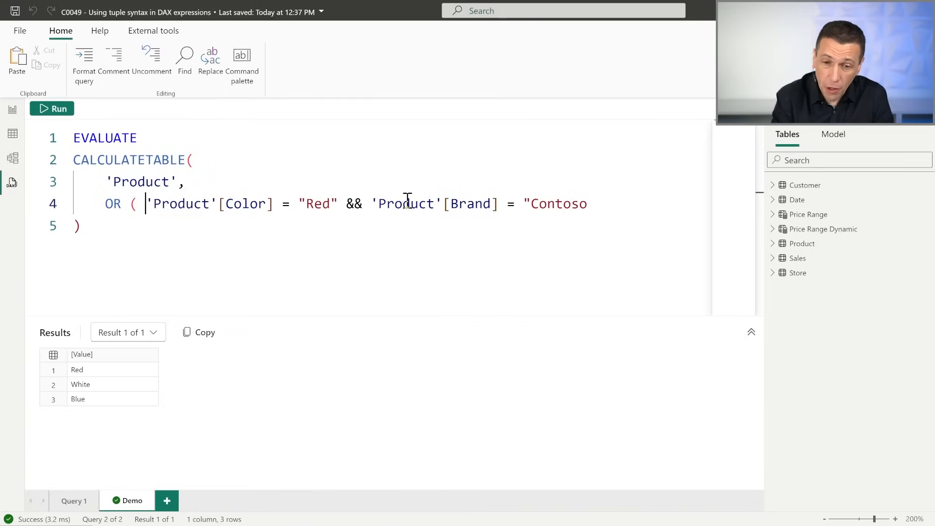
key("Return")
key("End")
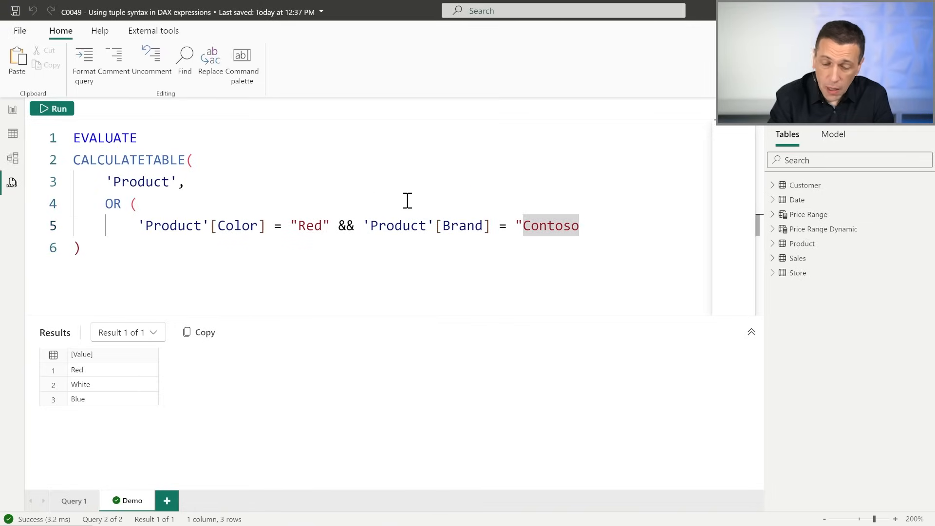
type("\",")
key("Return")
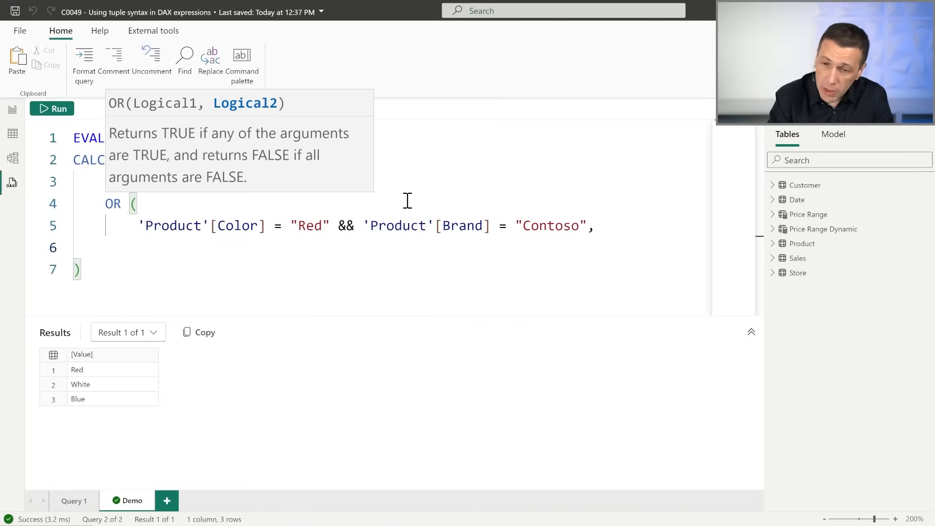
Step: Duplicate the Red and Contoso condition line as the second argument of OR
key("Up")
key("shift+Down")
key("ctrl+c")
key("Right")
key("ctrl+v")
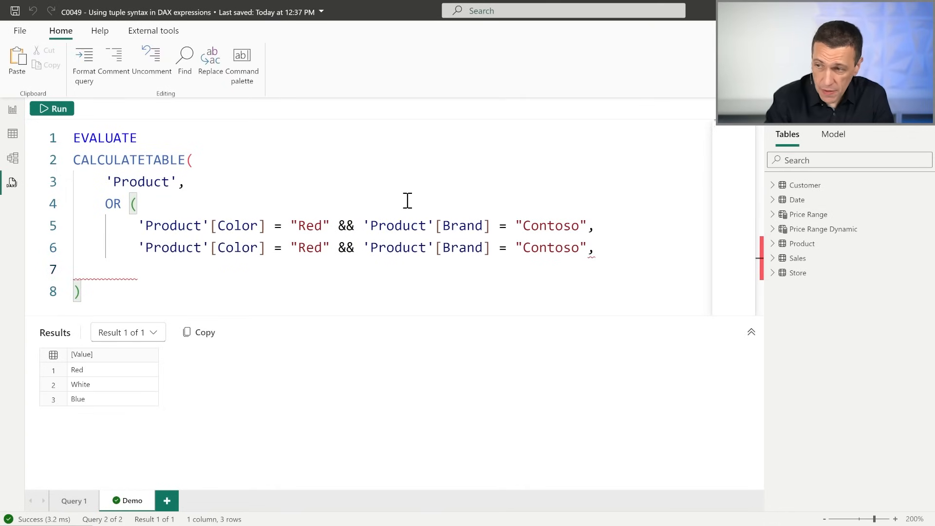
Step: Change the duplicated condition's color to "Blue" and its brand to "Litware"
double_click(307, 248)
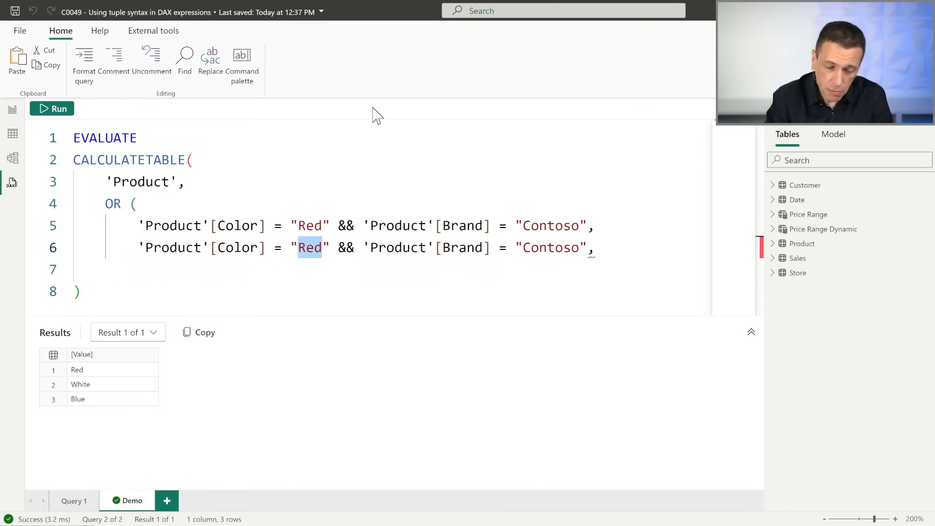
type("Blue")
key("End")
key("Left")
key("Left")
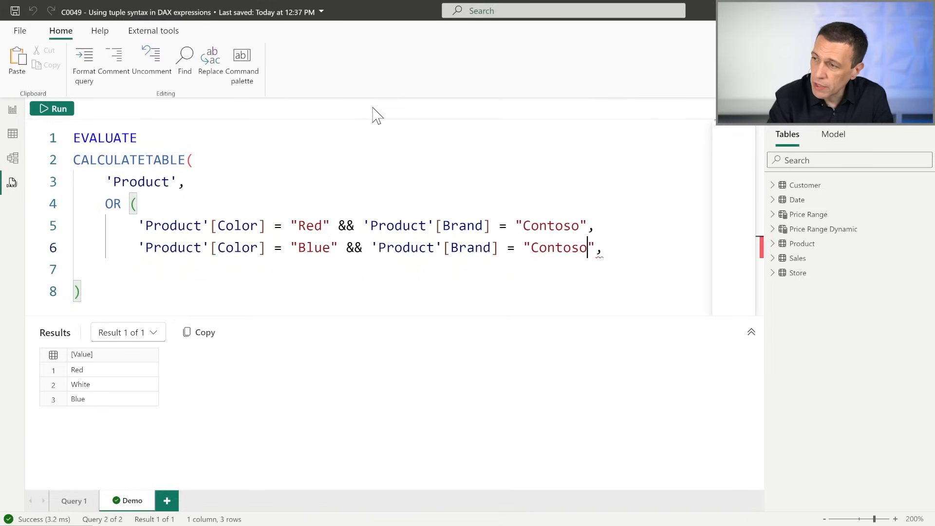
key("ctrl+shift+Left")
type("Litware")
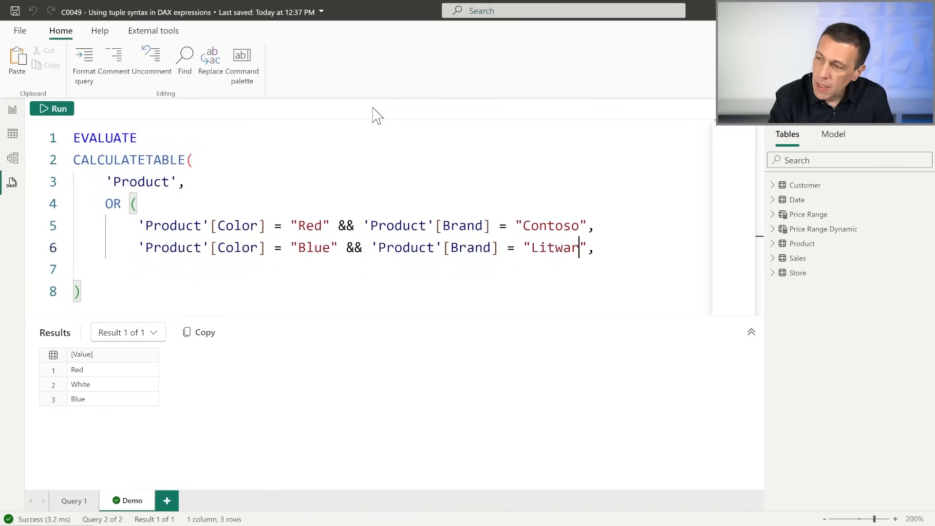
Step: Close the OR function below the second condition, without a trailing comma, and run the query
key("End")
key("BackSpace")
key("Return")
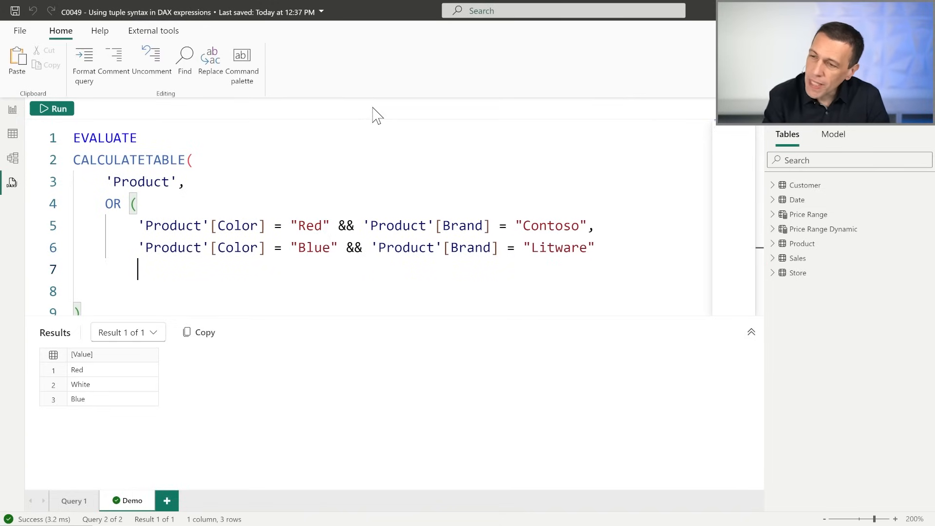
key("BackSpace")
type(")")
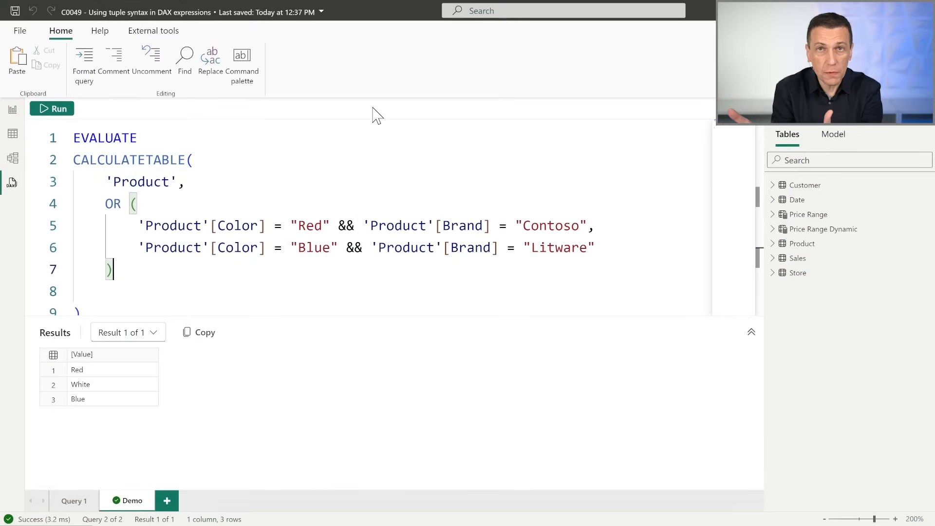
left_click(52, 110)
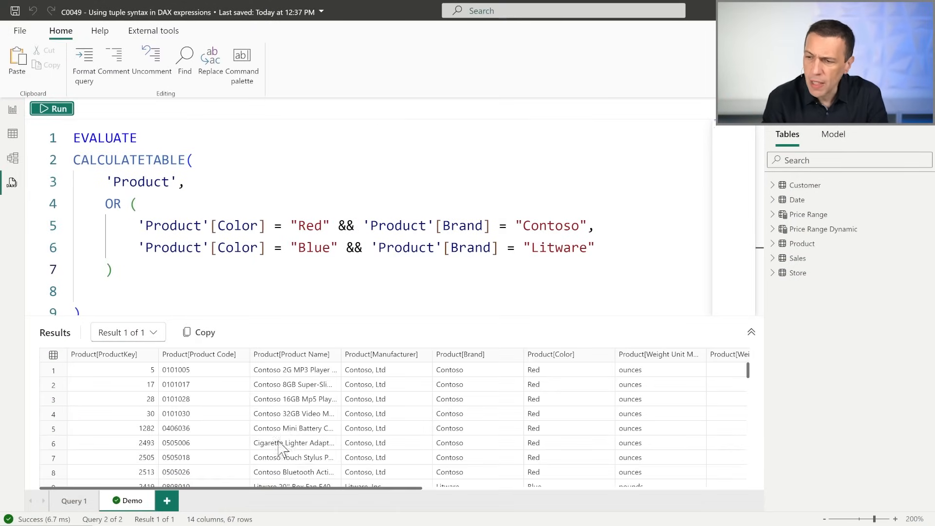
left_click_drag(215, 491, 291, 525)
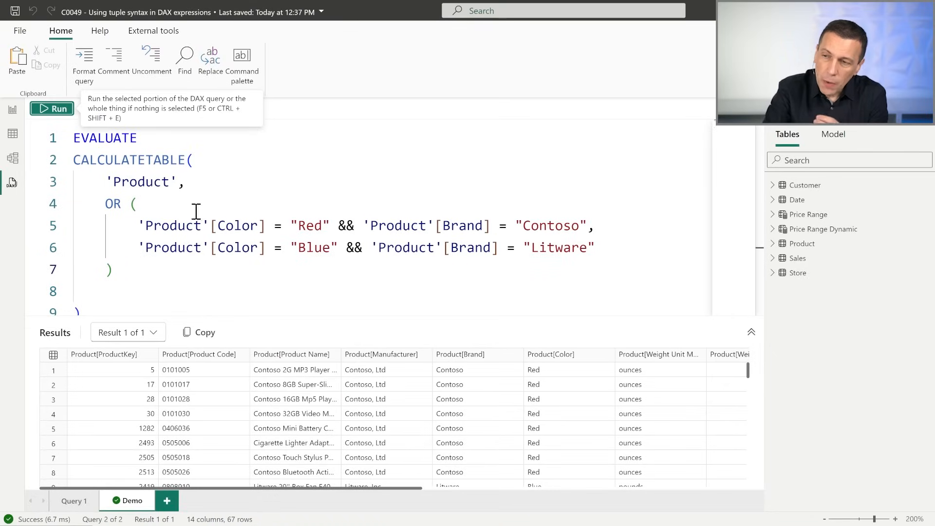
Step: Replace the OR ( line above the two conditions with IN (
left_click(193, 190)
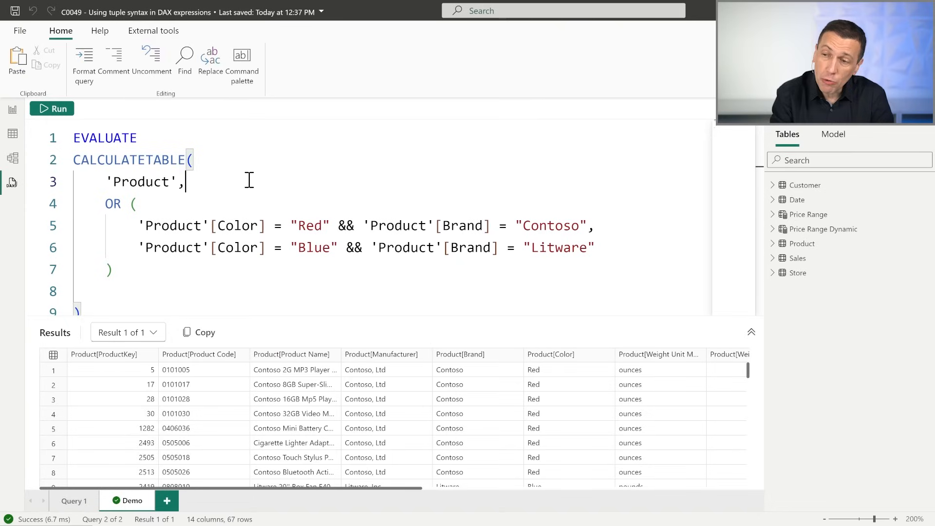
key("Down")
key("shift+Home")
key("BackSpace")
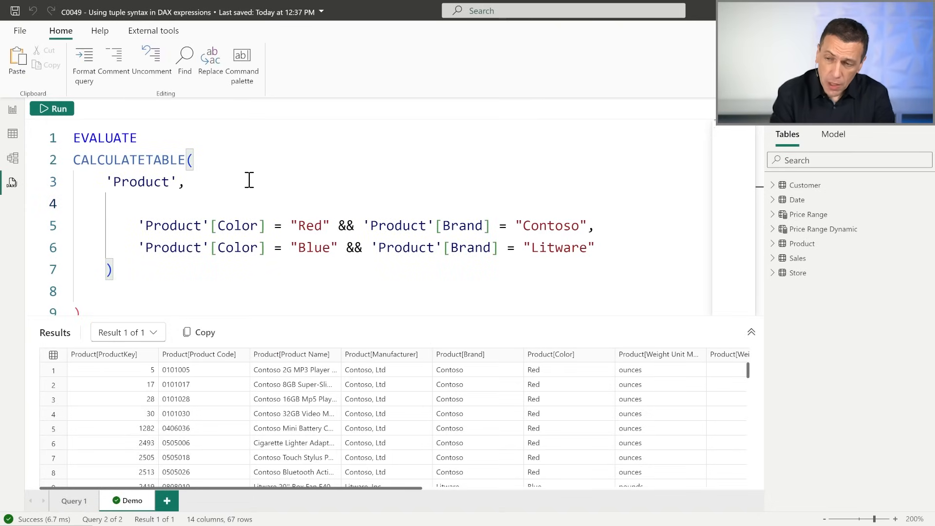
type("IN (")
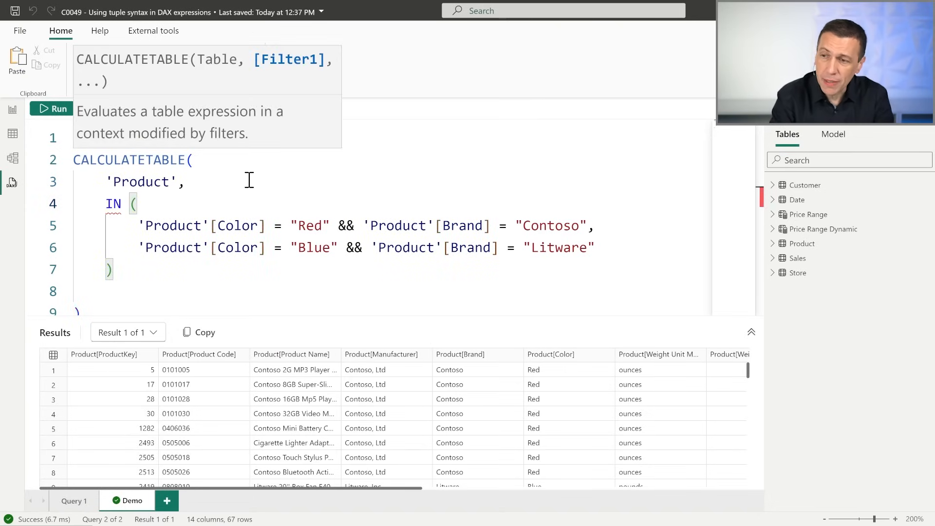
Step: Replace 'Product'[Color] = in the first condition with an opening brace and tuple parenthesis directly before "Red", on the IN line
key("shift+Down")
key("ctrl+shift+Right")
key("ctrl+shift+Right")
key("ctrl+shift+Right")
key("ctrl+shift+Right")
key("ctrl+shift+Right")
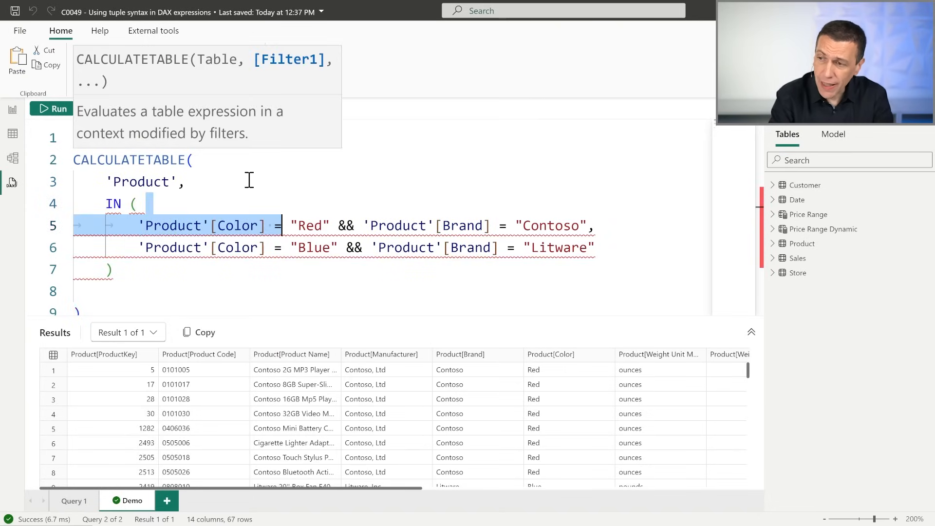
type("{ ")
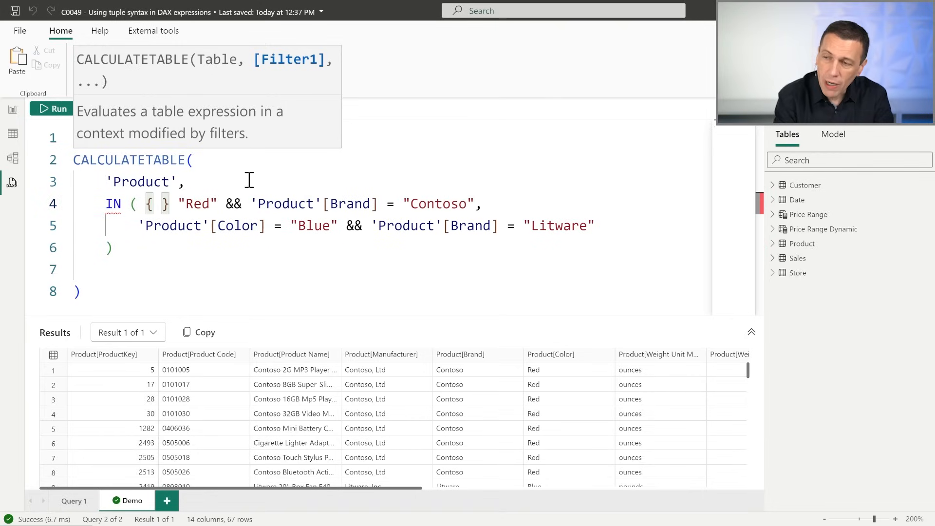
type("(")
key("Delete")
key("Delete")
Step: Replace && 'Product'[Brand] = with a comma and close the parenthesis after "Contoso" to form the first tuple
key("Right")
key("Right")
key("Right")
key("Right")
key("Right")
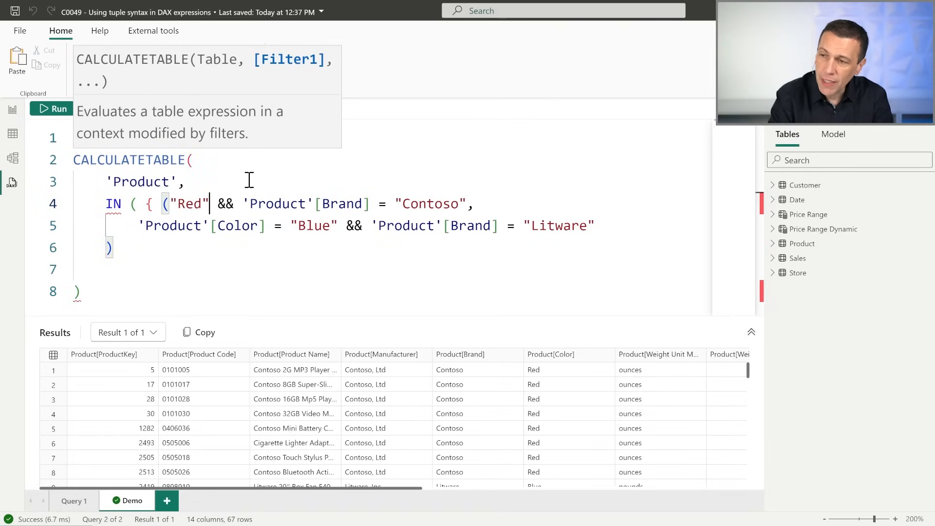
key("ctrl+shift+Right")
key("ctrl+shift+Right")
key("ctrl+shift+Right")
key("ctrl+shift+Right")
key("ctrl+shift+Right")
key("ctrl+shift+Right")
key("ctrl+shift+Right")
key("ctrl+shift+Right")
key("ctrl+shift+Right")
key("ctrl+shift+Left")
key("ctrl+shift+Left")
key("ctrl+shift+Left")
type(",")
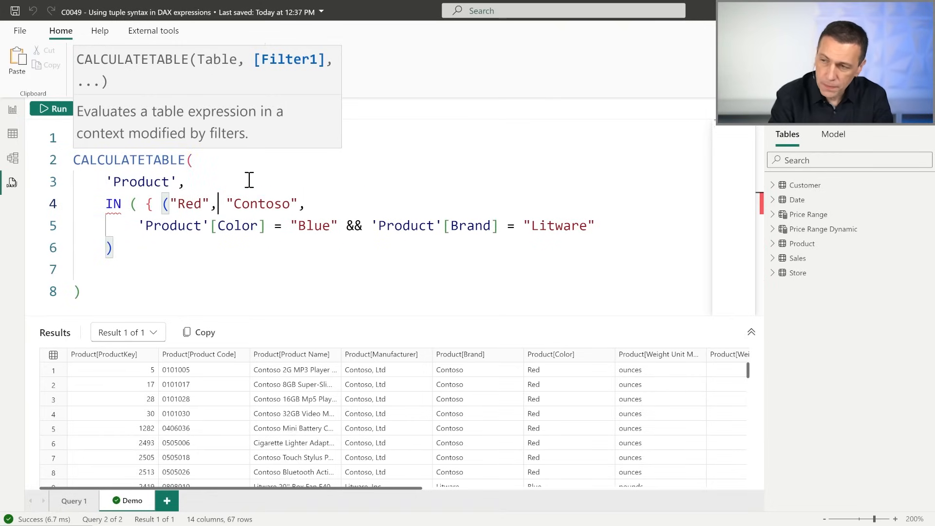
key("ctrl+Right")
key("Right")
type(")")
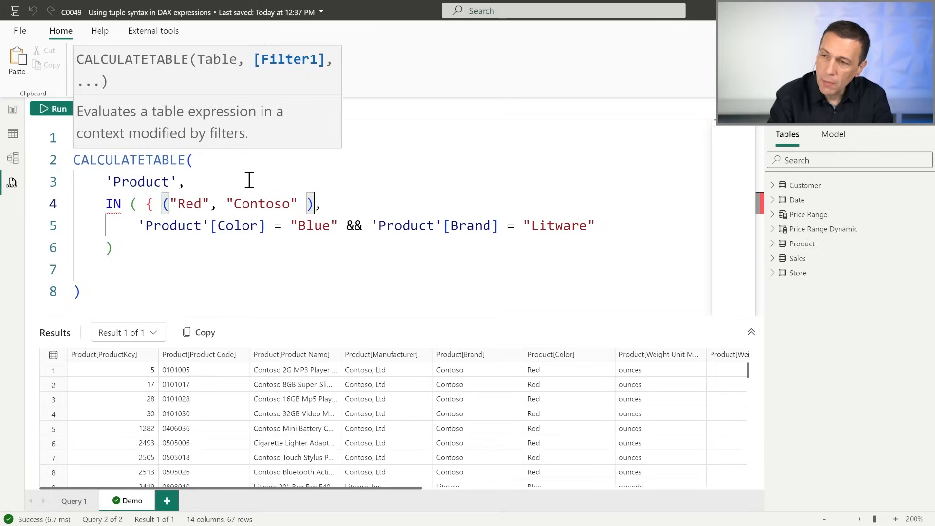
Step: Remove the extra opening parenthesis between IN and the opening brace
key("Home")
key("ctrl+Right")
key("ctrl+Right")
key("ctrl+Right")
key("ctrl+Right")
key("Left")
key("Left")
key("Left")
key("Left")
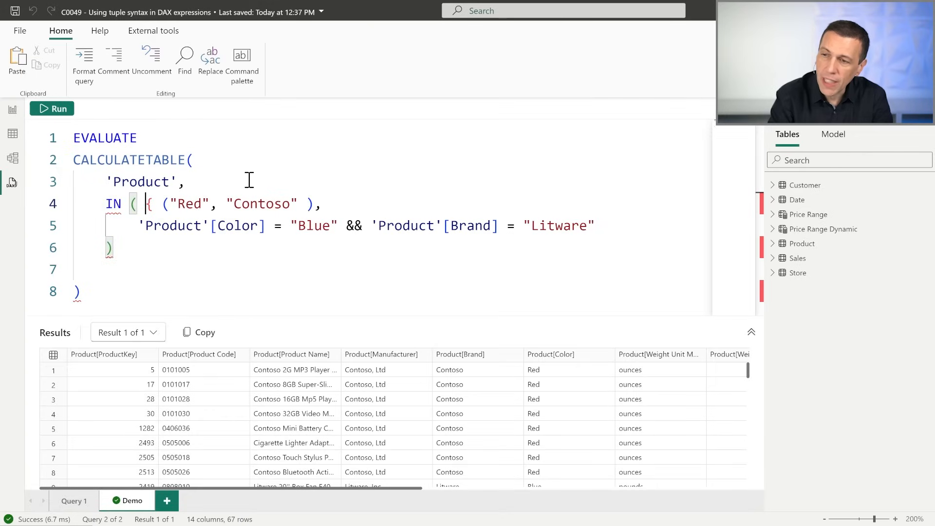
key("BackSpace")
key("BackSpace")
key("Escape")
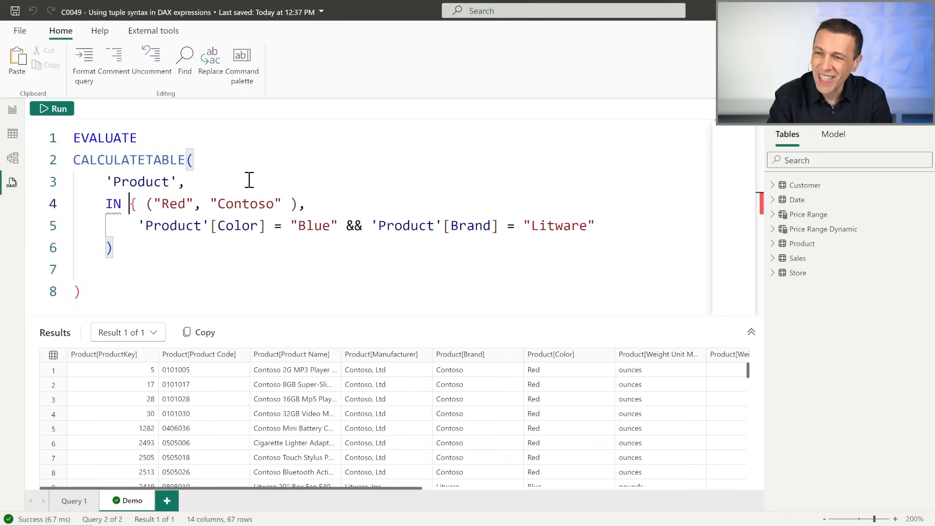
Step: Move the Red and Contoso tuple onto its own line below IN { and add a space after its opening parenthesis
key("Right")
key("Right")
key("Return")
key("Up")
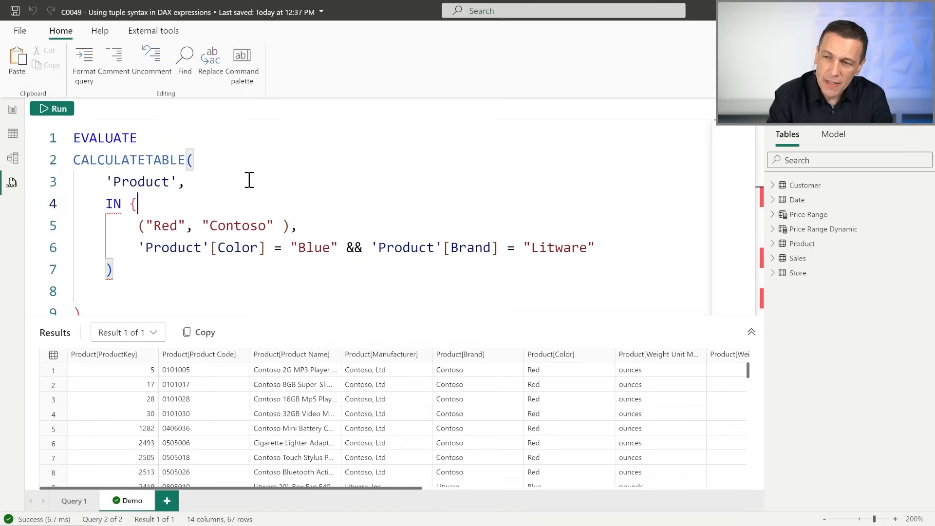
left_click(145, 226)
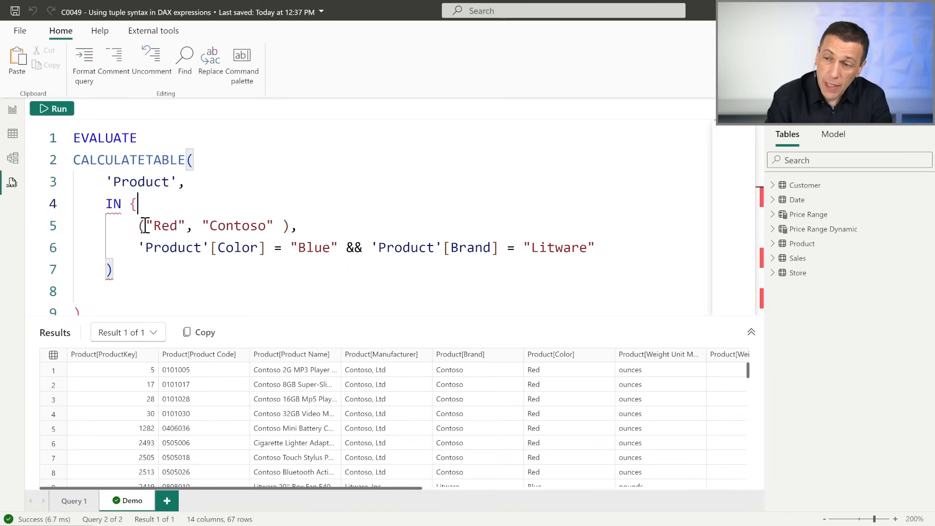
left_click(301, 225)
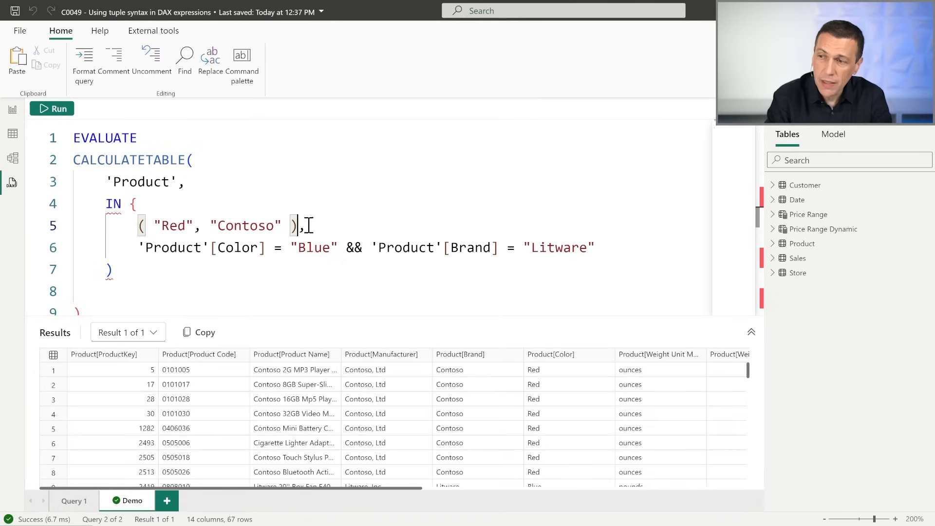
left_click(368, 226)
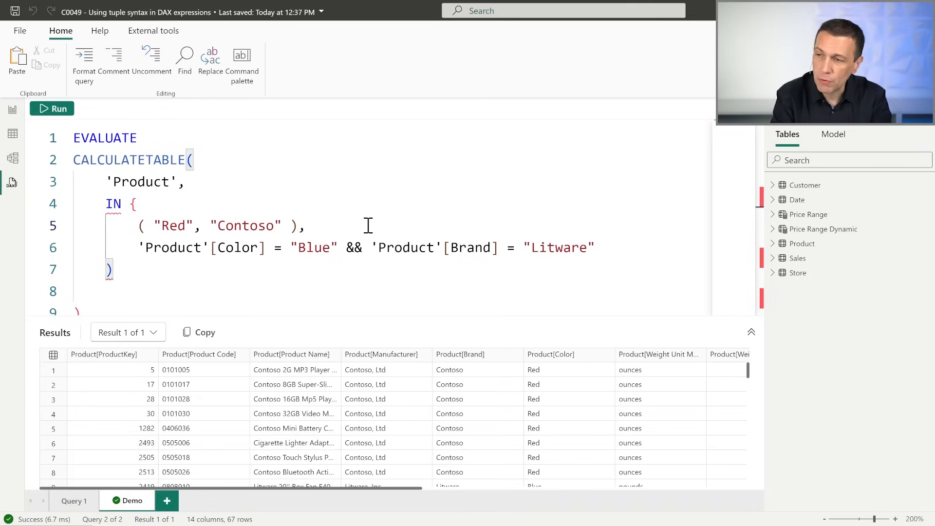
Step: Add a second tuple ( "Blue", "Litware" ) on a new line below the first one
key("Return")
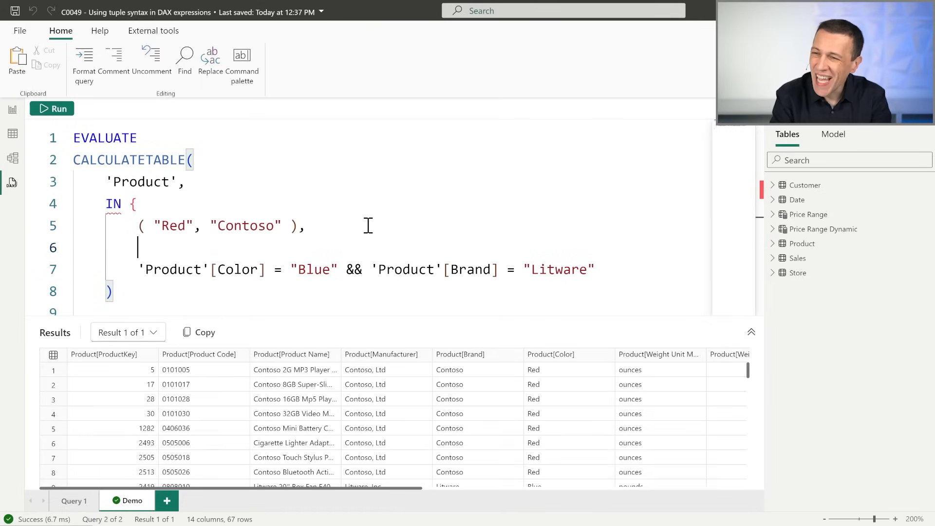
type("( ")
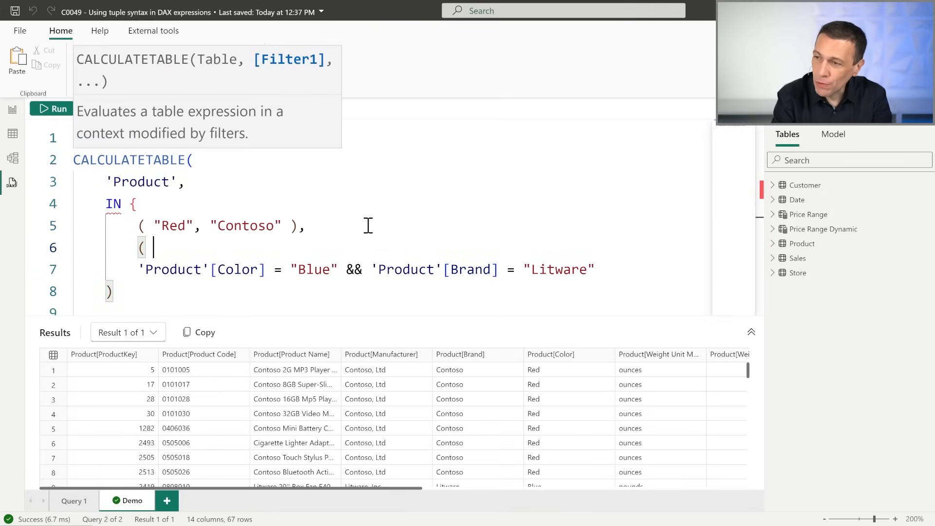
type("N")
key("BackSpace")
type("\"")
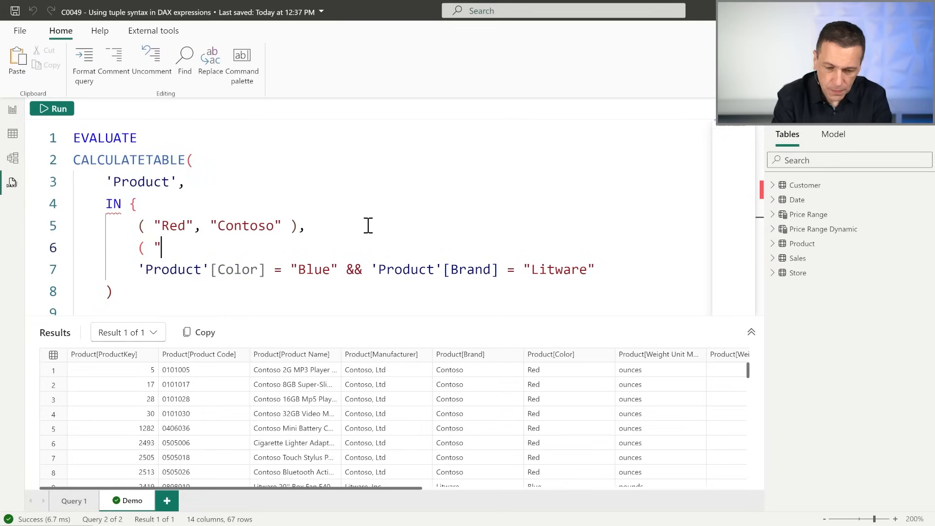
type("Blue\", \"Li")
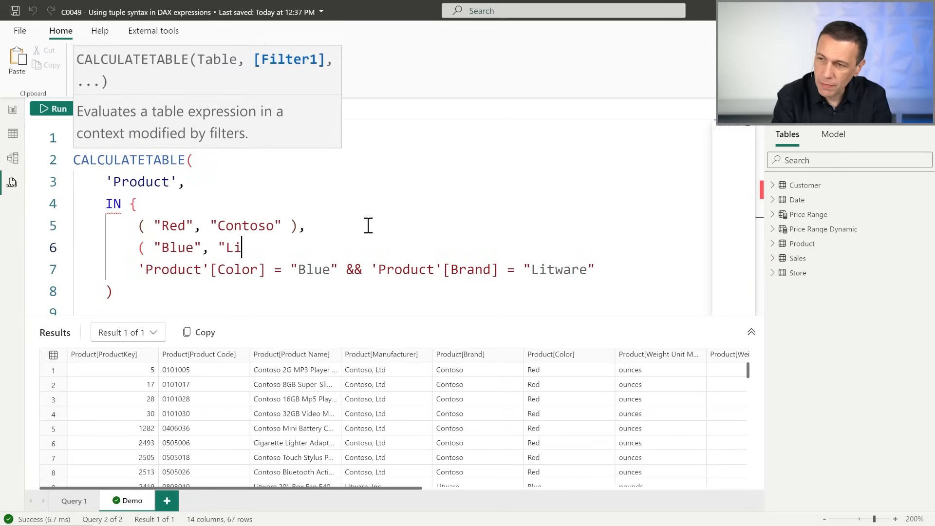
type("tware\" )")
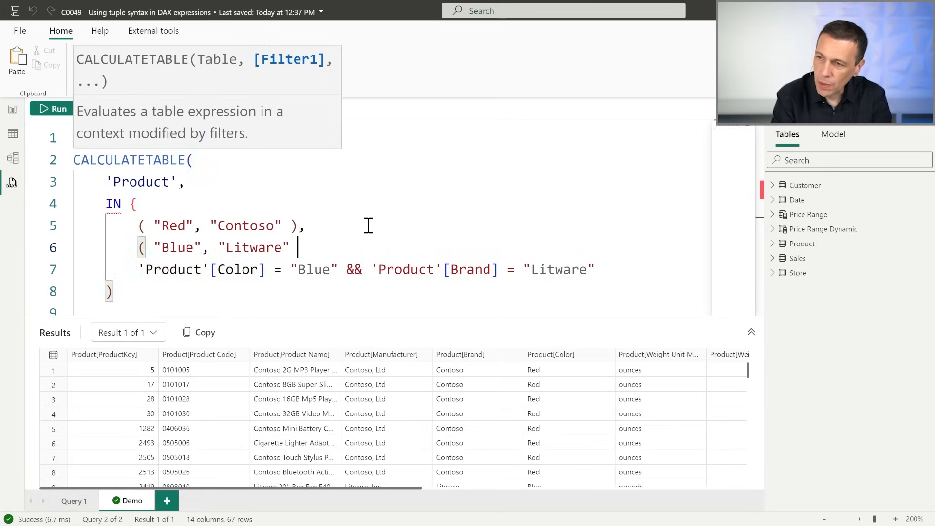
Step: Close the list of tuples with a closing brace on a new line below the Blue and Litware tuple
key("Return")
type("}")
Step: Copy the braced list of two tuples and paste it after a new EVALUATE statement at the start of the query
key("shift+Up")
key("shift+Up")
key("shift+Up")
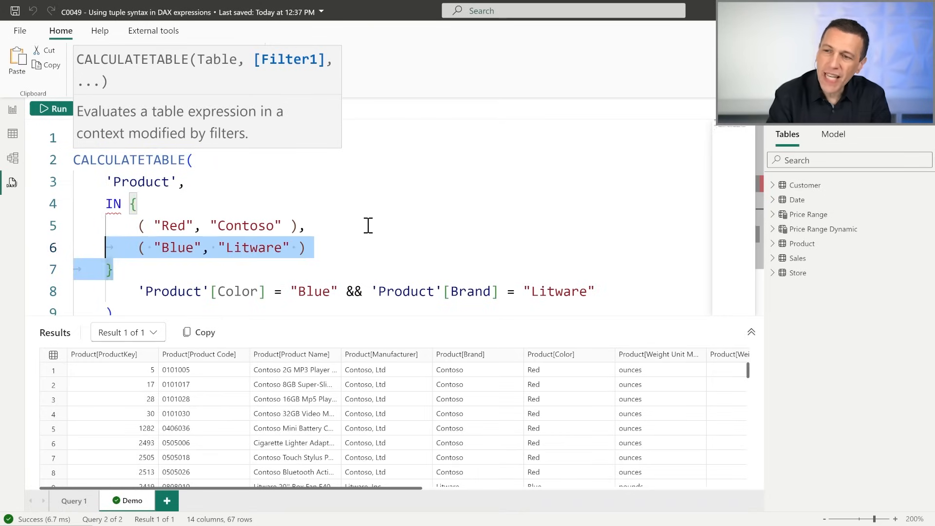
key("shift+Right")
key("shift+Right")
key("ctrl+c")
key("ctrl+Home")
key("Return")
key("Up")
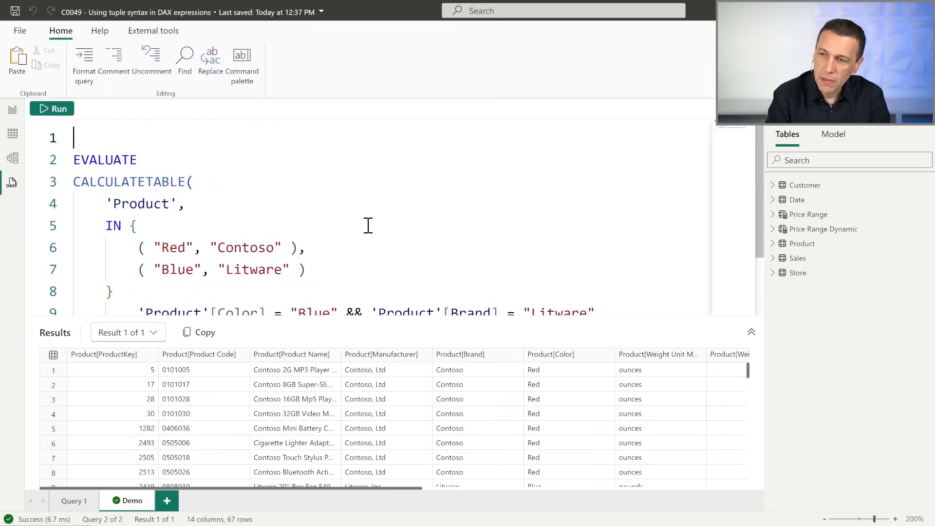
type("EVALUATE")
key("Escape")
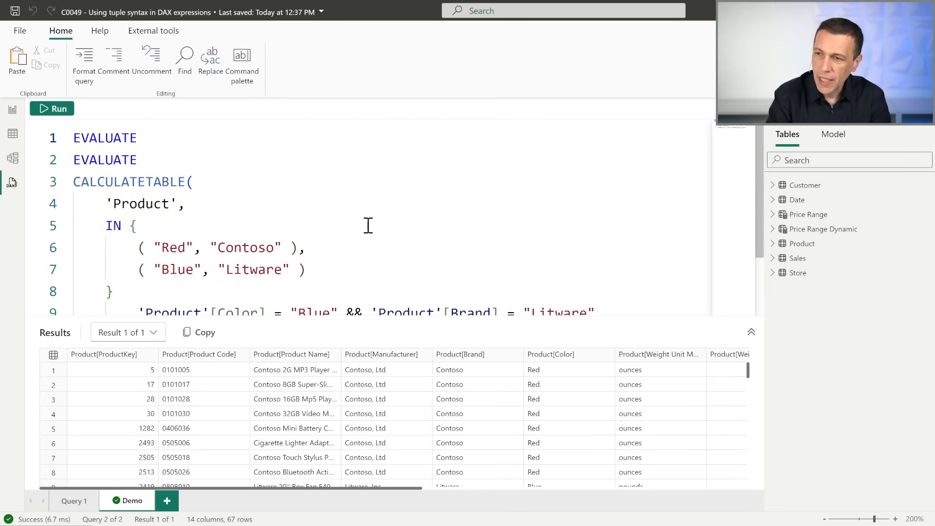
key("Return")
key("ctrl+v")
Step: Run only the new EVALUATE block with the two tuples and examine the resulting table
key("shift+Up")
key("shift+Up")
key("shift+Up")
key("shift+Up")
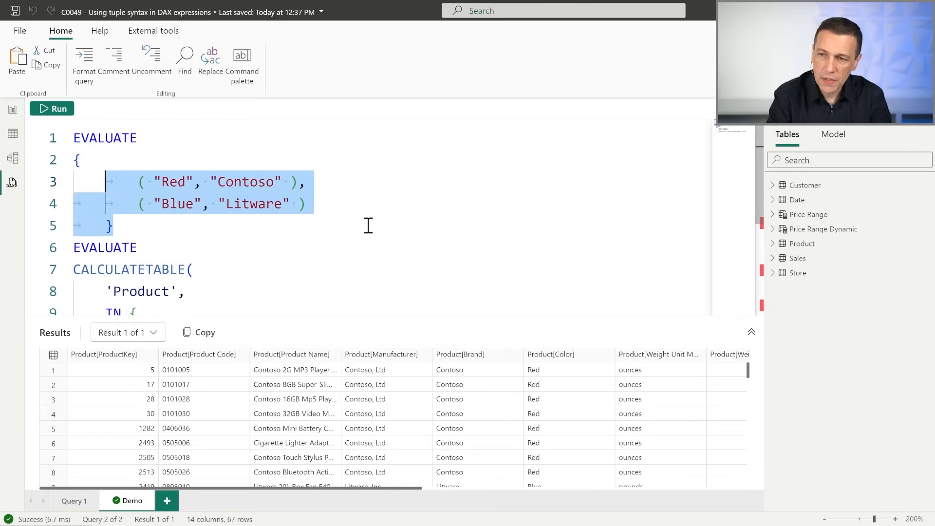
key("shift+Home")
left_click(54, 108)
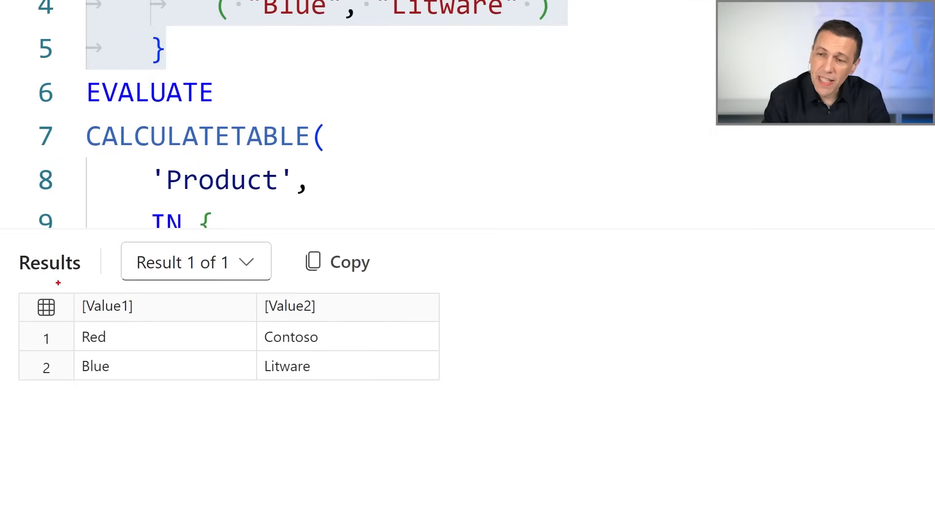
left_click_drag(58, 282, 474, 379)
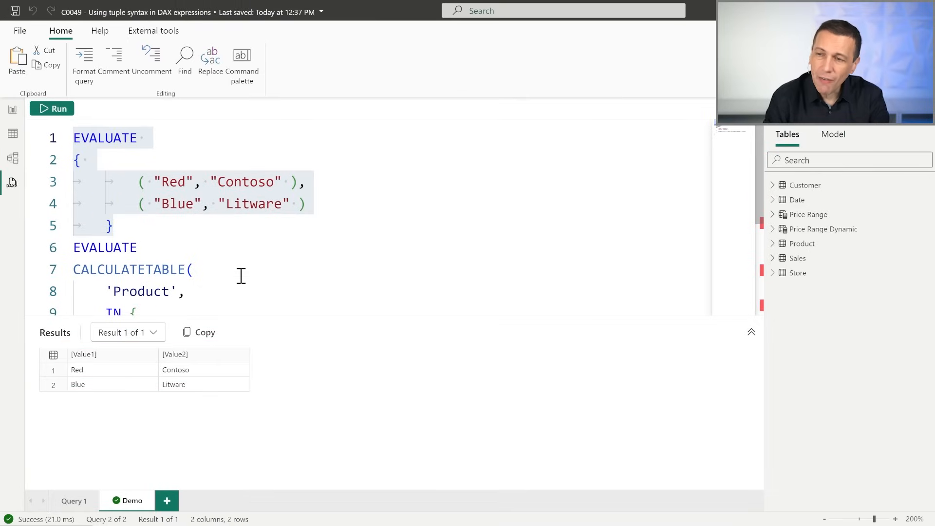
Step: Delete the temporary EVALUATE block with the two tuples from the start of the query
left_click(242, 275)
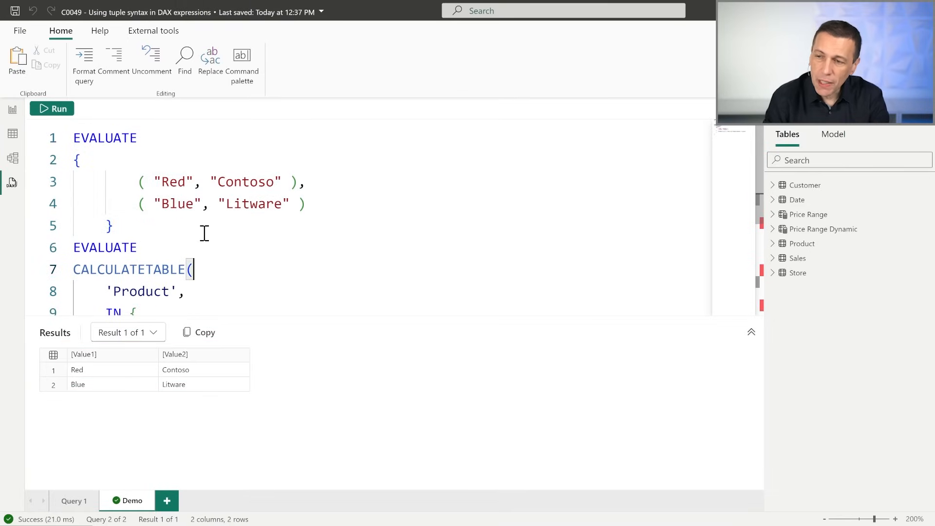
left_click_drag(203, 234, 20, 140)
key("Delete")
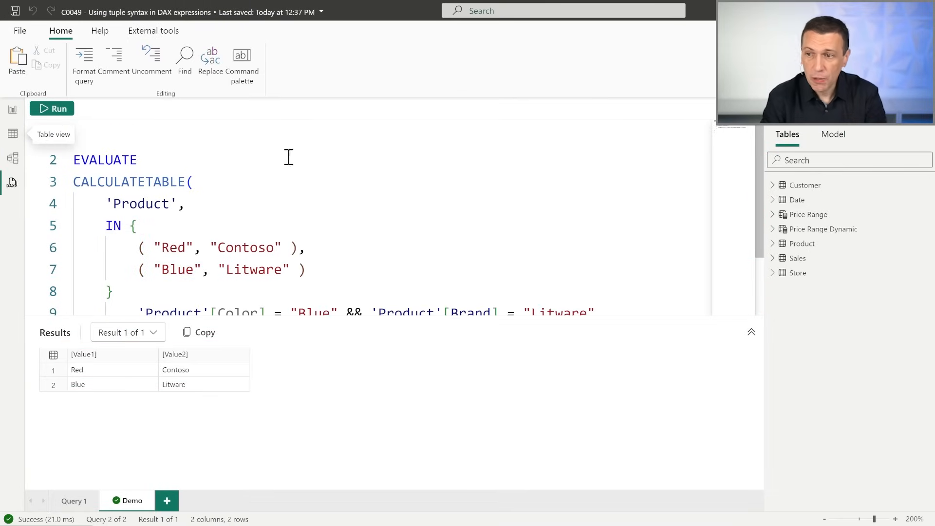
key("Delete")
Step: Delete the leftover 'Product'[Color] = "Blue" && 'Product'[Brand] = "Litware" condition and the extra blank lines before CALCULATETABLE's closing parenthesis
left_click(171, 208)
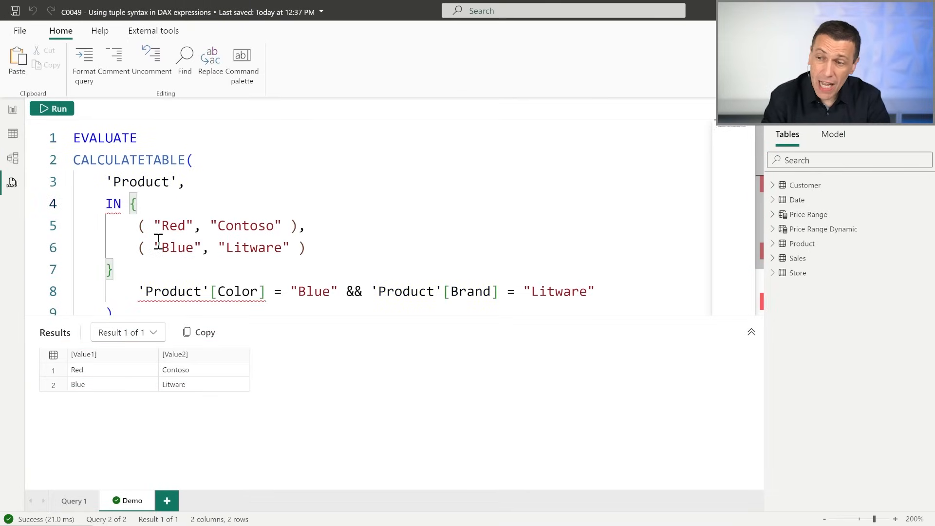
left_click_drag(139, 291, 498, 288)
key("Delete")
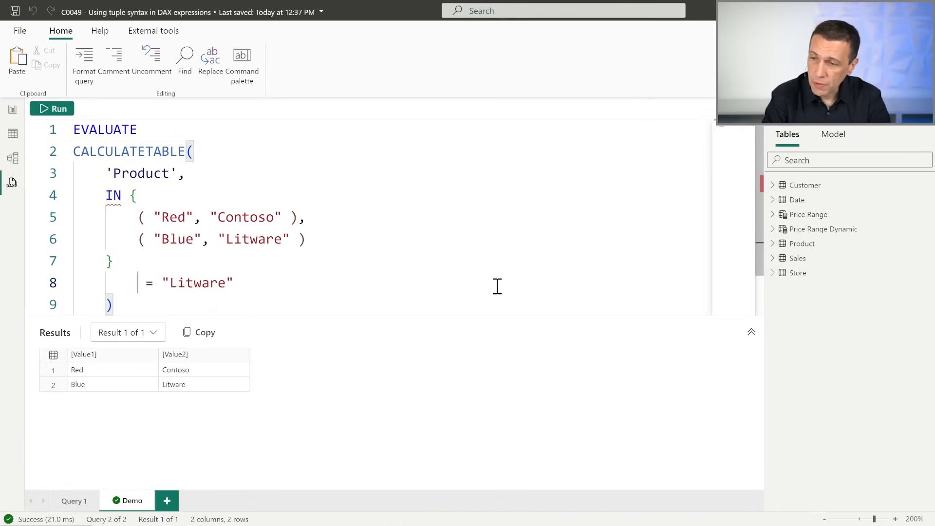
key("shift+Down")
key("Delete")
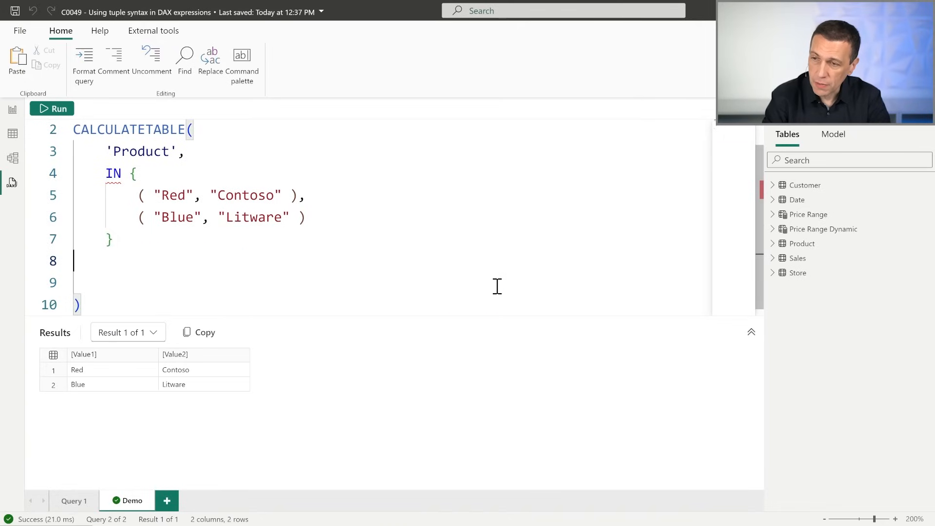
key("shift+Down")
key("shift+Down")
key("Delete")
Step: Insert 'Product'[Color], 'Product'[Brand] on a new line between 'Product' and the IN operator
key("Up")
key("Up")
key("Up")
key("Up")
key("Up")
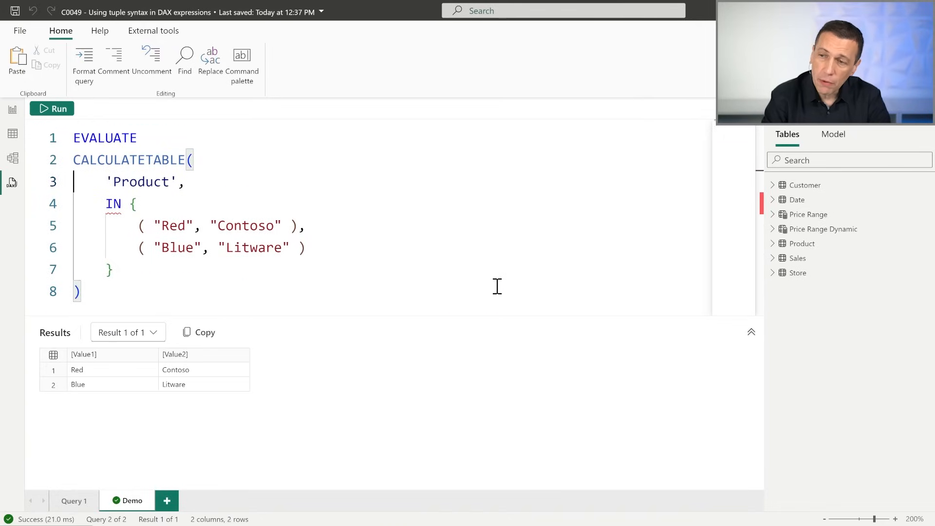
key("End")
key("Return")
key("ctrl+space")
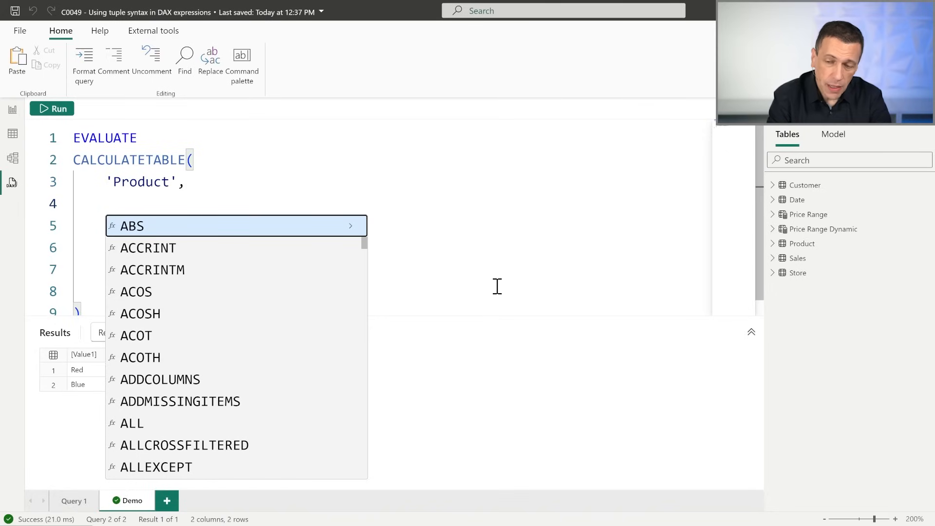
type("Colo")
key("Tab")
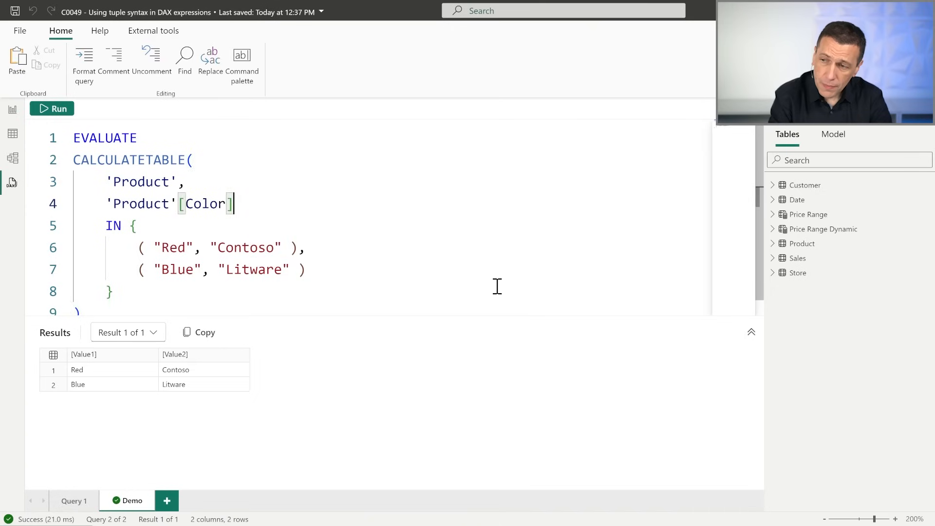
type(", Bra")
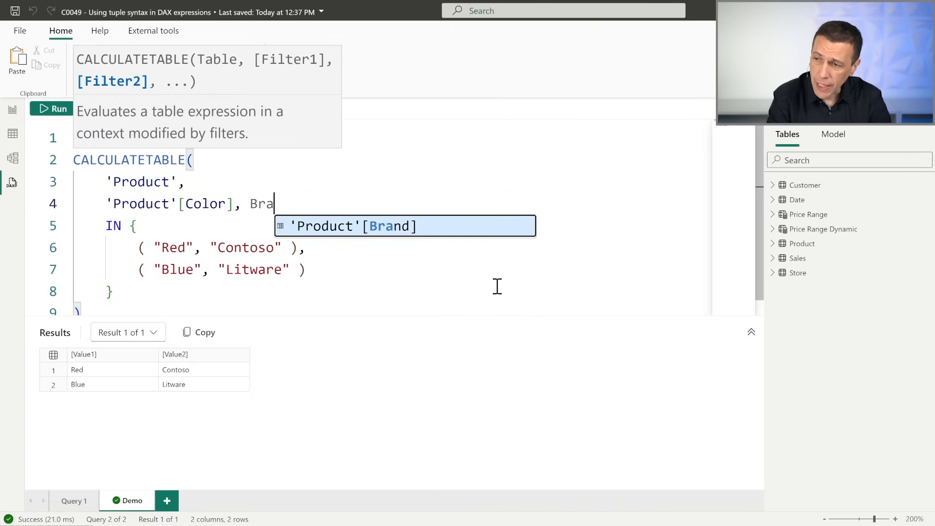
key("Tab")
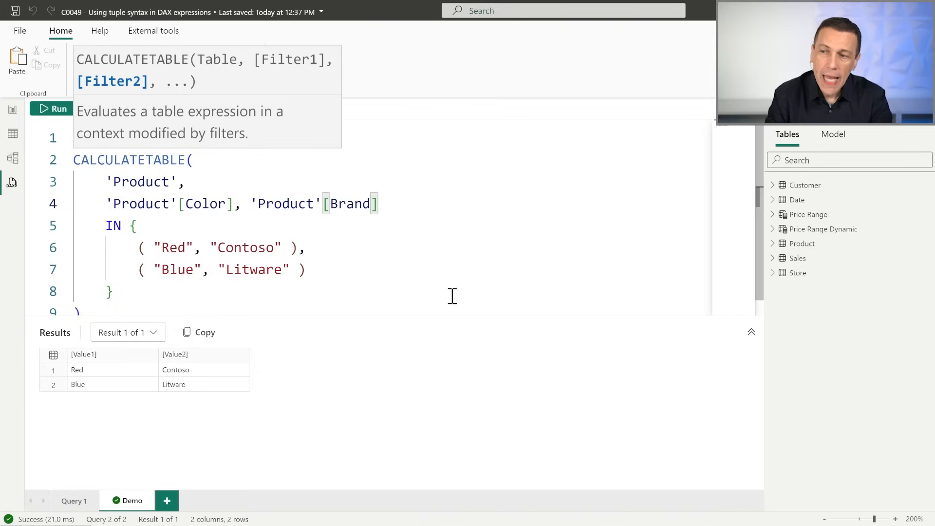
Step: Enclose the 'Product'[Color], 'Product'[Brand] column references in parentheses to form a tuple
left_click(105, 204)
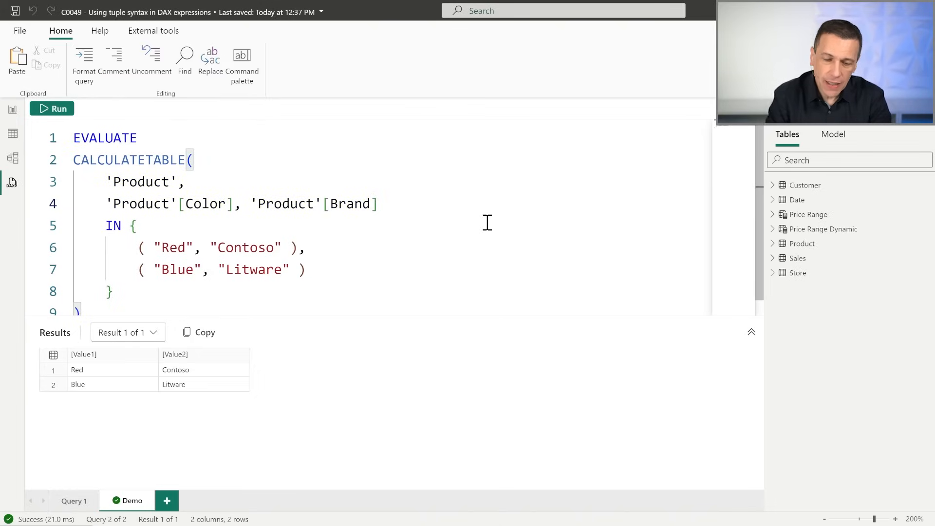
type("(")
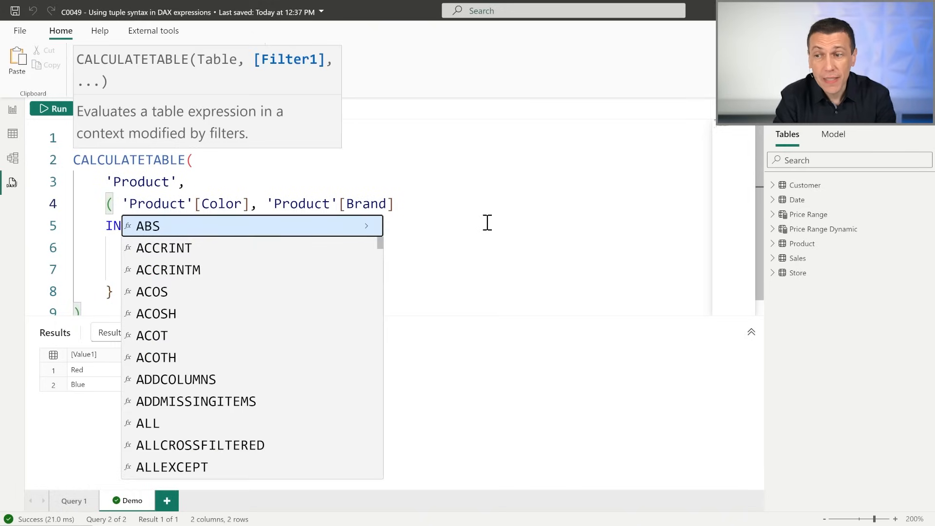
key("End")
type(")")
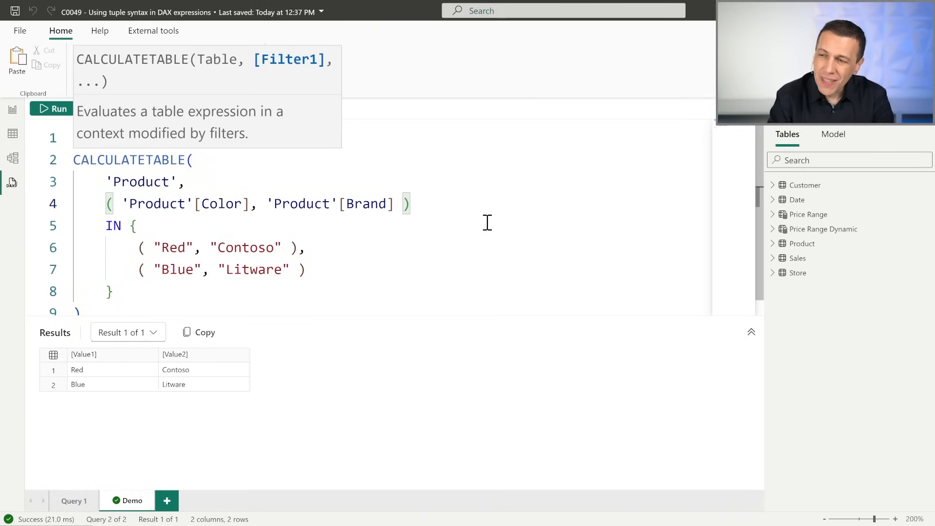
Step: Examine the parts of the filter: the Blue and Litware tuple, the column reference tuple, and the IN operator
left_click(310, 271)
key("Left")
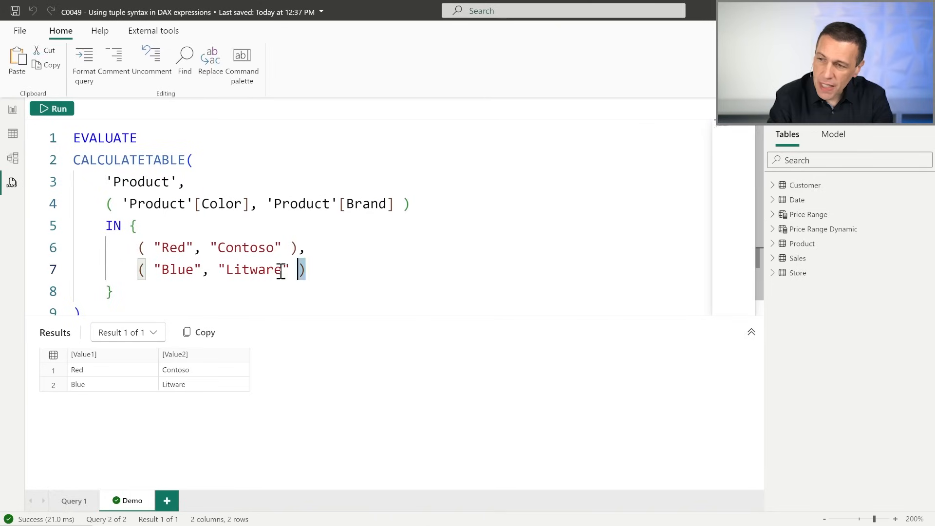
left_click_drag(307, 270, 137, 272)
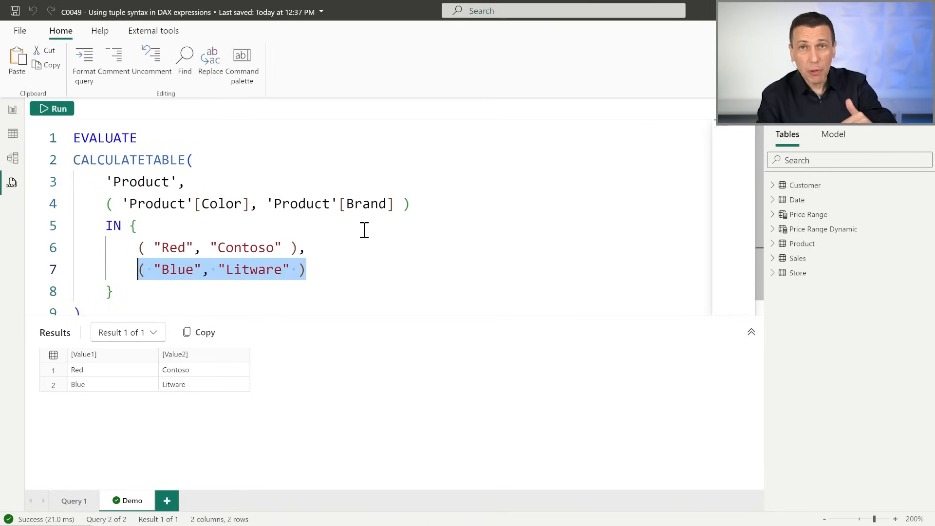
left_click_drag(413, 203, 98, 212)
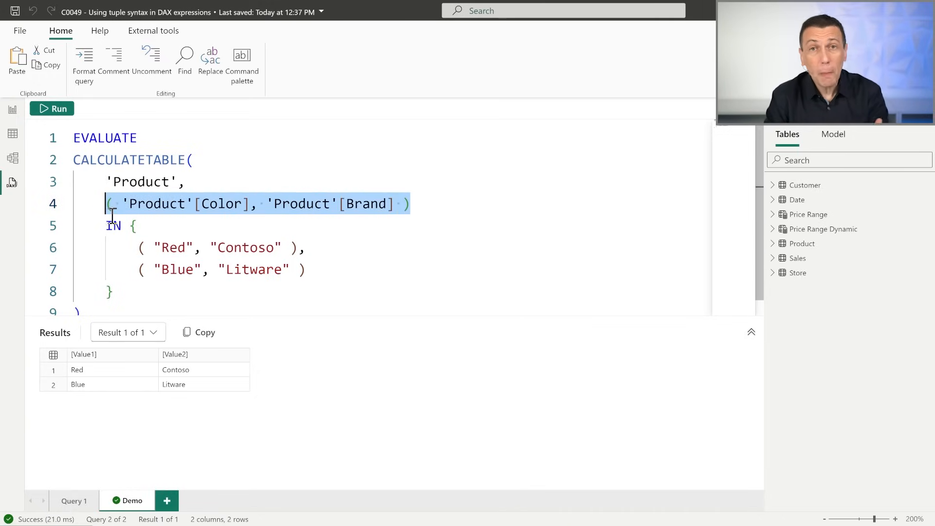
double_click(109, 226)
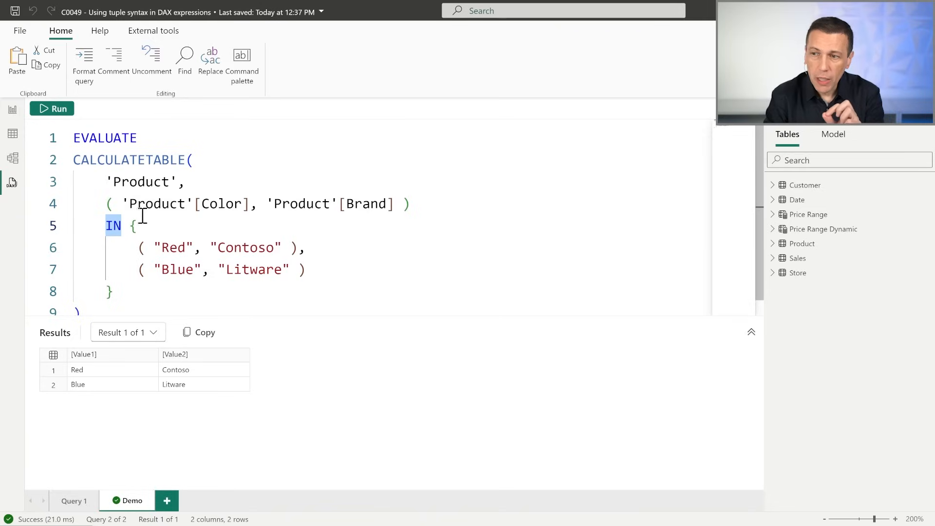
left_click(106, 204)
left_click_drag(106, 204, 395, 205)
left_click(266, 204)
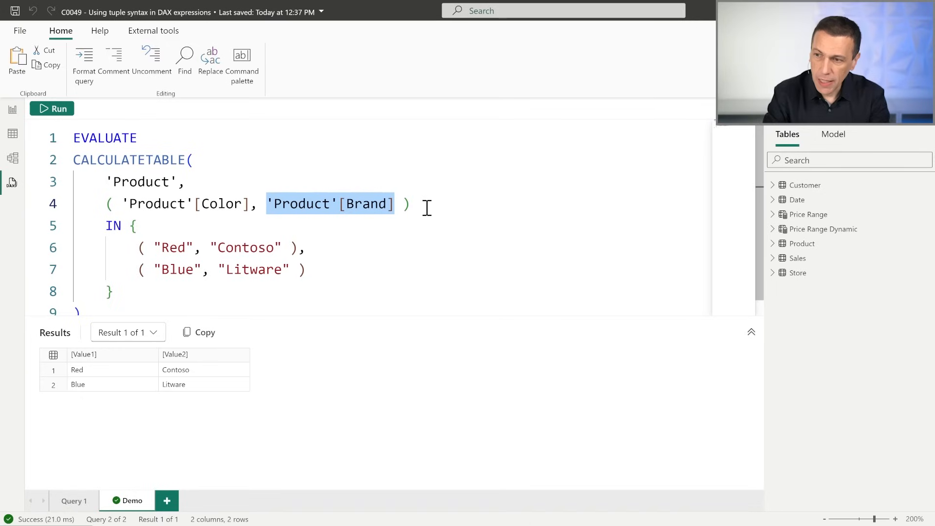
Step: Indent the IN block with its two tuples one level below the column reference tuple
left_click(266, 222)
left_click_drag(281, 285, 64, 222)
key("Tab")
left_click(278, 161)
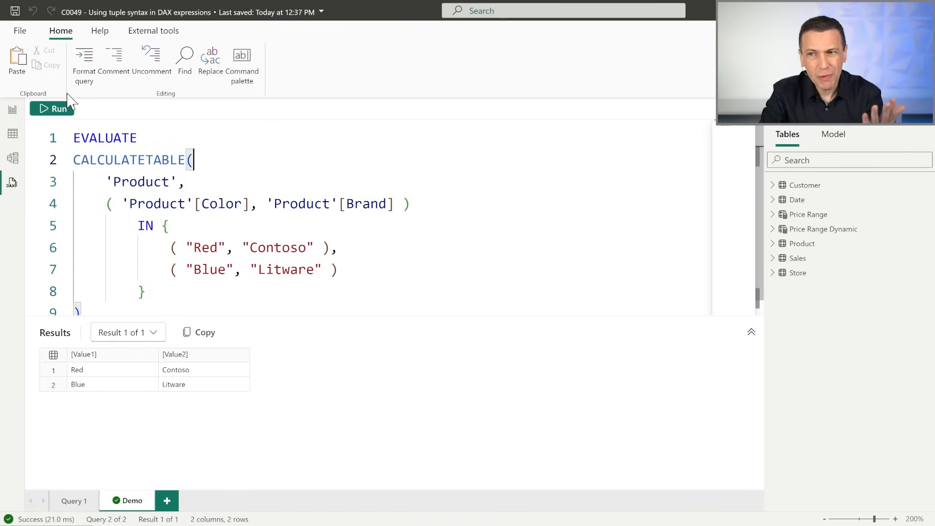
Step: Run the complete query with the tuple filter and check the number of columns and rows returned
left_click(51, 109)
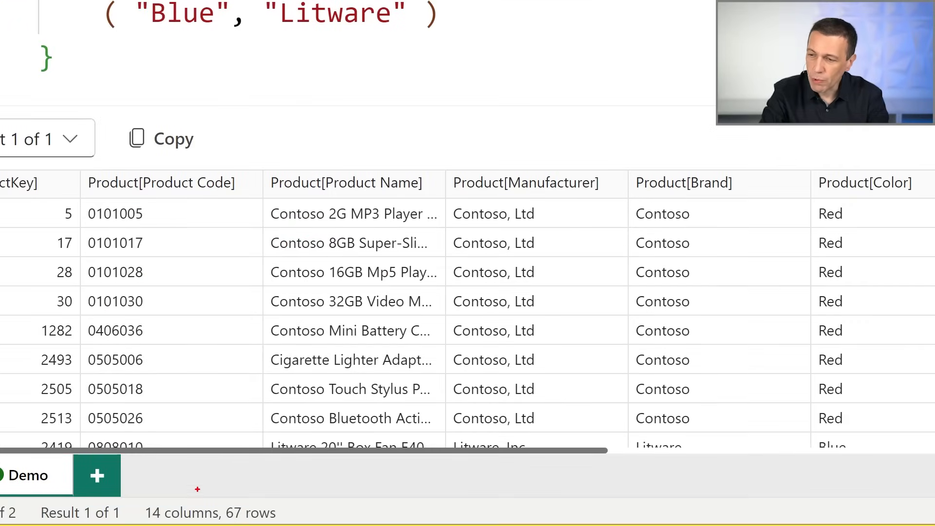
left_click_drag(198, 489, 306, 525)
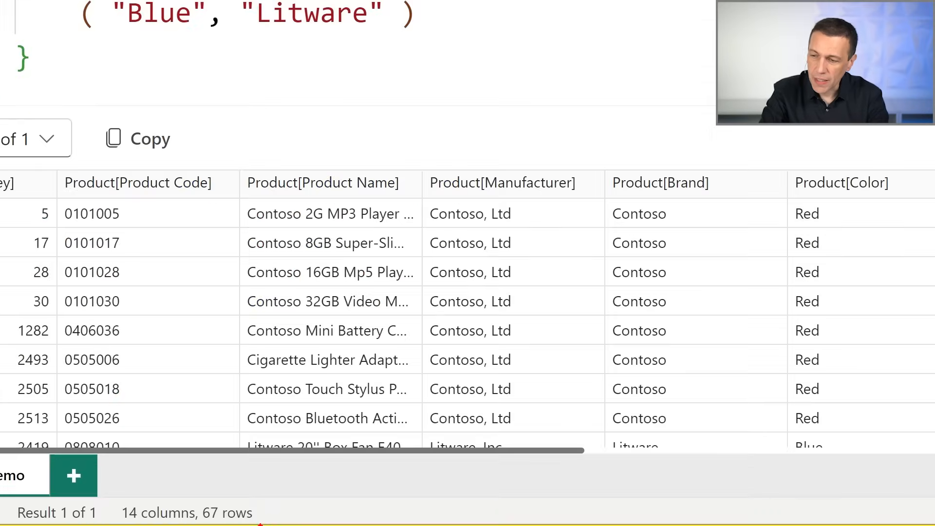
left_click_drag(188, 488, 277, 525)
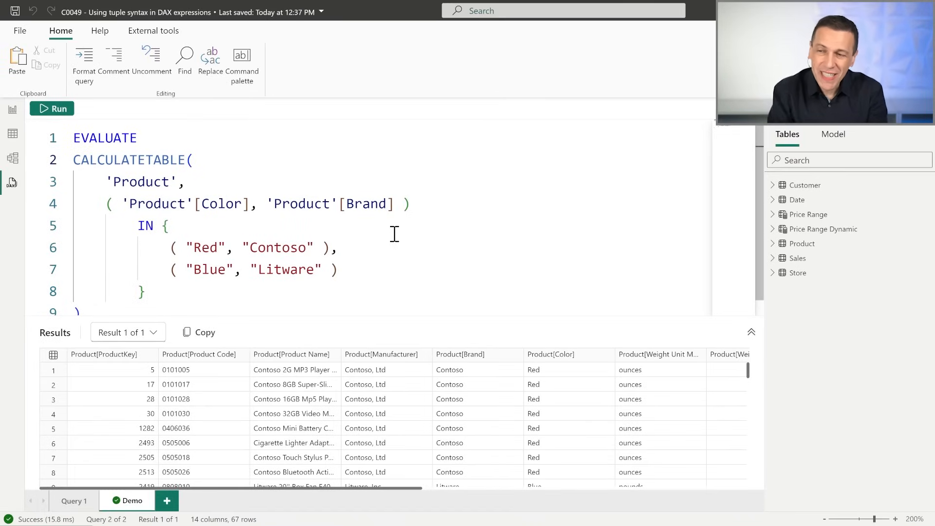
Step: Copy the column reference tuple into a new statement EVALUATE ( 'Product'[Color], 'Product'[Brand] ) above the existing query
left_click_drag(412, 204, 108, 204)
key("ctrl+c")
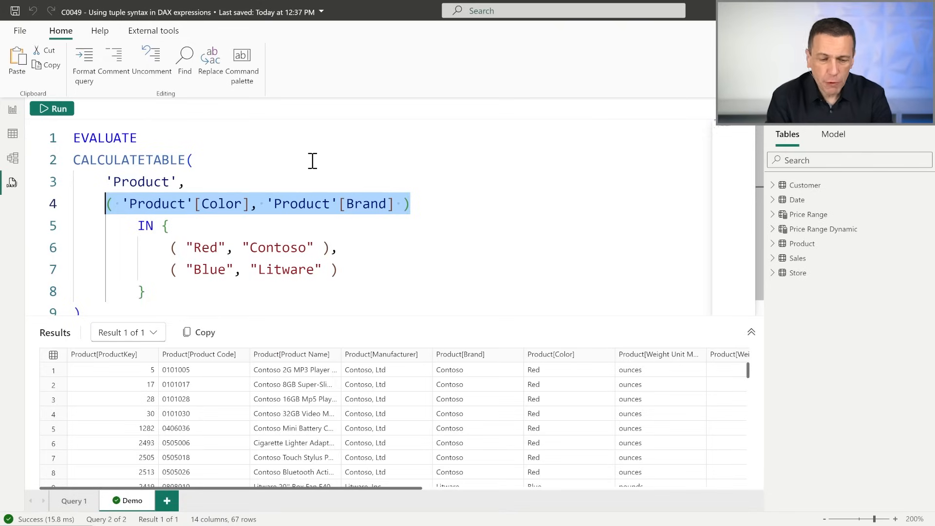
key("ctrl+Home")
key("Return")
key("Return")
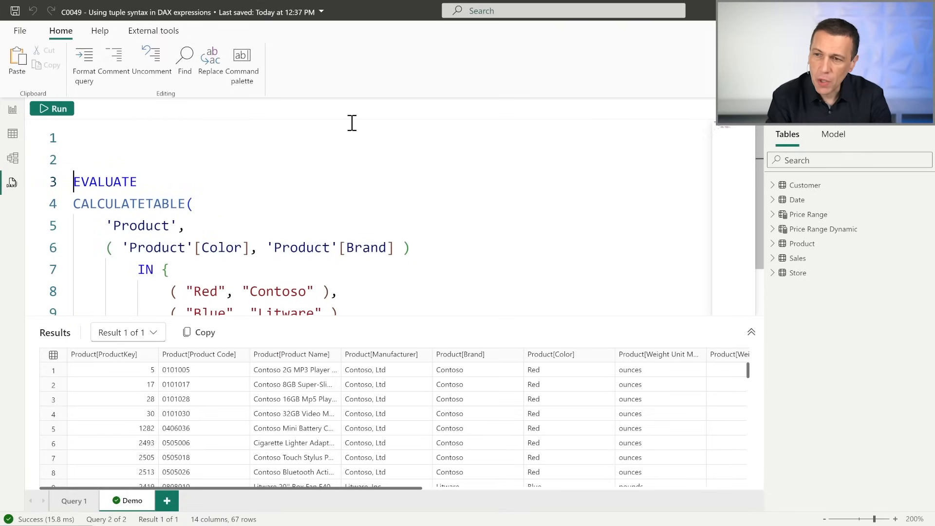
key("ctrl+Home")
type("EVALUATE")
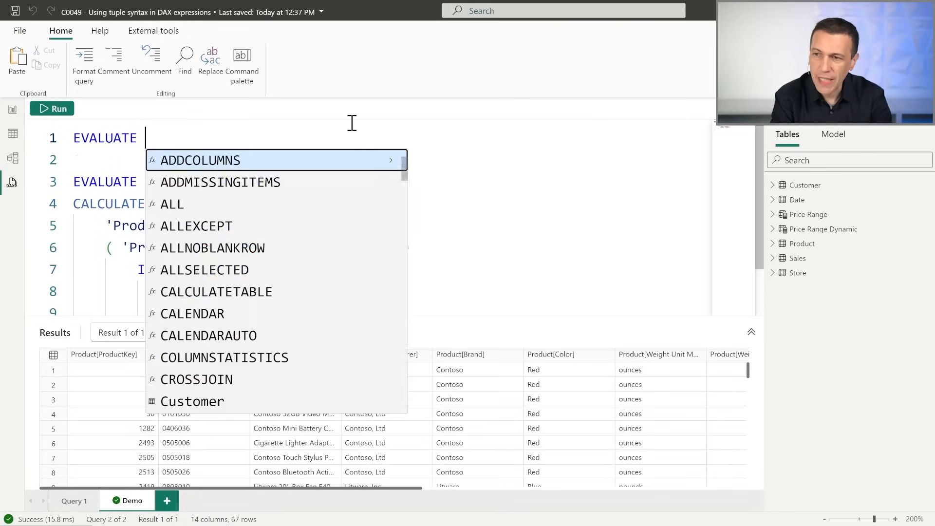
key("ctrl+v")
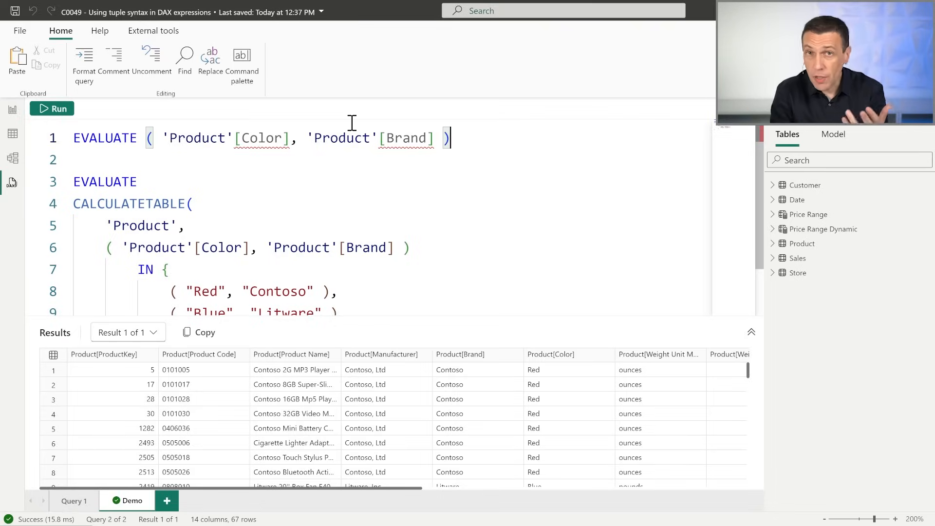
Step: Run only the EVALUATE statement containing the column reference tuple and read its outcome
left_click_drag(469, 143, 21, 131)
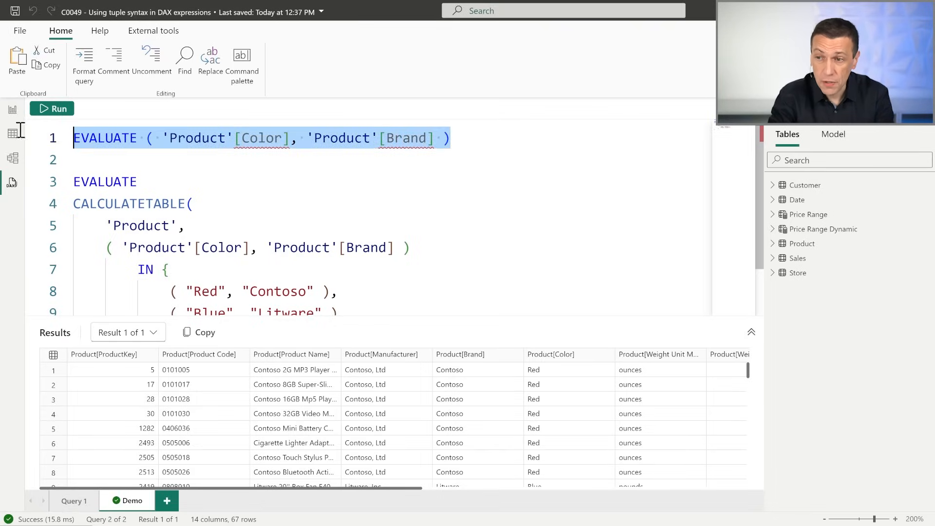
left_click(50, 109)
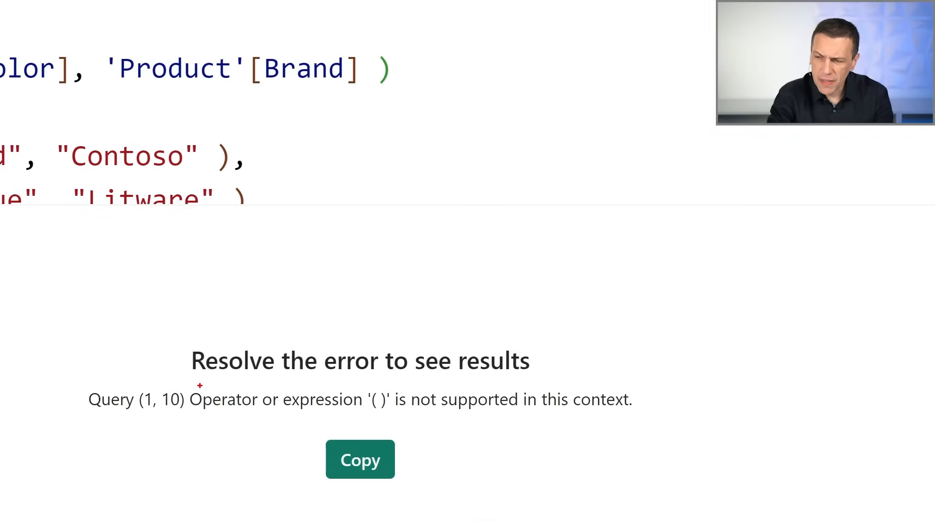
mouse_move(180, 383)
left_mouse_down()
mouse_move(227, 402)
mouse_move(612, 430)
mouse_move(657, 422)
left_mouse_up()
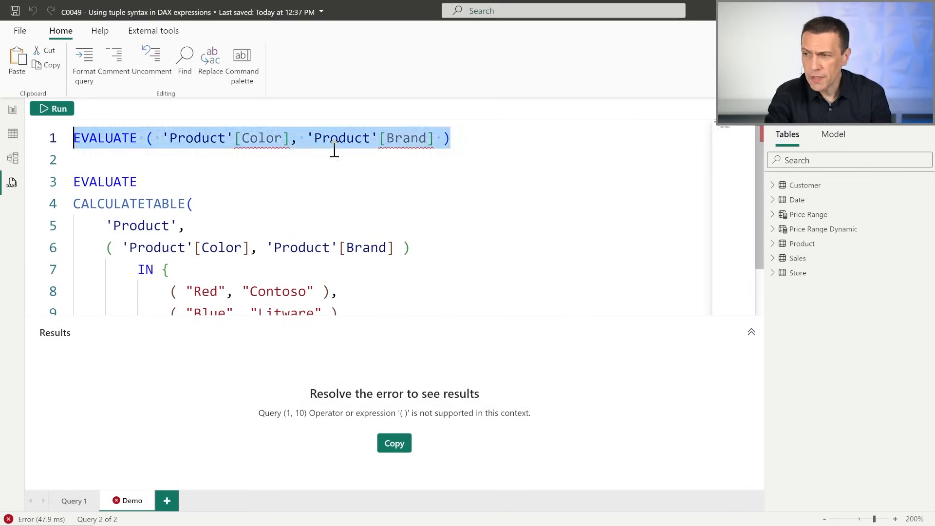
Step: Inspect the error flagged on the column reference tuple in the EVALUATE statement
left_click(332, 140)
mouse_move(279, 147)
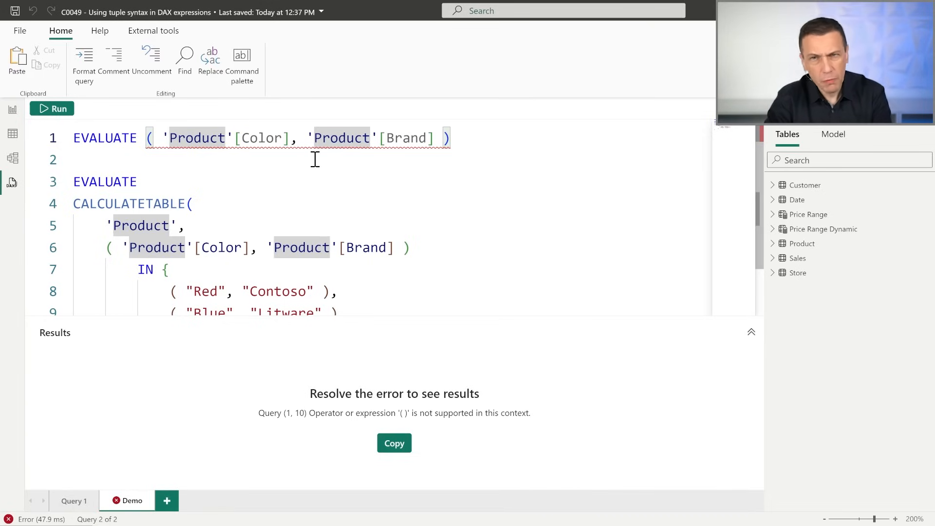
mouse_move(313, 144)
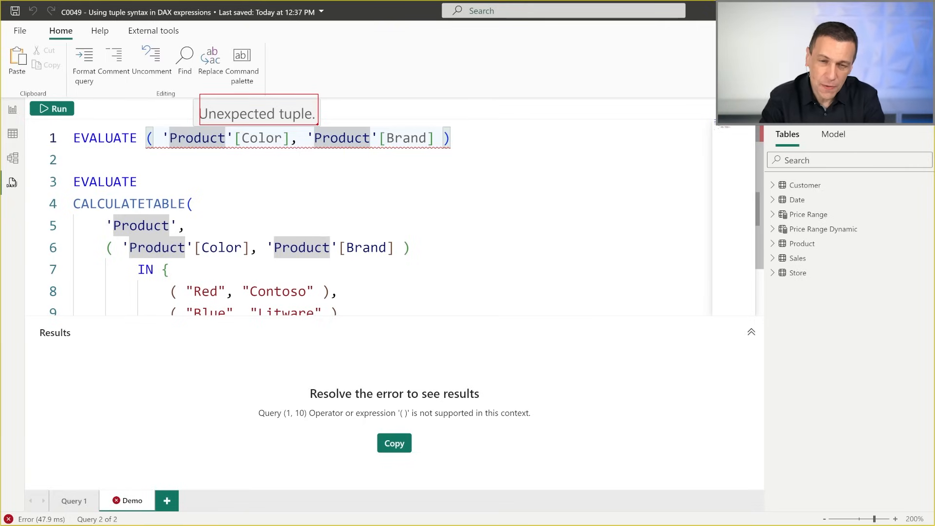
Step: Replace the entire query with a new EVALUATE statement containing an empty table constructor in curly braces
left_click(402, 198)
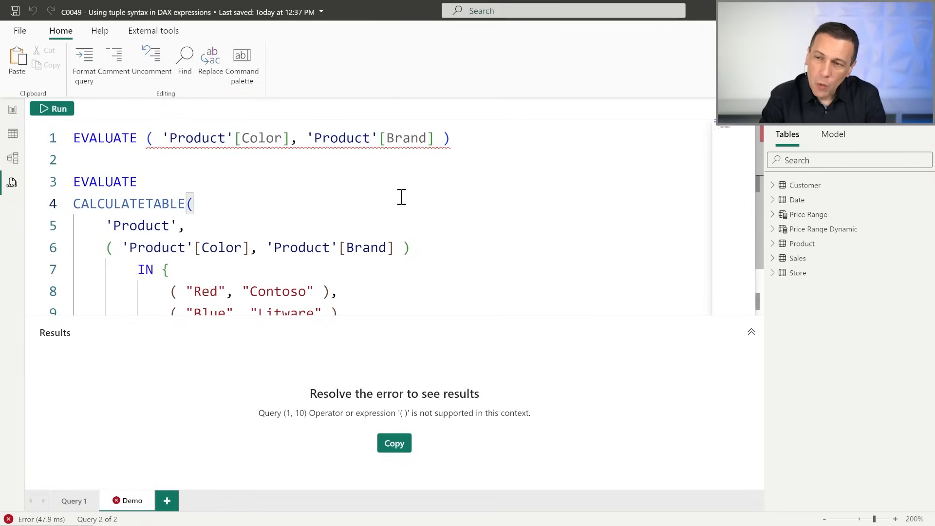
key("ctrl+a")
key("Delete")
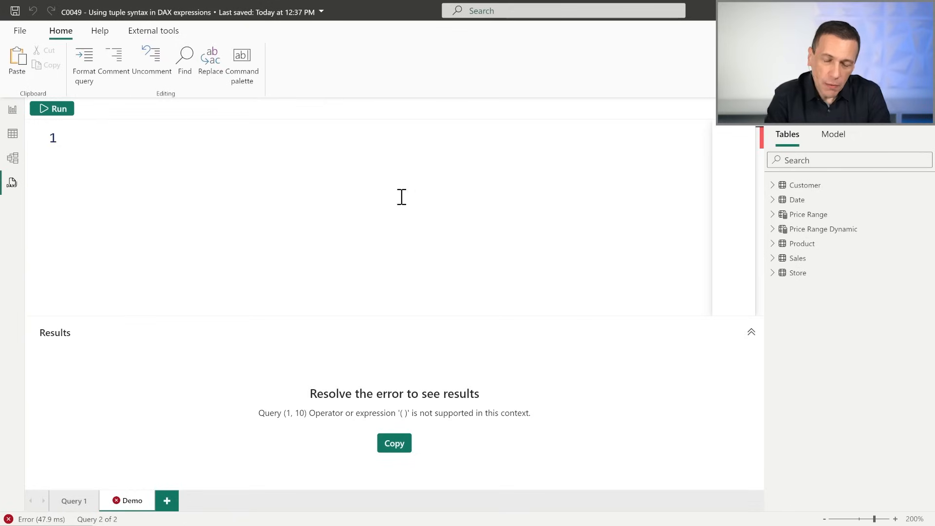
type("EVALUATE")
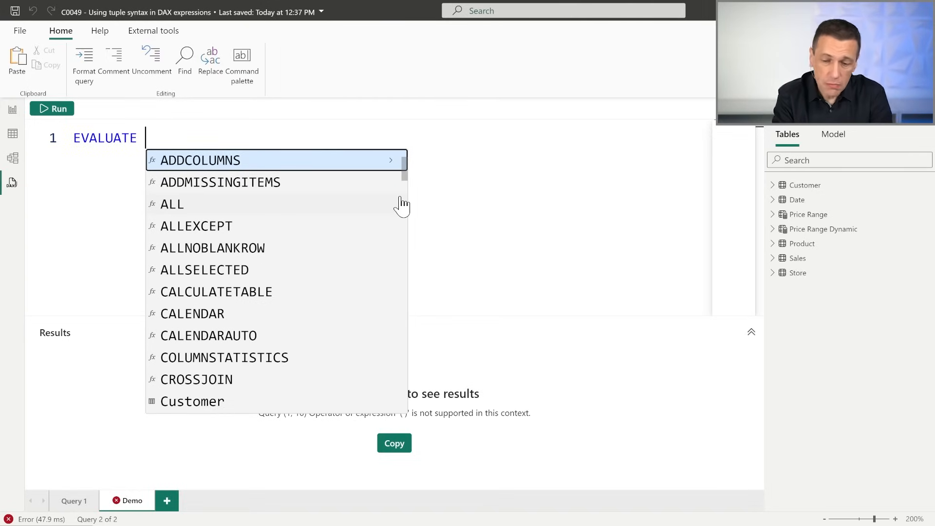
type("{")
key("Return")
type("}")
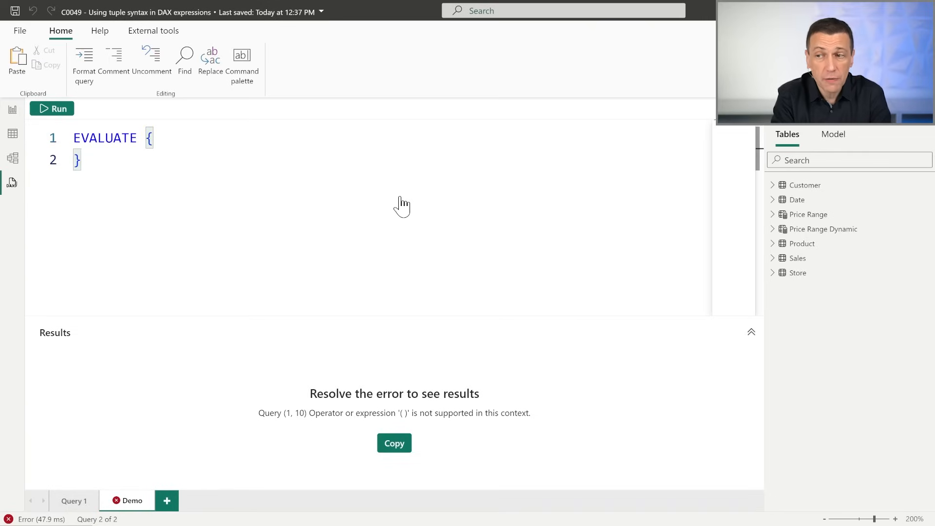
Step: Add the first row tuple ( 1, "LOW", 0, 100 ) followed by a comma on its own line between the braces
key("Left")
key("Left")
key("Return")
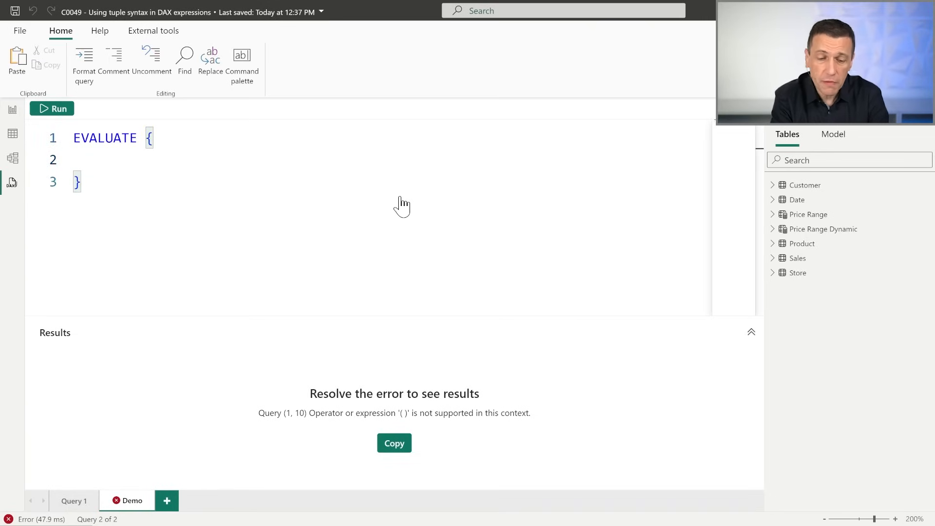
type("( 1, ")
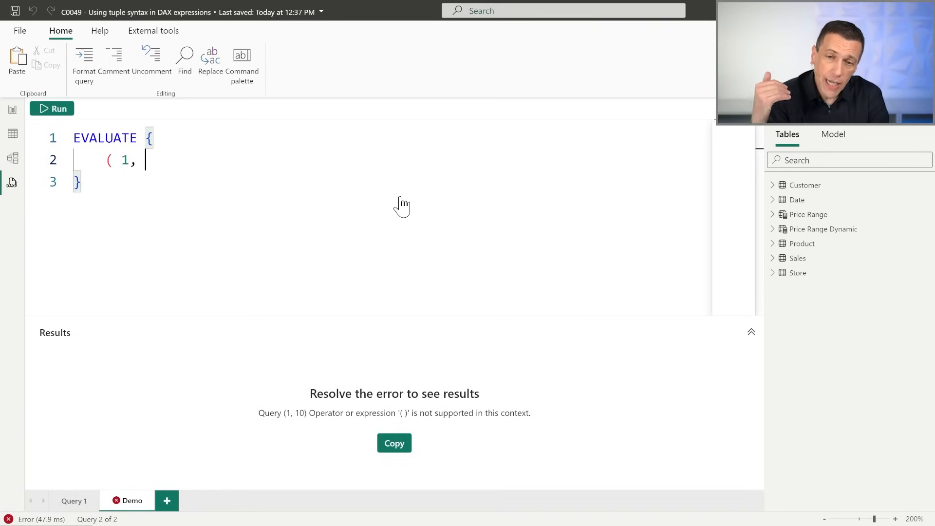
type("\"L")
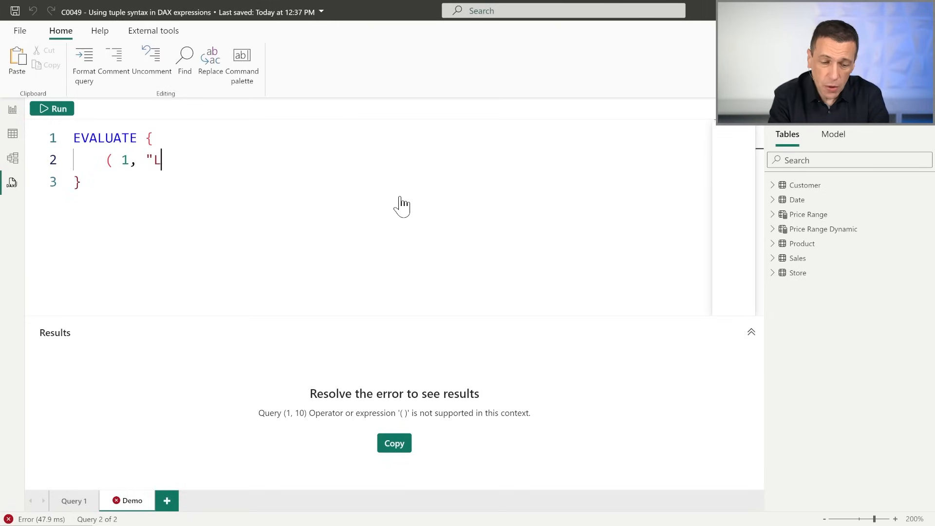
type("OW\", 0, 100 ),")
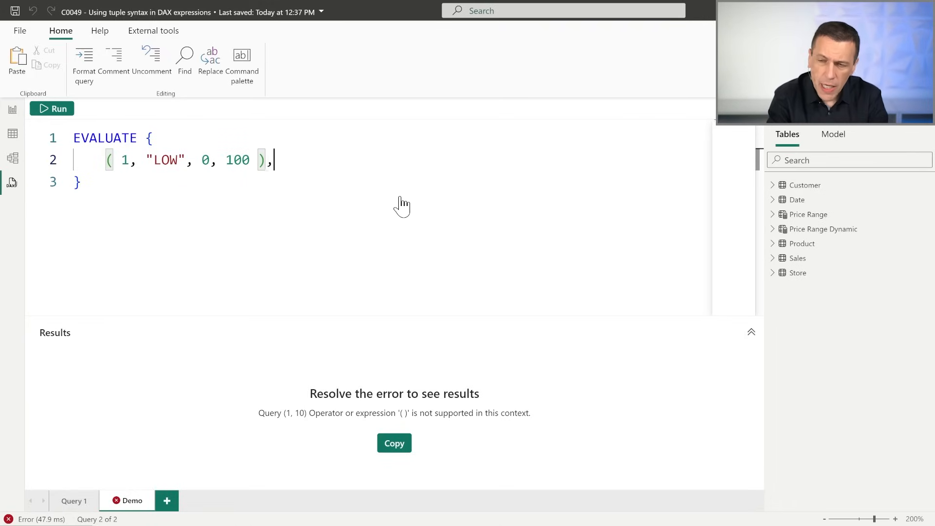
Step: Duplicate the LOW row tuple twice so the table constructor holds three row tuples
key("Home")
key("Home")
key("shift+Down")
key("ctrl+c")
key("ctrl+v")
key("ctrl+v")
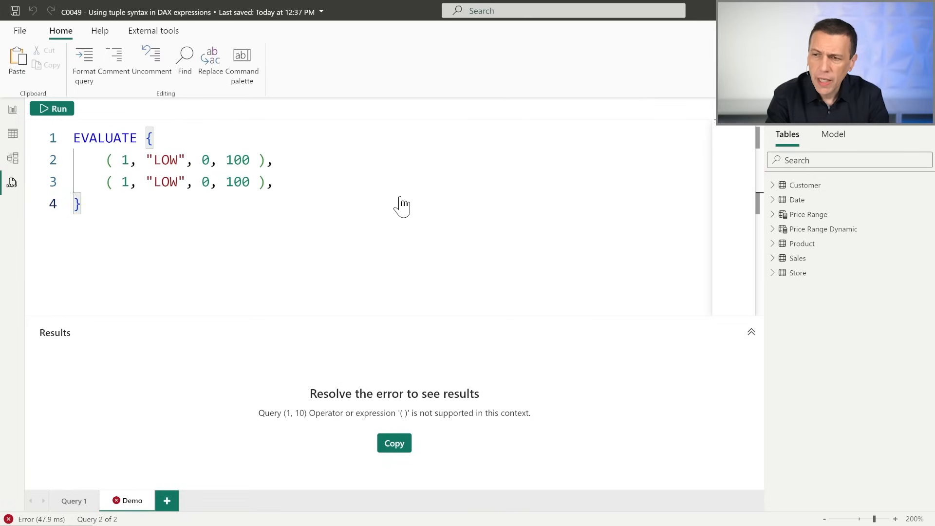
key("ctrl+v")
Step: Change the first value of the second row tuple to 2 and of the third row tuple to 3
key("Up")
key("Up")
key("ctrl+Right")
key("ctrl+Right")
key("BackSpace")
type("2")
key("Down")
key("BackSpace")
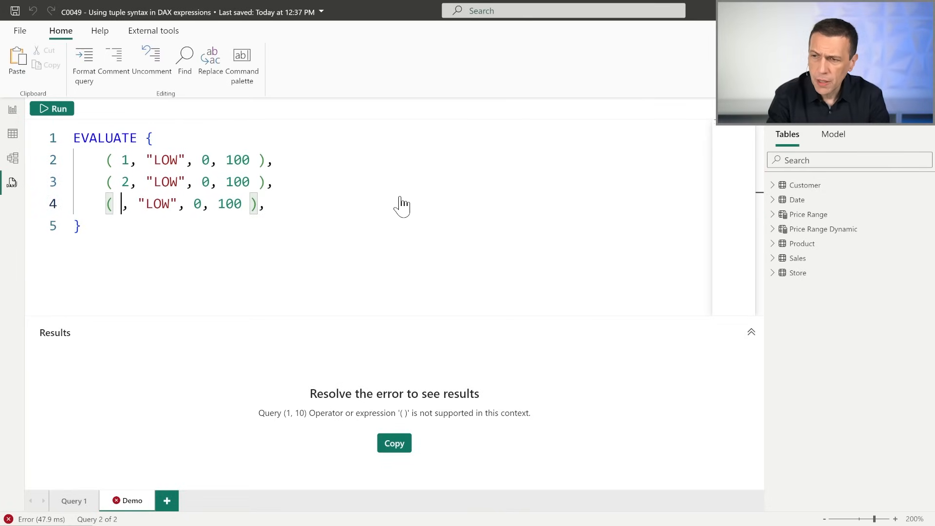
type("3")
Step: Change the label in the second row tuple to "MEDIUM" and in the third to "HIGH"
key("Up")
key("ctrl+Right")
key("ctrl+Right")
key("ctrl+shift+Left")
type("MED")
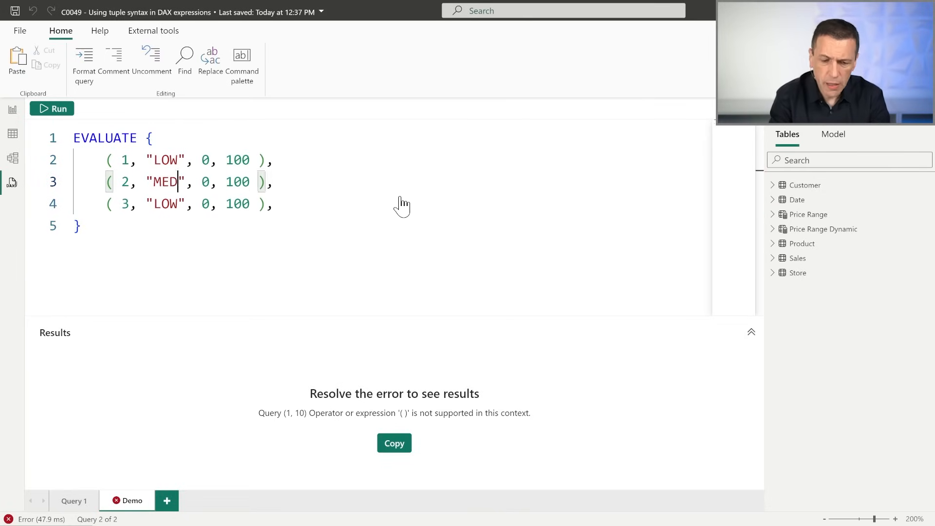
type("IUM")
key("Down")
key("Left")
key("Left")
key("ctrl+shift+Left")
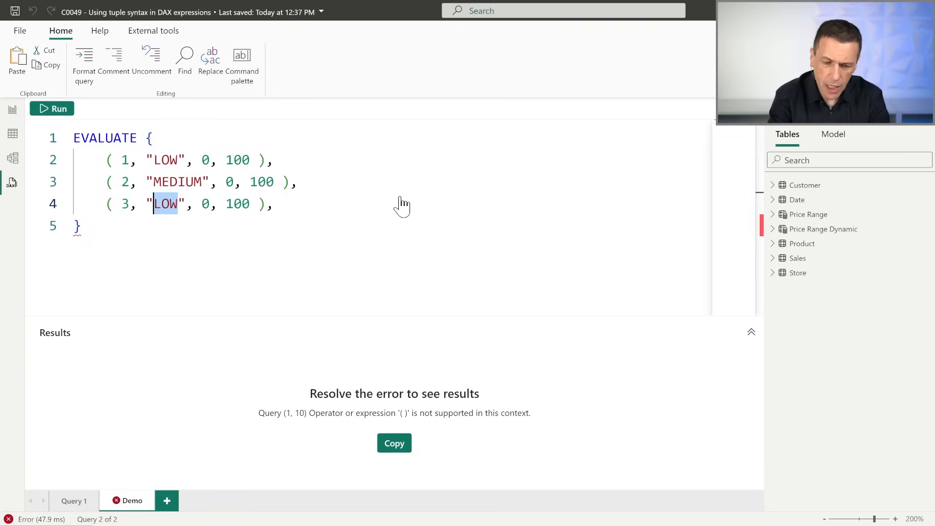
type("HIGH")
Step: Set the last two values of the MEDIUM row tuple to 100 and 500
key("End")
key("Up")
key("Left")
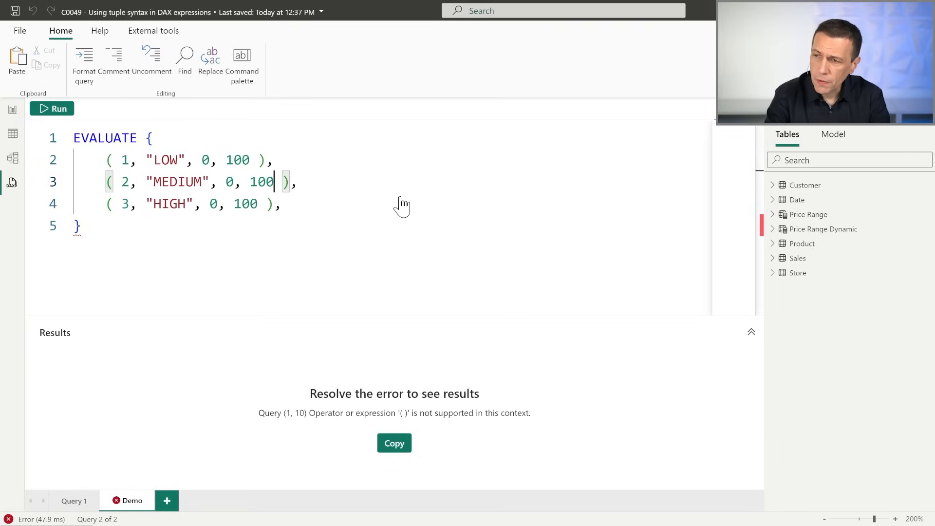
key("ctrl+shift+Left")
key("ctrl+shift+Left")
key("ctrl+shift+Left")
type("100")
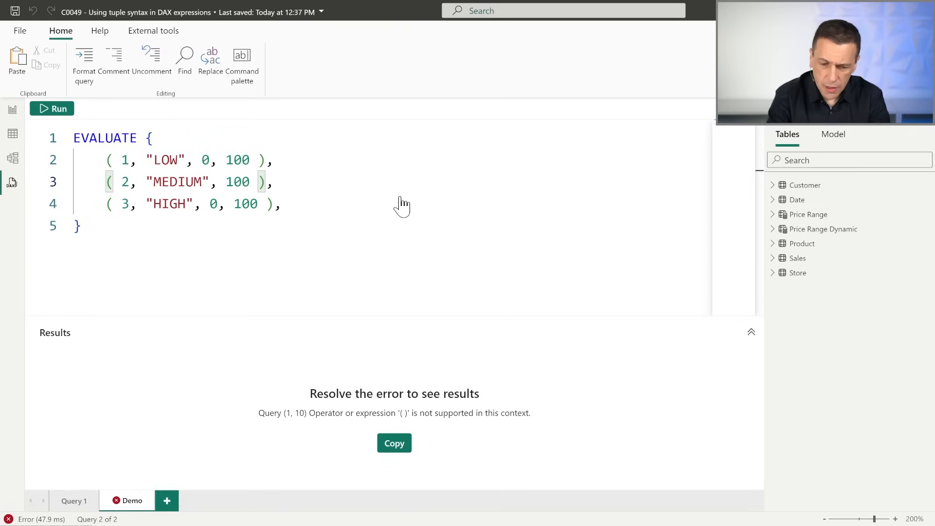
key("BackSpace")
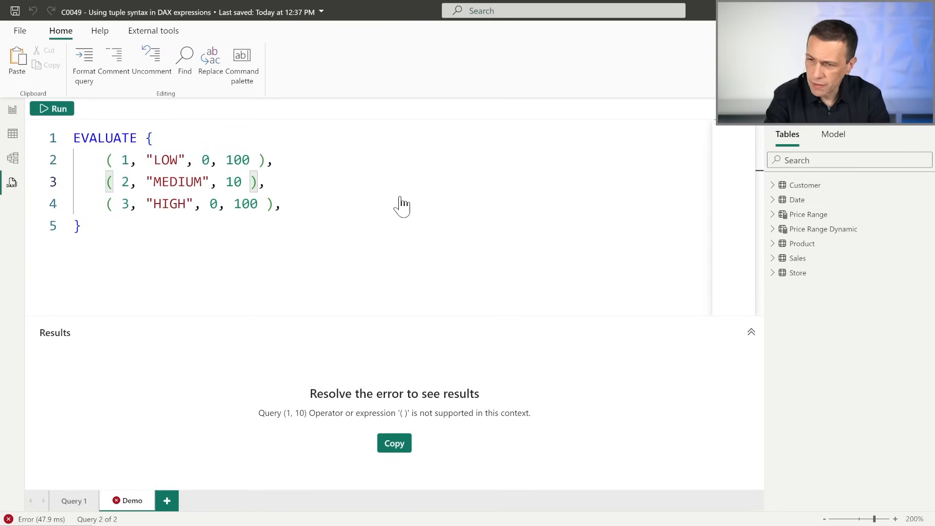
type("0, 500")
Step: Set the last two values of the HIGH row tuple to 500 and 99999999
key("Down")
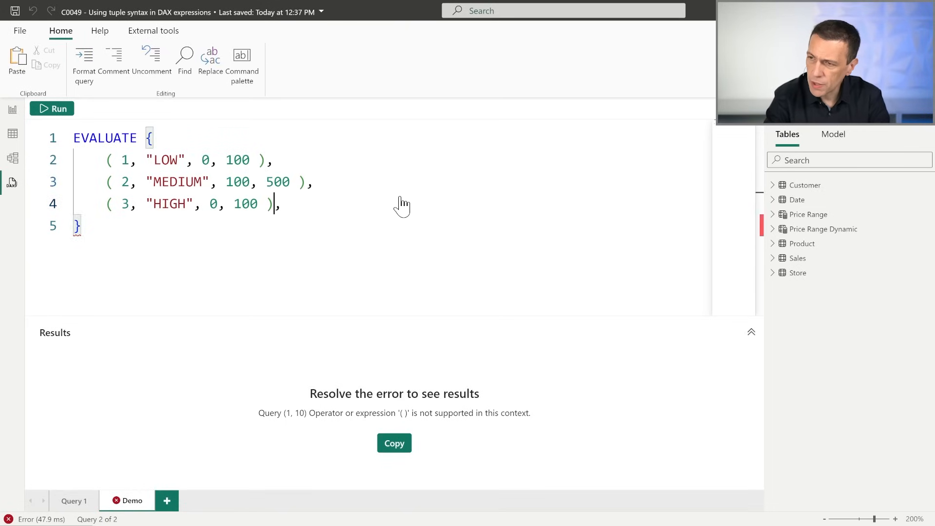
key("Left")
key("Left")
key("ctrl+shift+Left")
key("ctrl+shift+Left")
key("ctrl+shift+Left")
type("500, 99999")
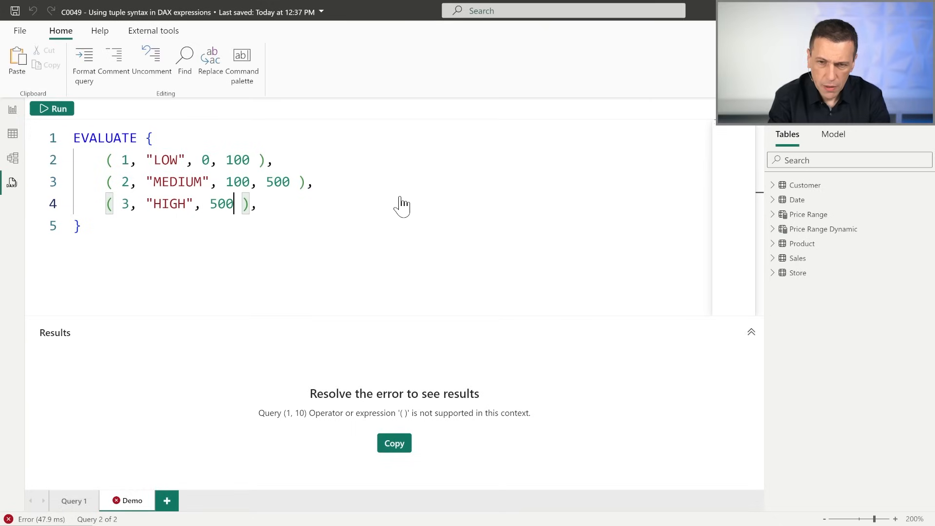
type("999")
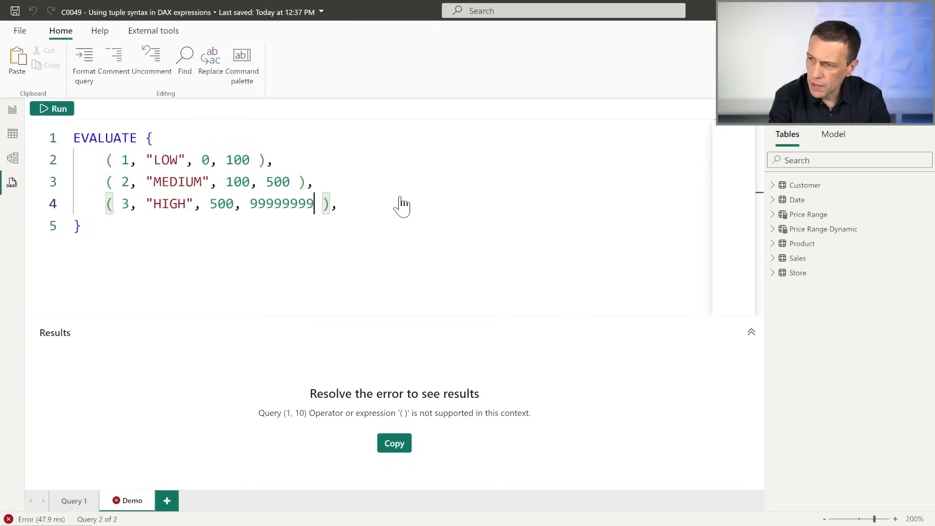
Step: Remove the trailing comma after the HIGH row tuple and run the query
key("End")
key("BackSpace")
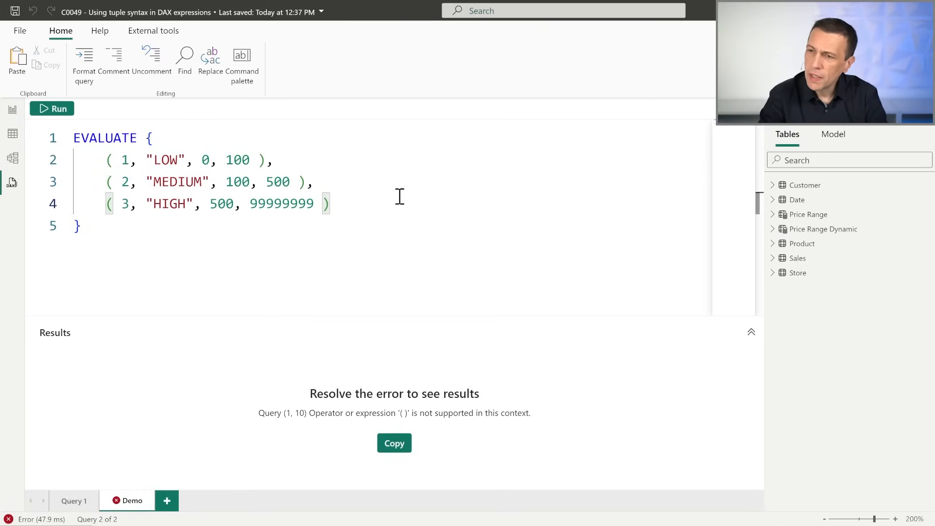
left_click(71, 111)
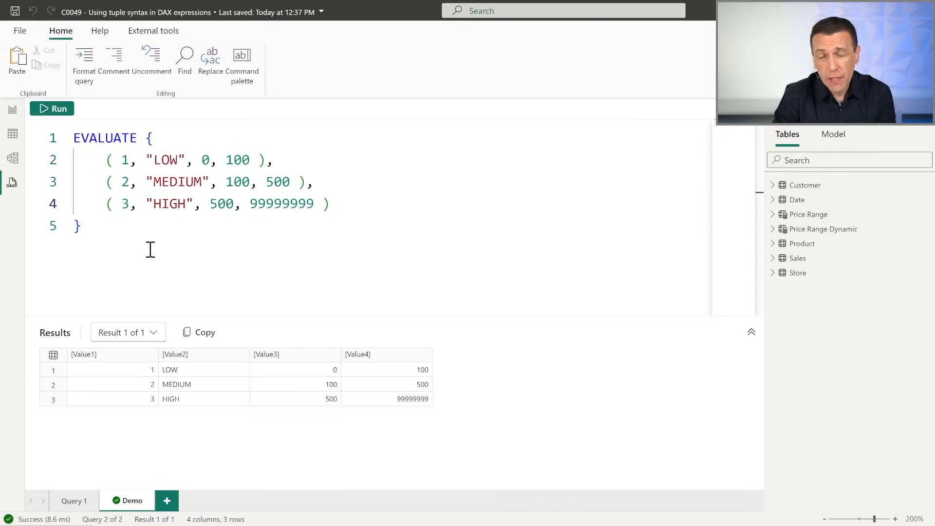
Step: Move the table constructor's opening brace onto its own line below EVALUATE
left_click(145, 136)
key("Return")
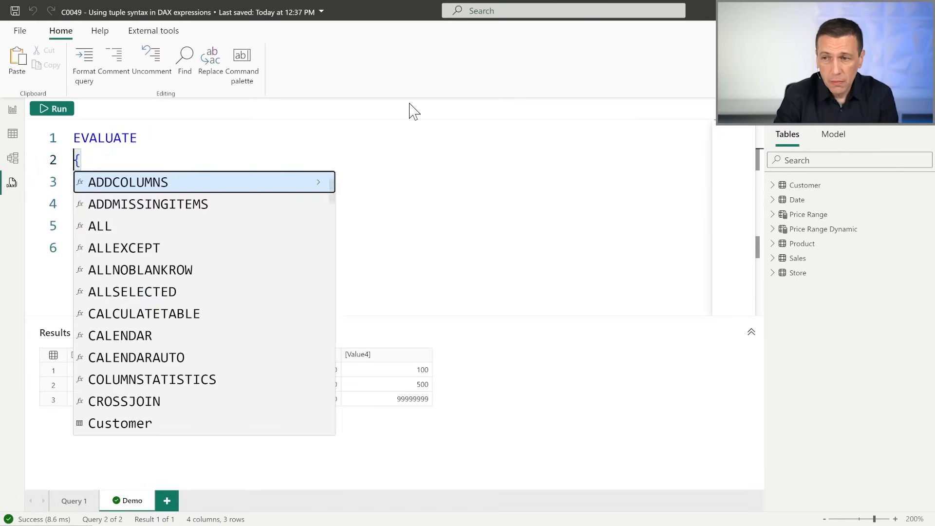
key("Tab")
key("shift+Down")
key("shift+Home")
key("shift+Home")
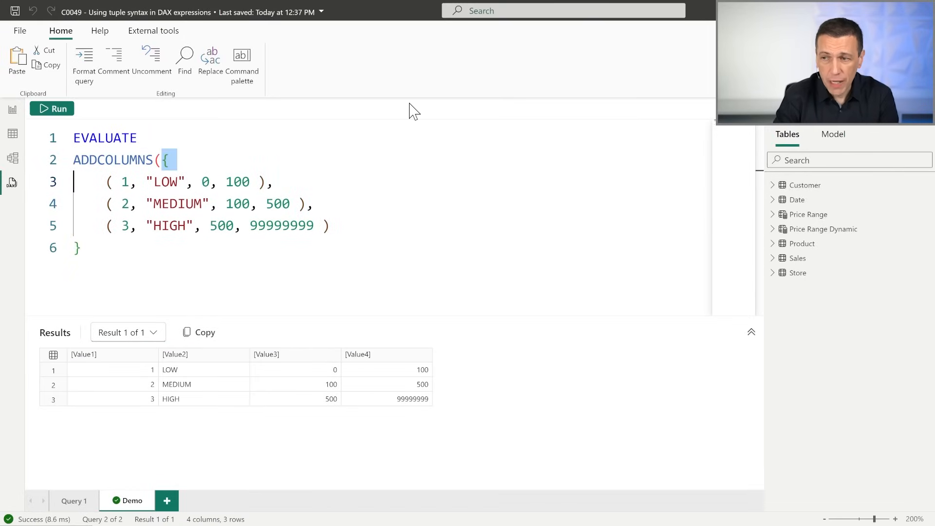
key("shift+Up")
key("Delete")
key("Escape")
Step: Select the whole table constructor from its opening brace to its closing brace
key("shift+Down")
key("shift+Down")
key("shift+Down")
key("shift+Down")
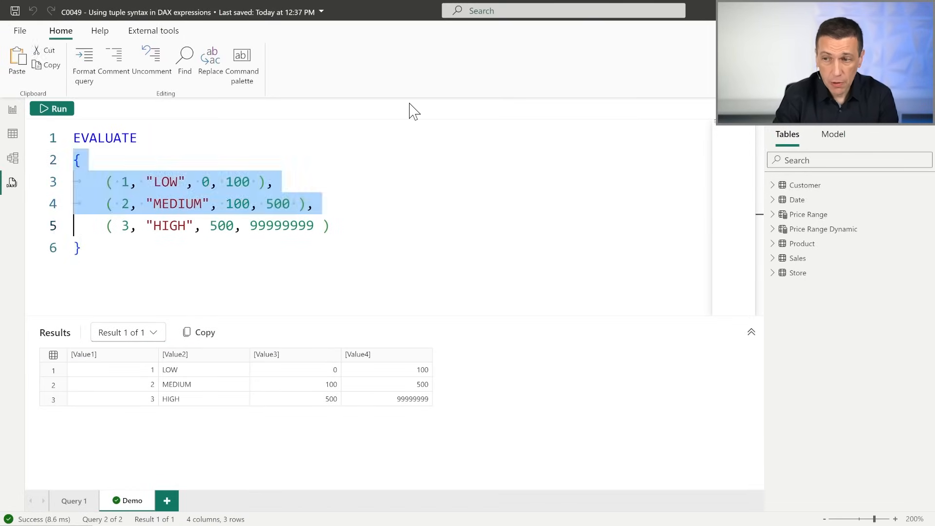
key("shift+End")
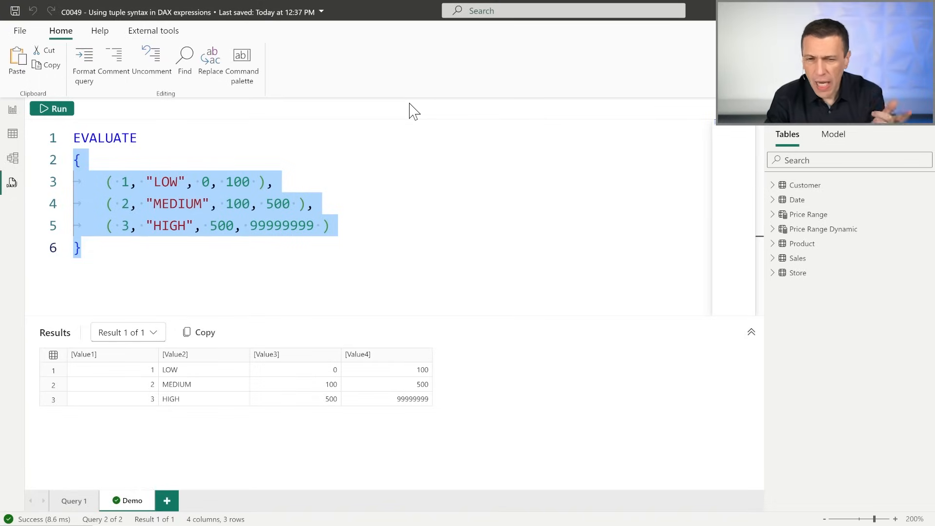
Step: Display the DAX definition of the Price Range calculated table in the model view and enlarge its text
left_click(801, 216)
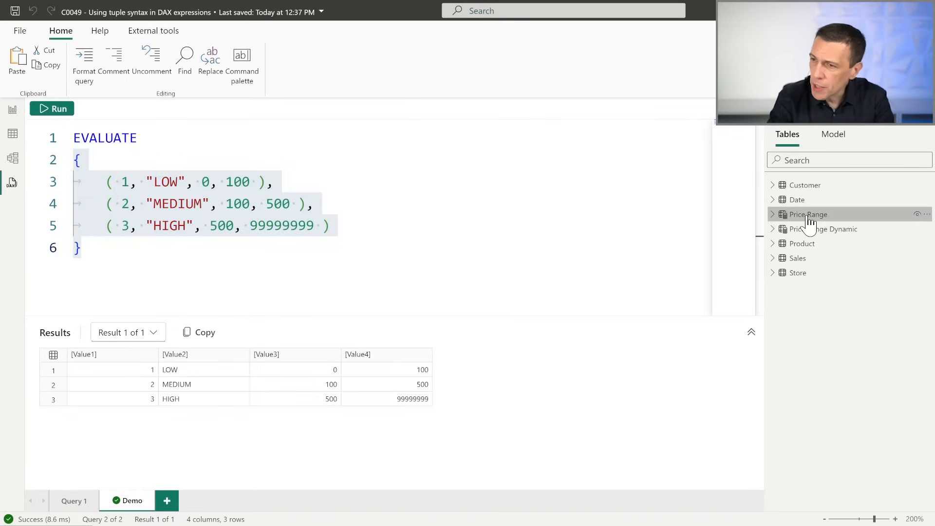
left_click(13, 158)
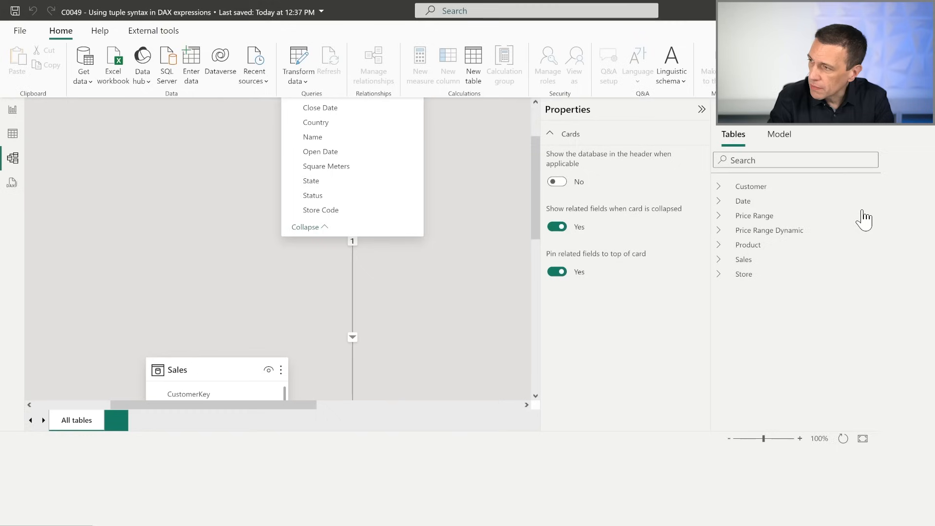
left_click(805, 215)
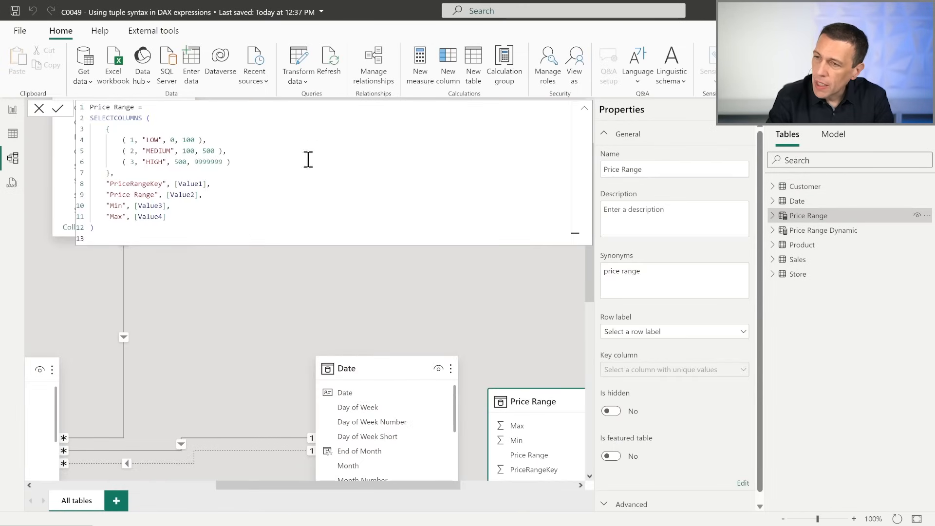
left_click(306, 193)
scroll(306, 195, "up", 3)
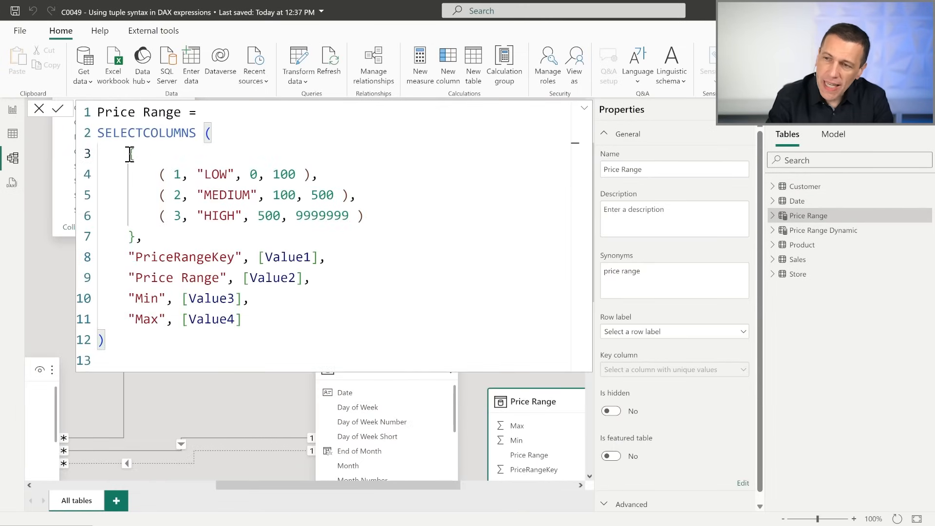
Step: Examine the table constructor and the four column name assignments inside the SELECTCOLUMNS definition by highlighting each block
left_click_drag(130, 154, 161, 237)
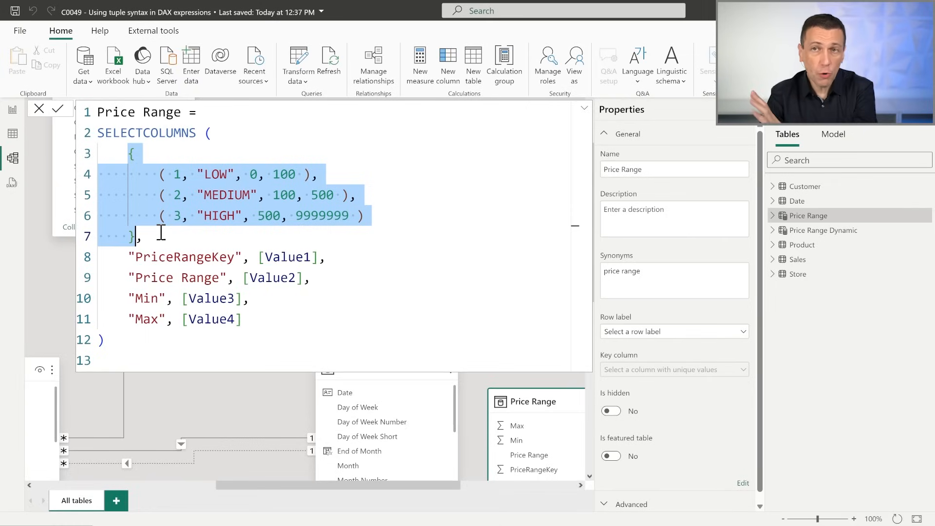
left_click(301, 258)
left_click_drag(129, 257, 264, 318)
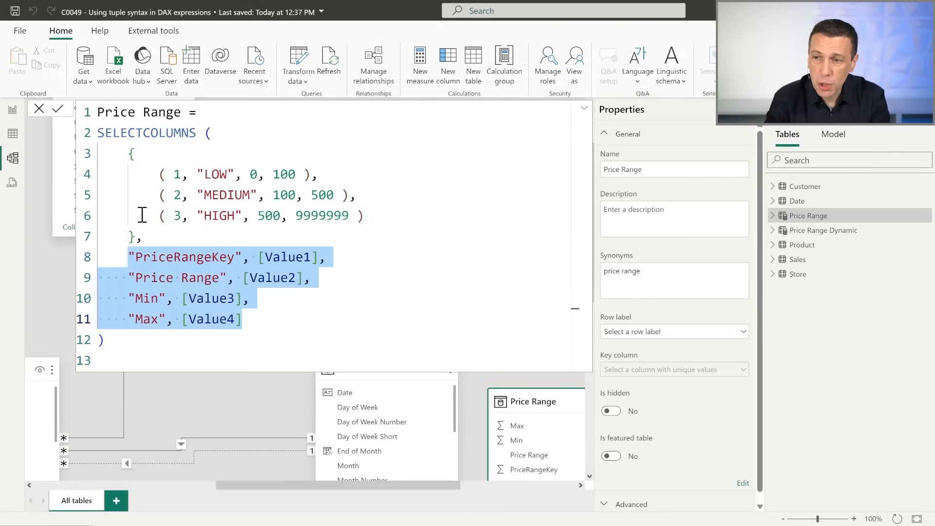
Step: Show the rows of the Price Range table in the table view and examine its named columns
left_click(13, 134)
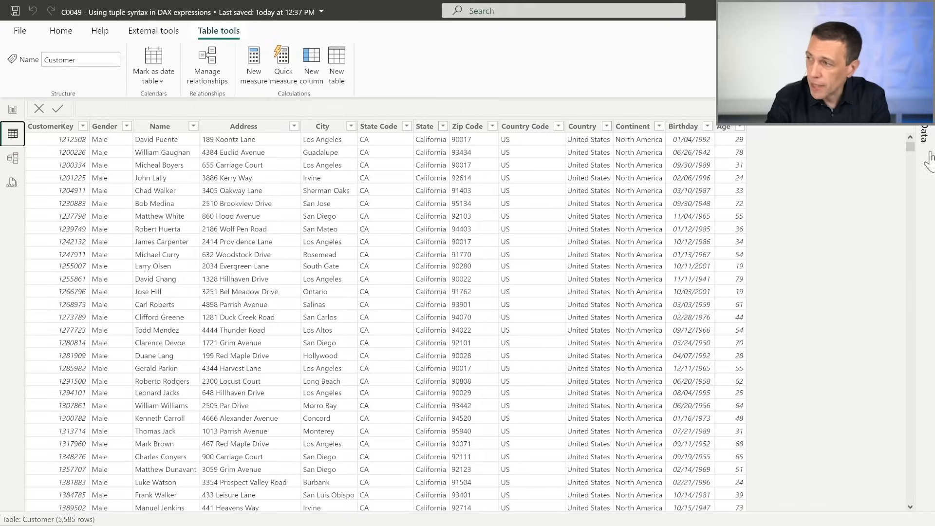
left_click(925, 134)
left_click(851, 187)
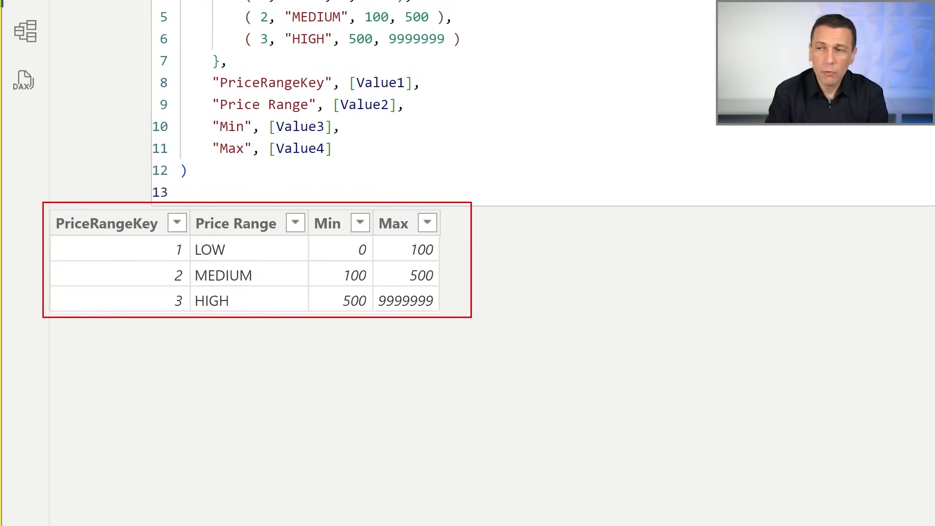
left_click(58, 32)
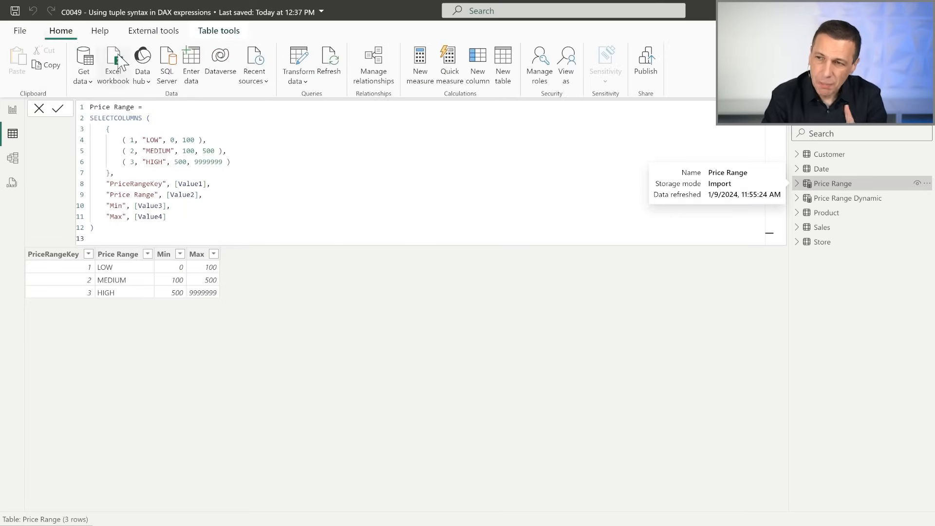
Step: Start a manually entered table and fill its first row with 1, LOW, 0 and 100
left_click(191, 66)
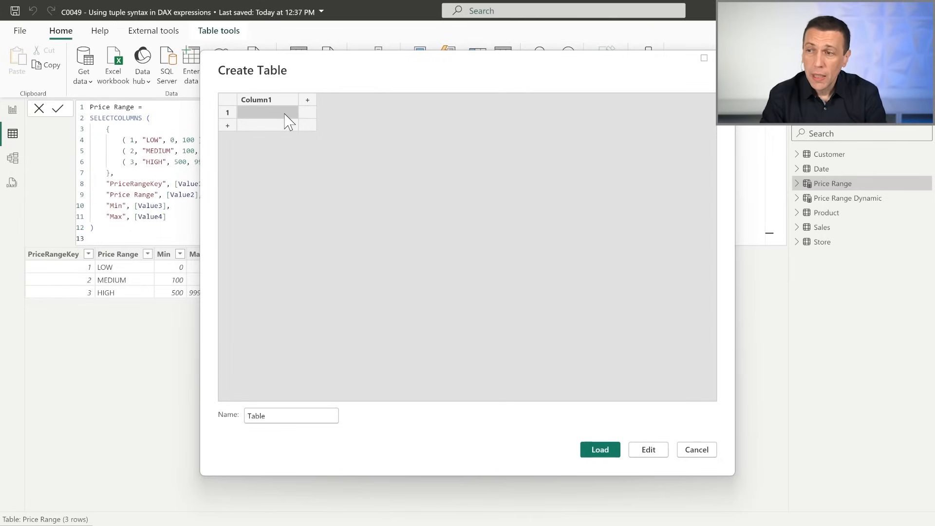
type("1")
key("Tab")
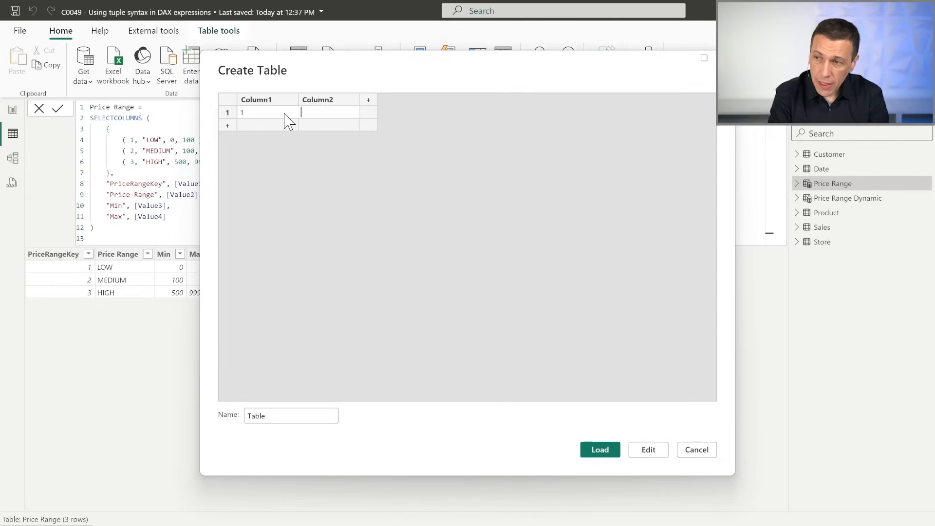
type("LOW")
key("Tab")
type("0")
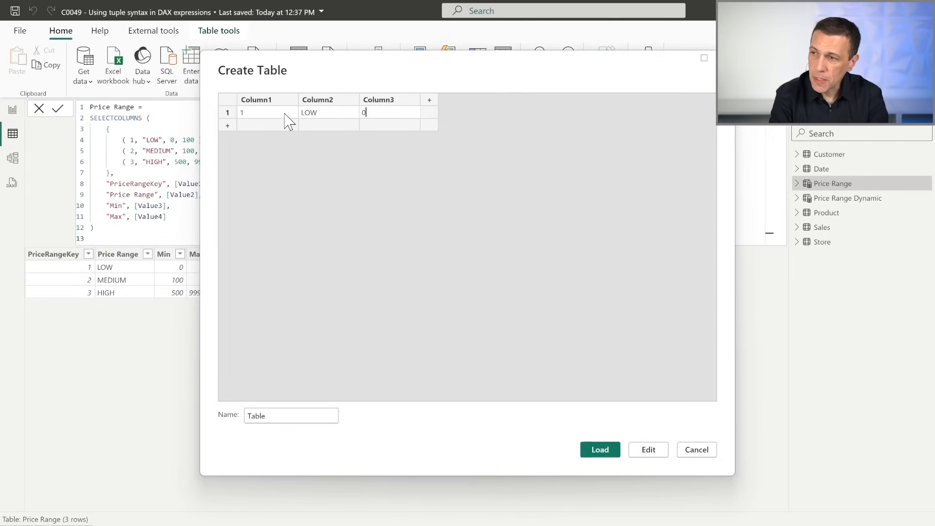
key("Tab")
type("100")
Step: Add rows 2 and 3 to the entered table and label them MEDIUM and HIGH in Column2
left_click(278, 125)
type("2")
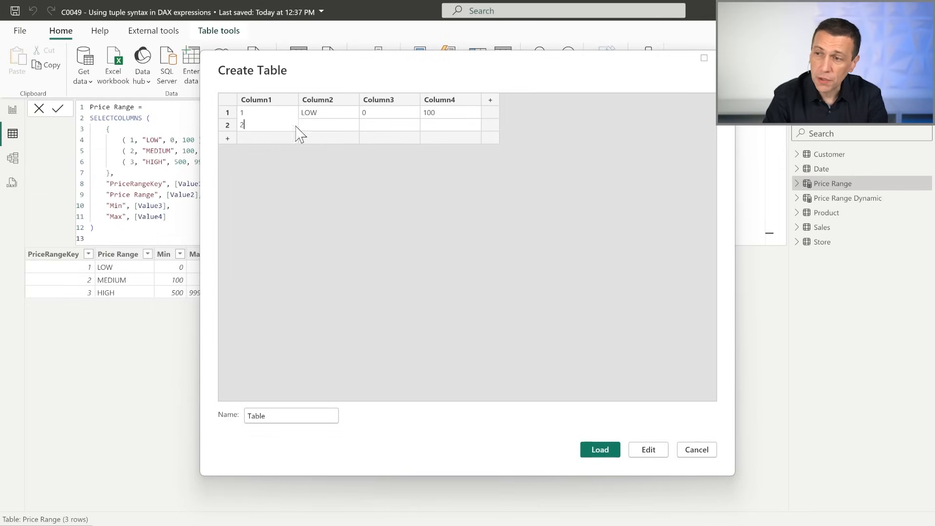
left_click(284, 139)
type("3")
left_click(321, 128)
type("MEDIUMN")
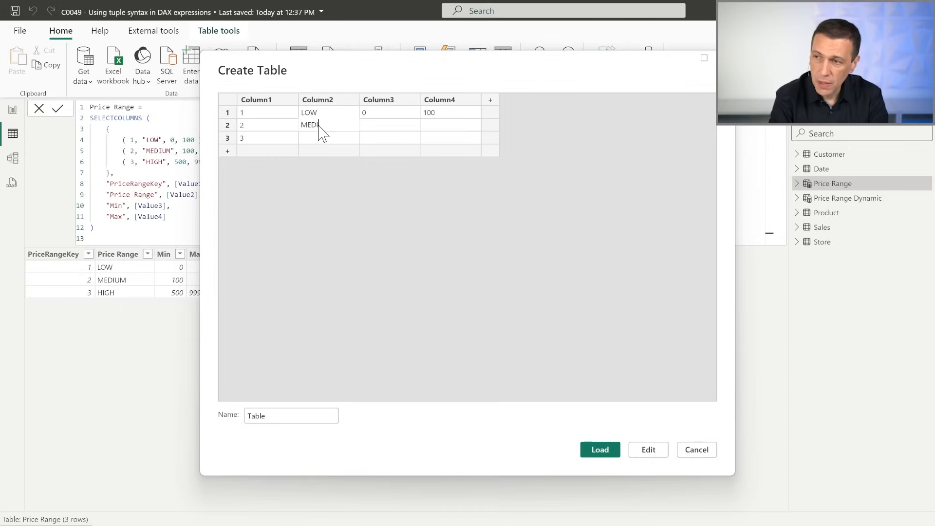
key("Return")
type("HIGH")
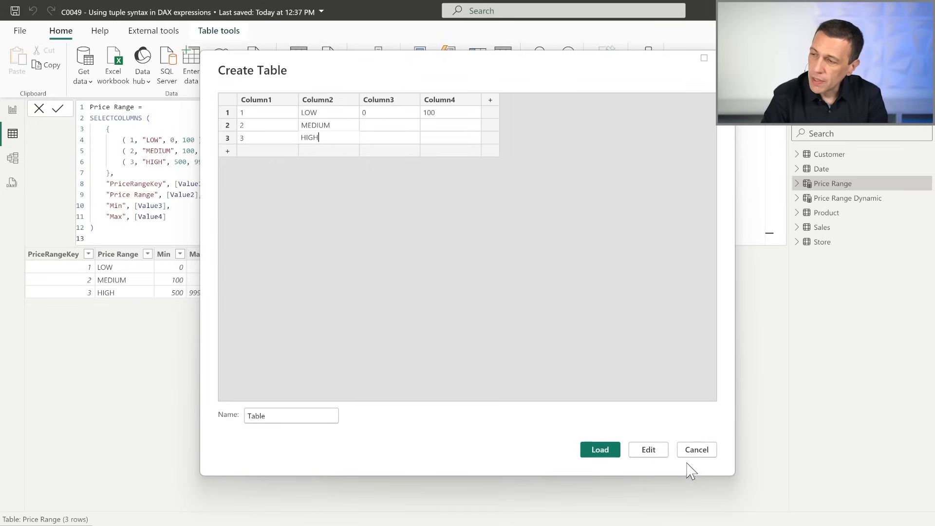
Step: Open the entered table in the Power Query Editor and review the data grid behind its Source step without changing it
left_click(650, 450)
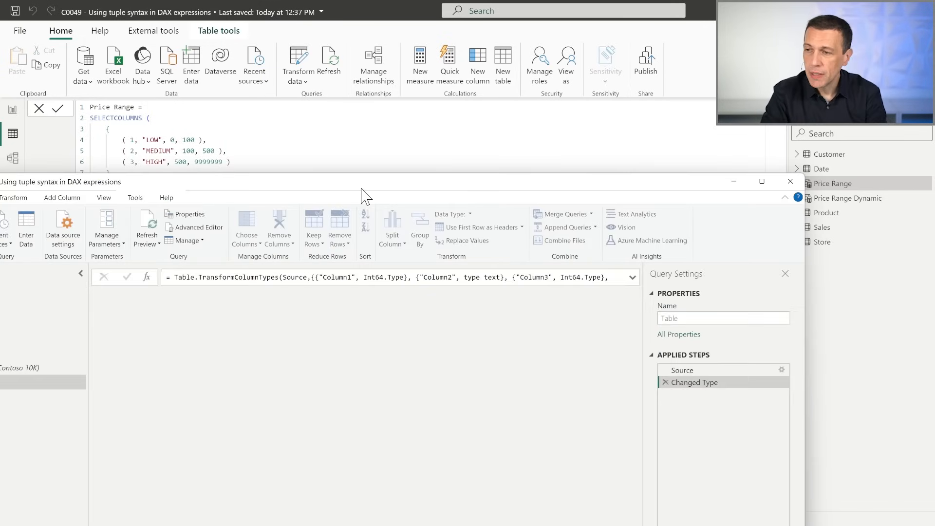
left_click_drag(392, 190, 482, 62)
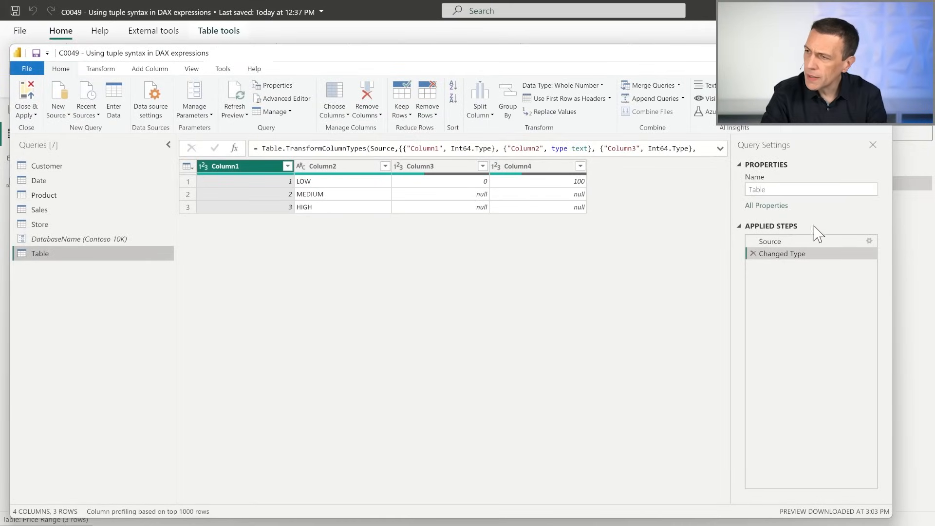
left_click(871, 242)
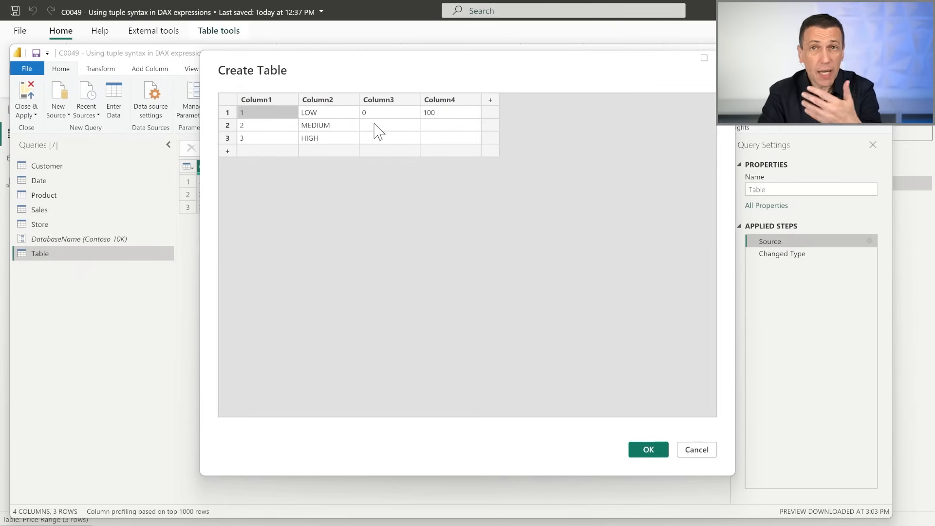
left_click(713, 452)
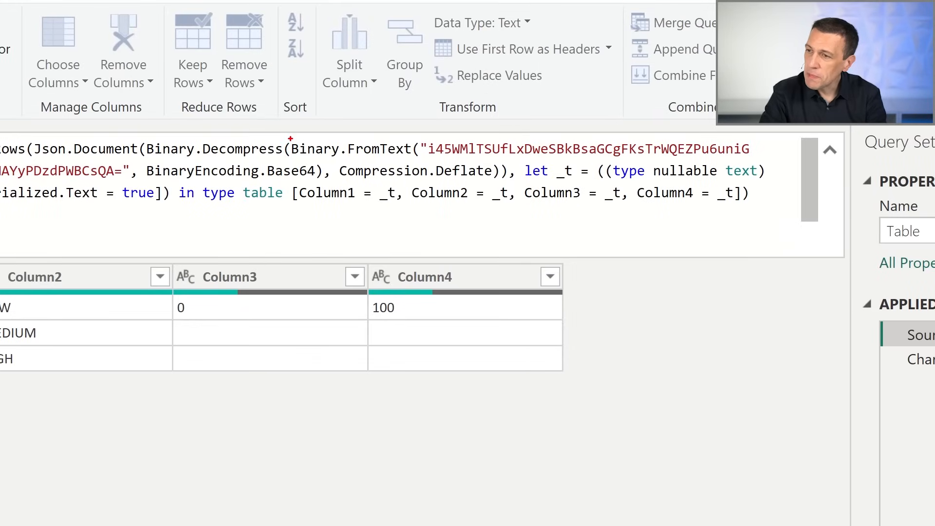
Step: Examine the Source step's M formula around Binary.FromText and Compression.Deflate, and compare it with the step's data grid
left_click_drag(290, 139, 756, 161)
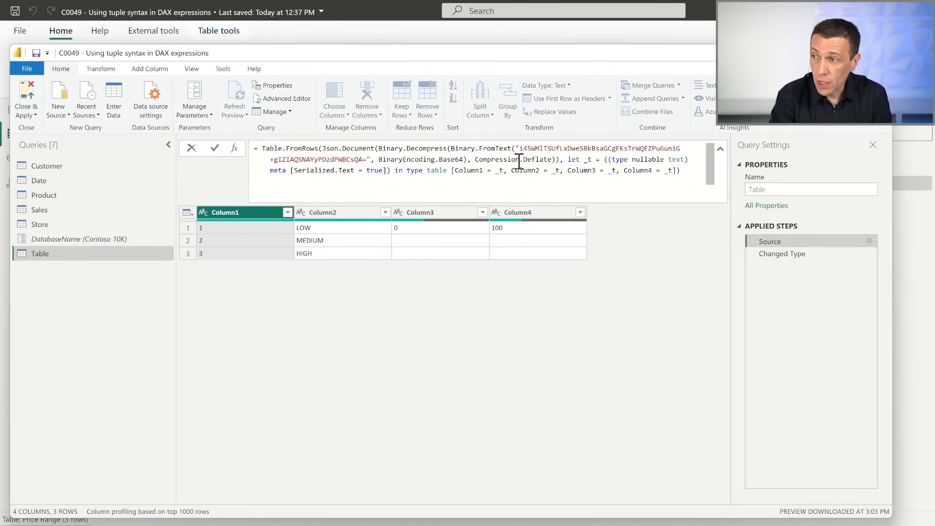
left_click(512, 148)
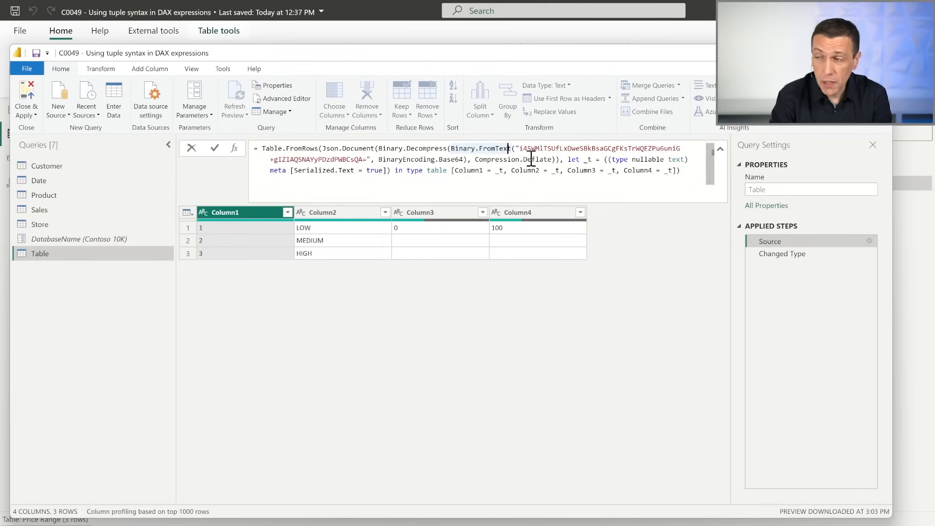
mouse_move(529, 162)
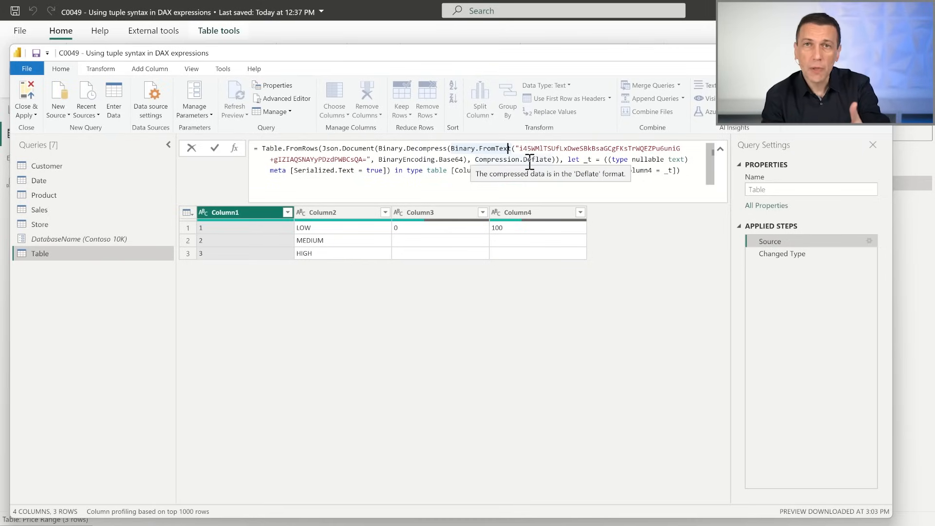
left_click(869, 242)
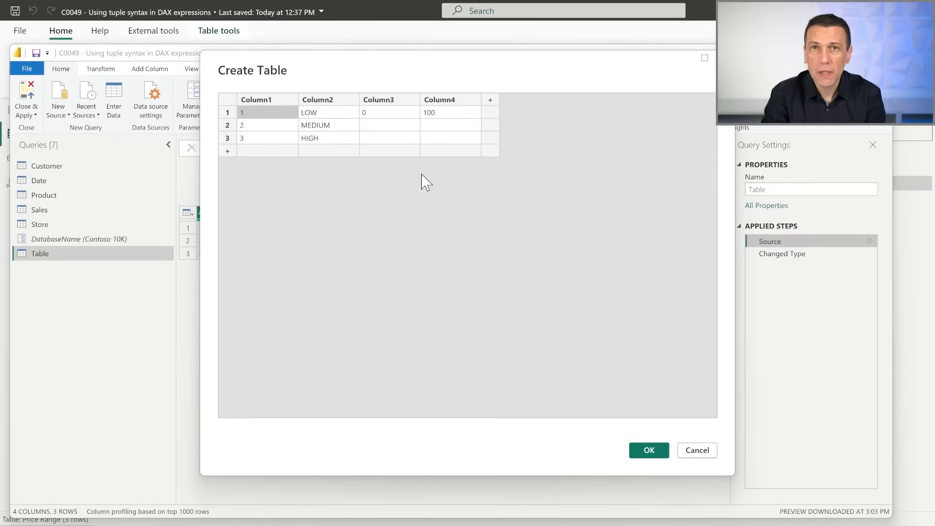
left_click(694, 453)
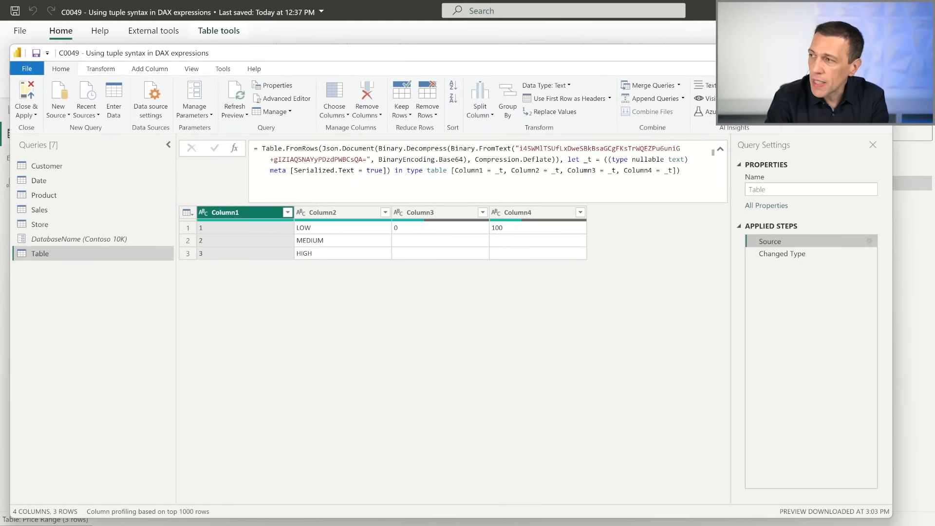
Step: Close the Power Query Editor without applying the query changes and return to the table constructor in the Price Range definition
left_click(881, 52)
left_click(526, 294)
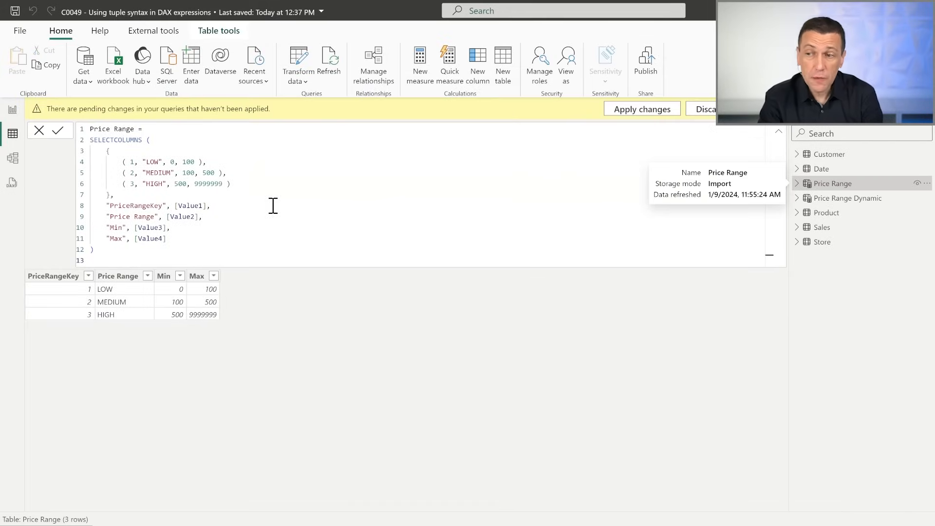
left_click(117, 164)
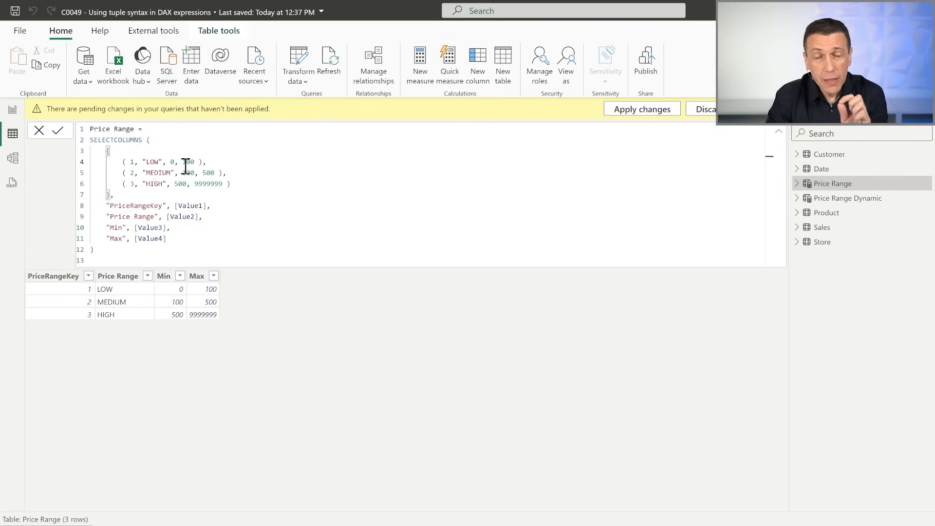
Step: Display the DAX definition of the Price Range Dynamic calculated table and enlarge its text
left_click(870, 209)
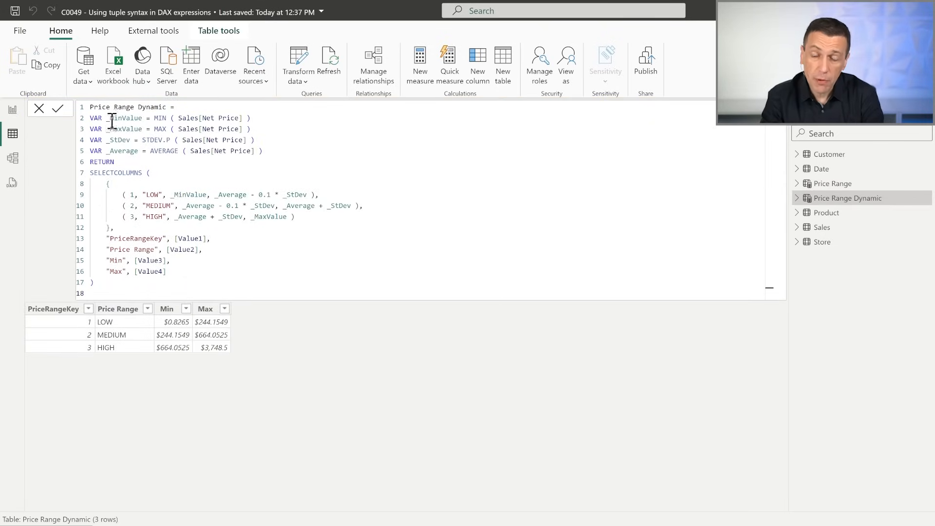
scroll(112, 122, "up", 3, "ctrl")
left_click(330, 170)
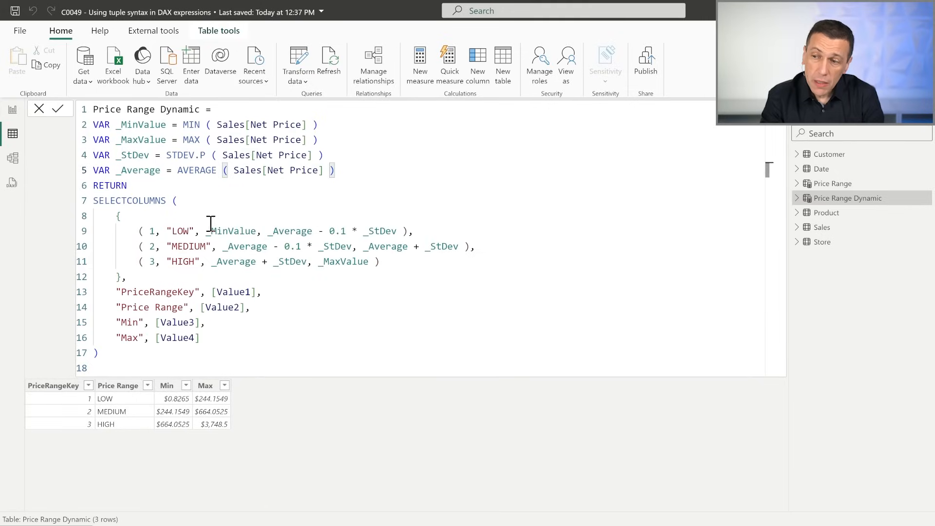
Step: Examine the LOW, MEDIUM and HIGH row tuples of Price Range Dynamic, highlighting the LOW row's limit expressions and its whole tuple
left_click_drag(207, 229, 393, 227)
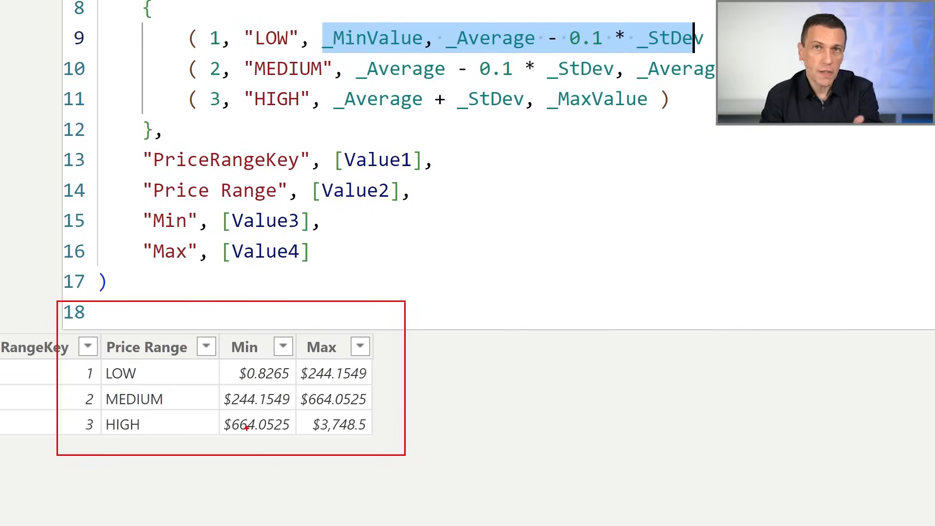
key("Escape")
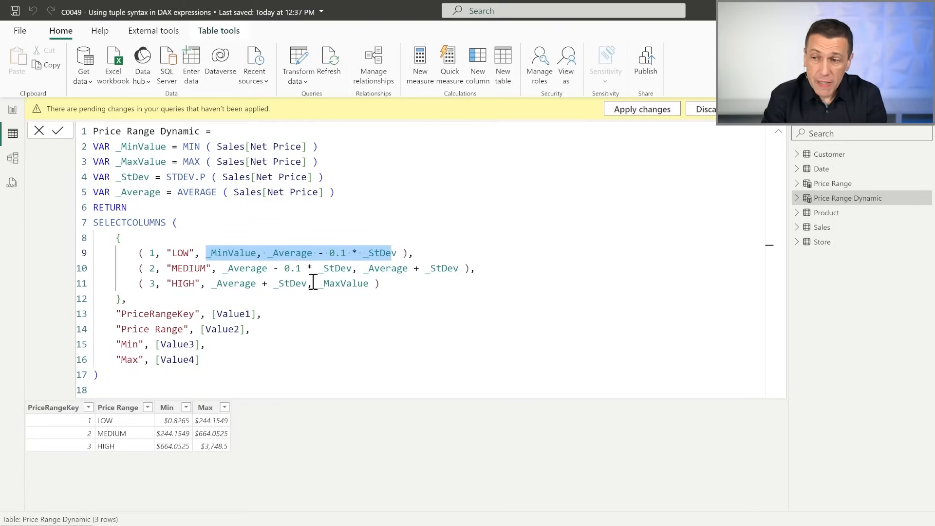
left_click(290, 283)
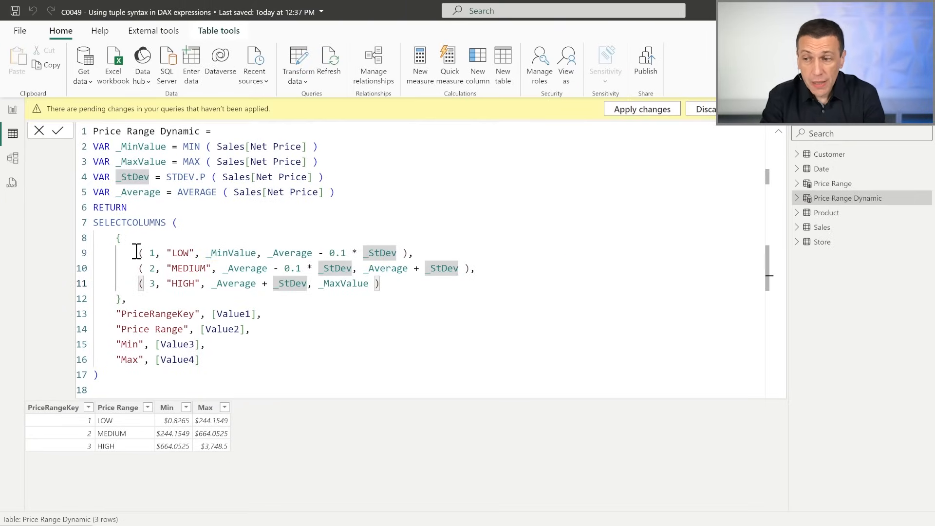
left_click_drag(132, 252, 408, 253)
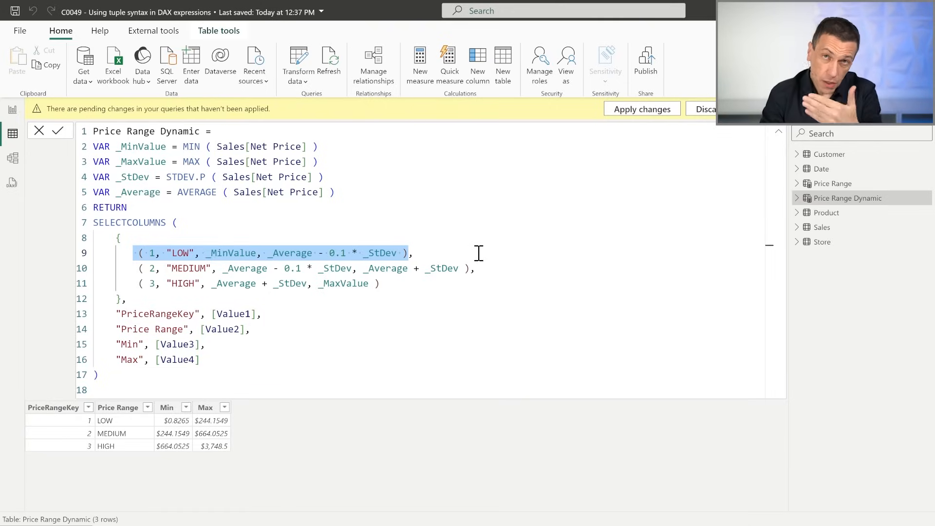
left_click(200, 268)
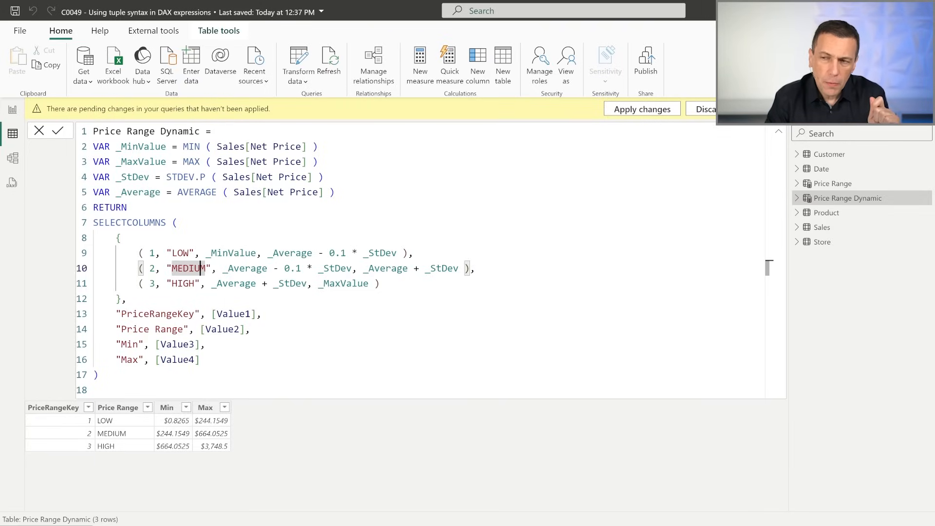
Step: Return to the Demo query in the DAX query view and highlight its table constructor
left_click(12, 183)
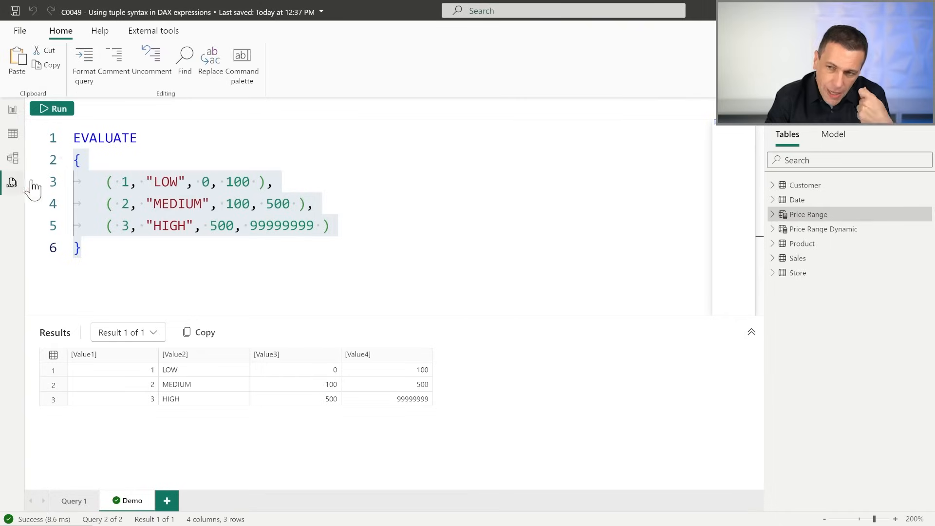
left_click_drag(166, 266, 59, 167)
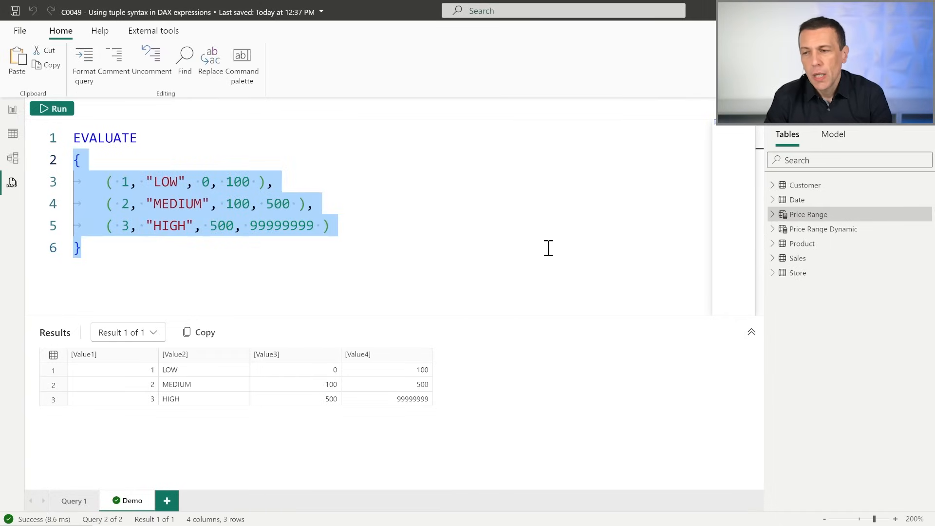
left_click(385, 228)
left_click_drag(387, 227, 65, 156)
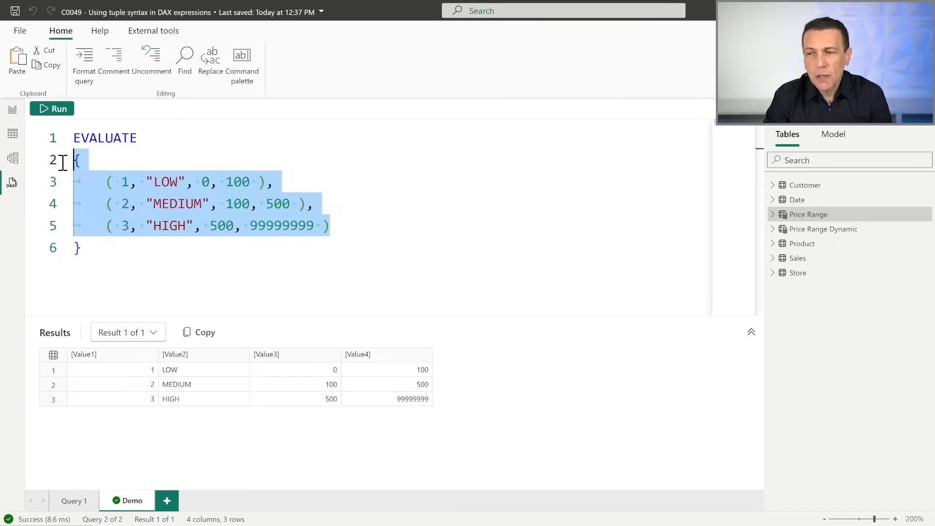
left_click(148, 246)
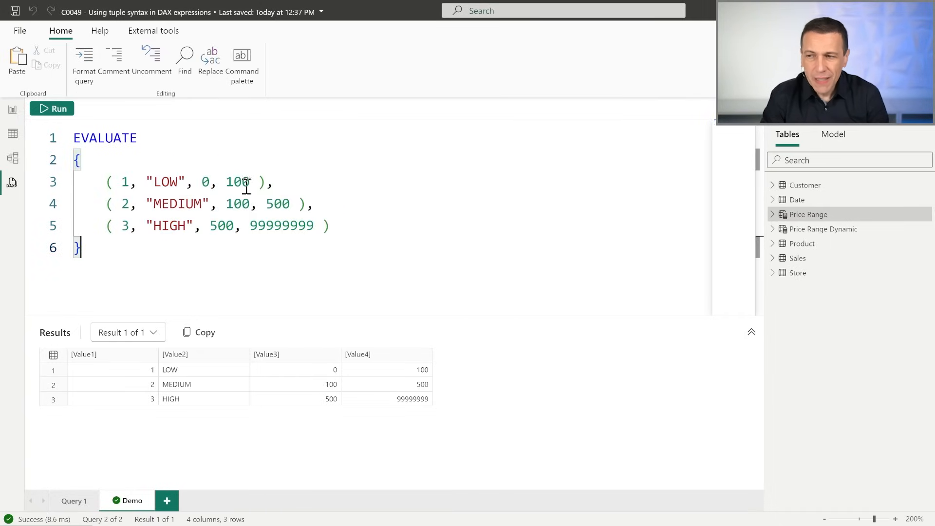
Step: Remove the LOW and HIGH tuples from the table constructor, leaving only ( 2, "MEDIUM", 100, 500 )
left_click_drag(266, 182, 106, 181)
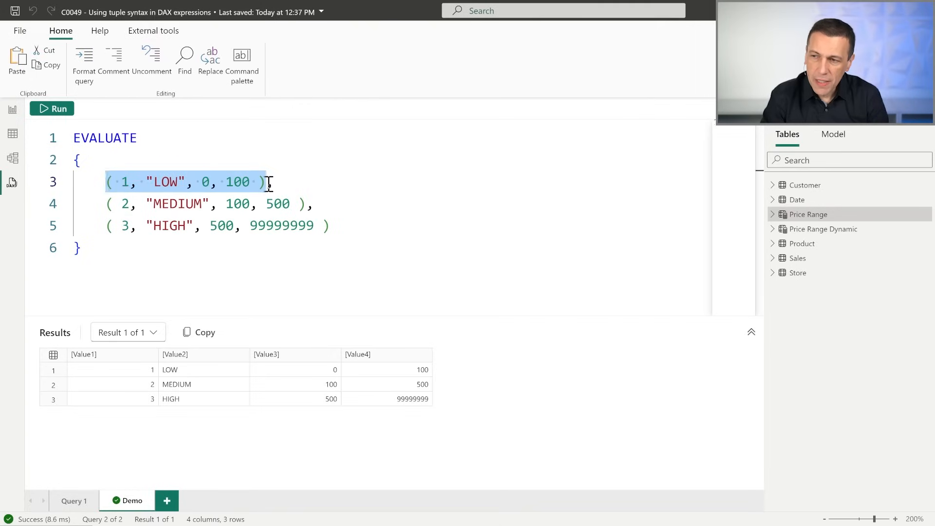
left_click_drag(266, 182, 330, 224)
left_click_drag(510, 230, 307, 203)
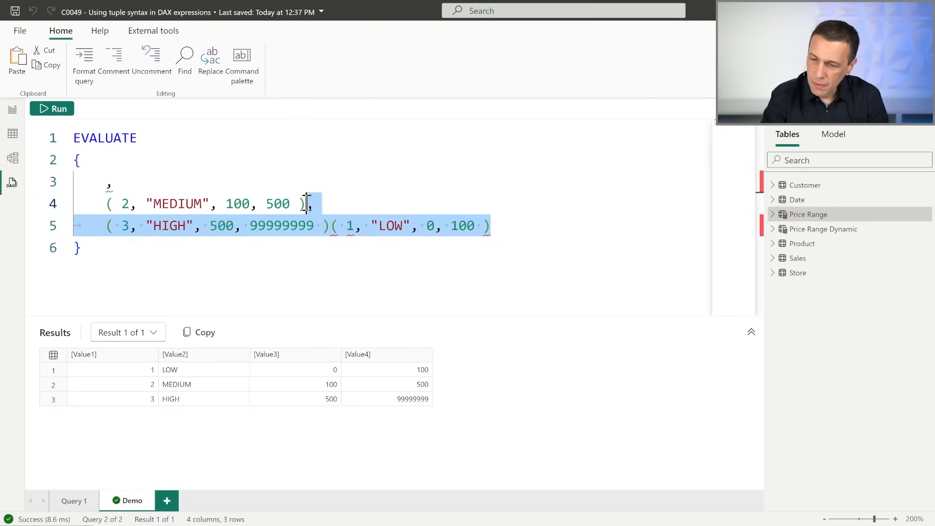
key("Delete")
key("shift+Up")
key("Up")
key("Down")
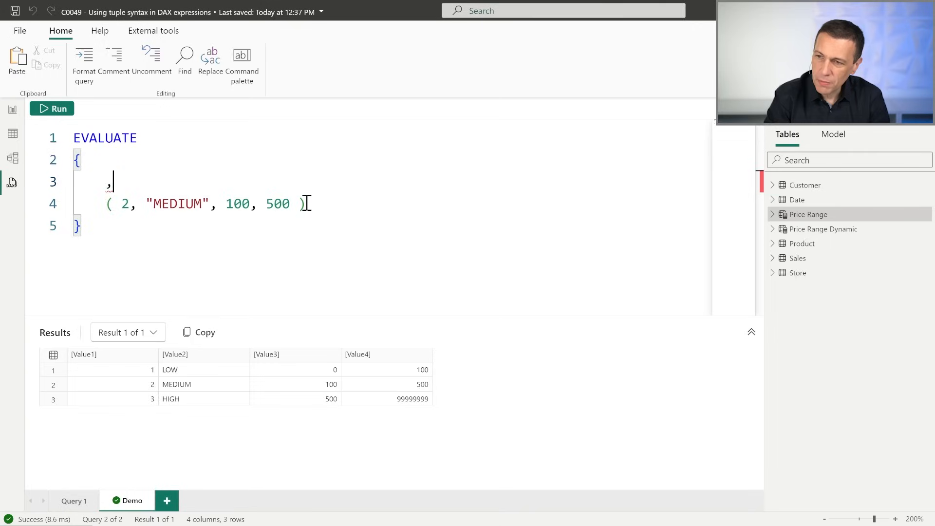
key("shift+Up")
key("Delete")
key("Down")
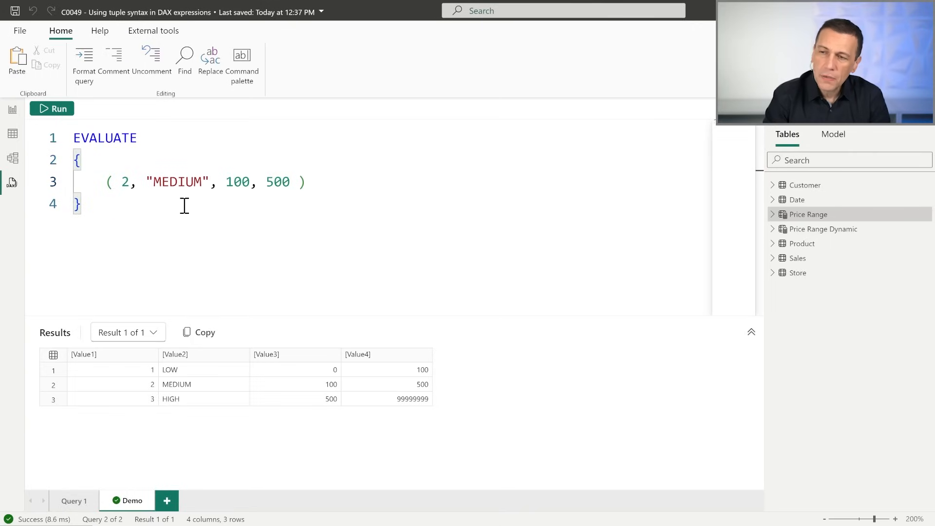
Step: Change the first two values of the remaining row tuple to 1 and "abc"
double_click(127, 182)
type("1")
double_click(155, 183)
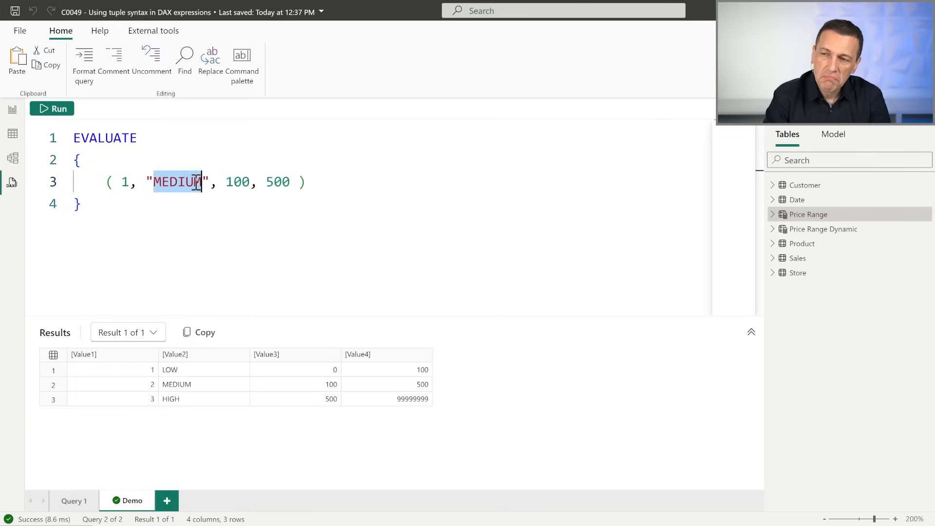
type("abc")
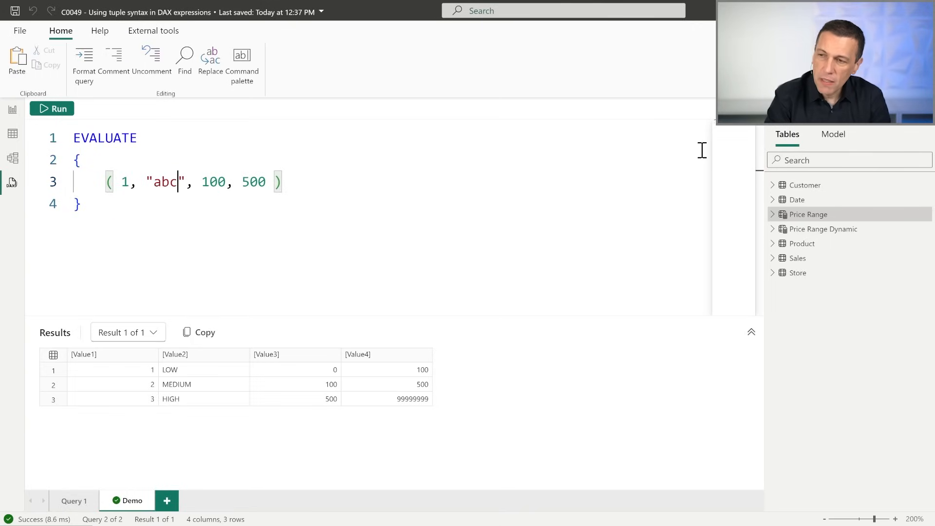
key("End")
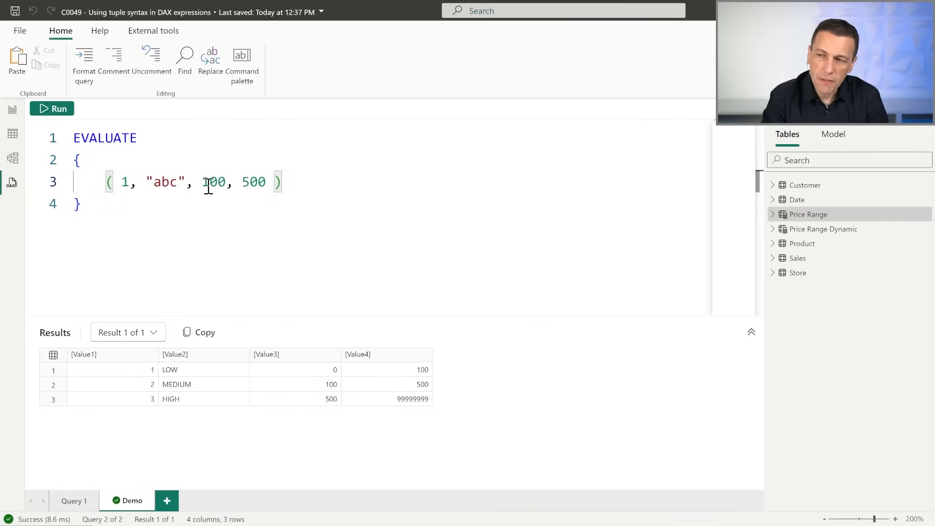
Step: Replace the third value of the row tuple, 100, with the date literal dt"2020-04-27"
left_click_drag(202, 182, 227, 182)
type("dt")
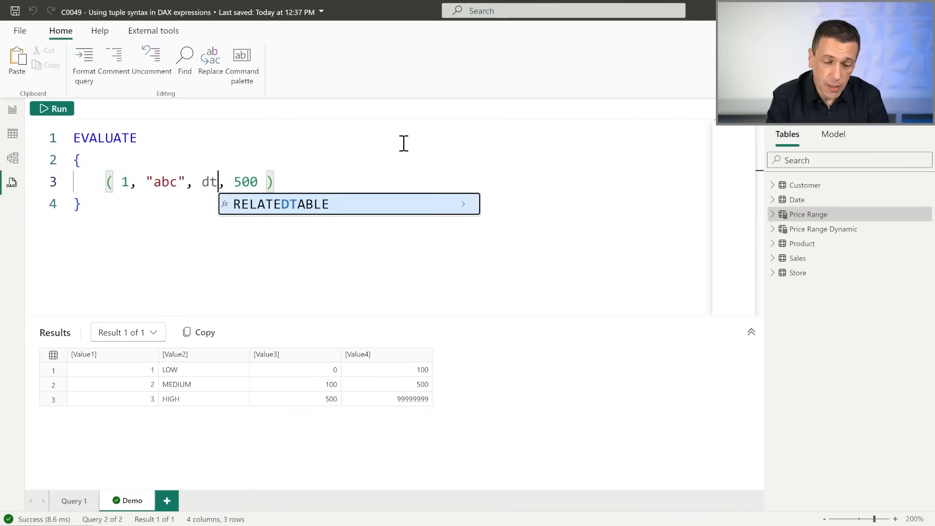
type("\"2020-0")
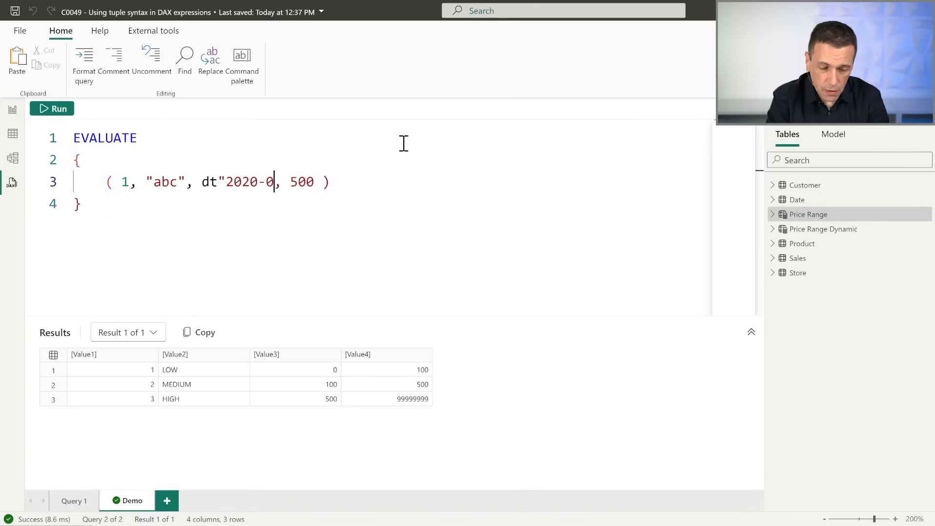
type("4-")
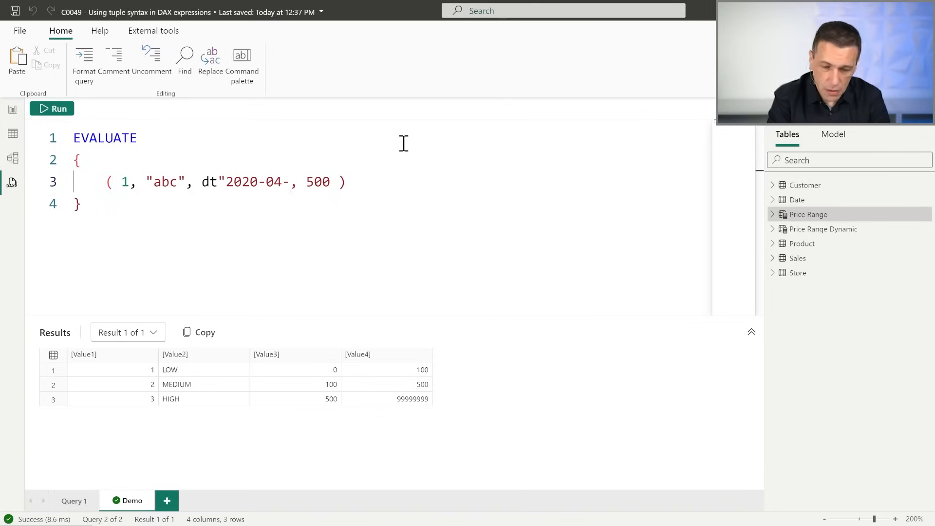
type("27\"")
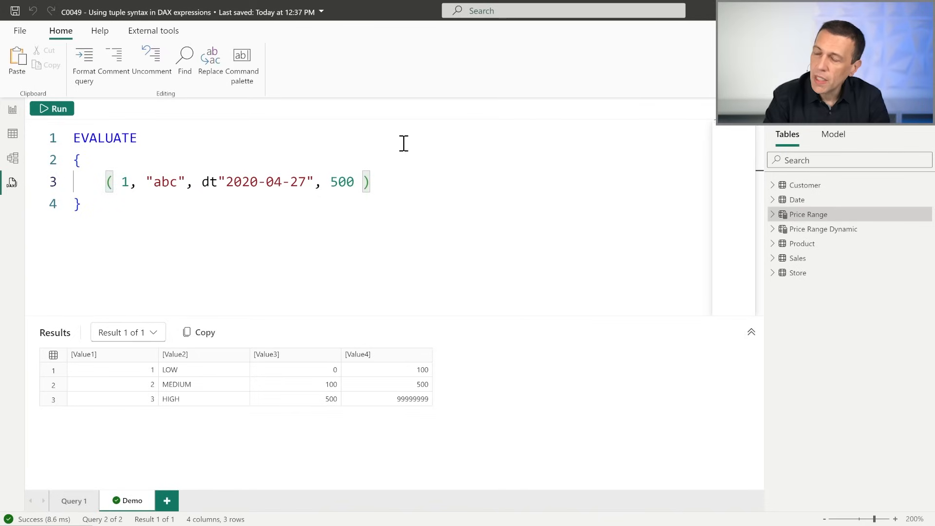
Step: Run the Demo query, first with part of the date literal selected and again with the selection cleared
left_click(109, 186)
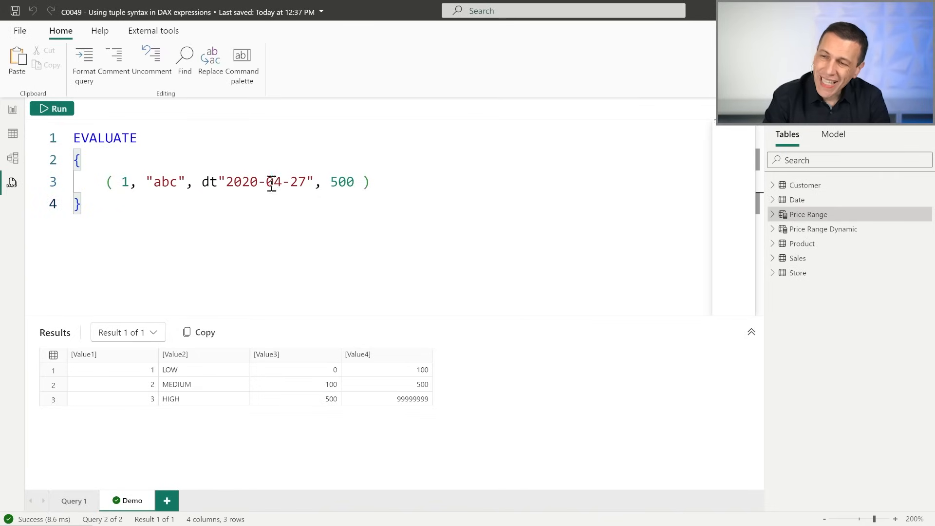
left_click(125, 182)
left_click_drag(138, 182, 266, 180)
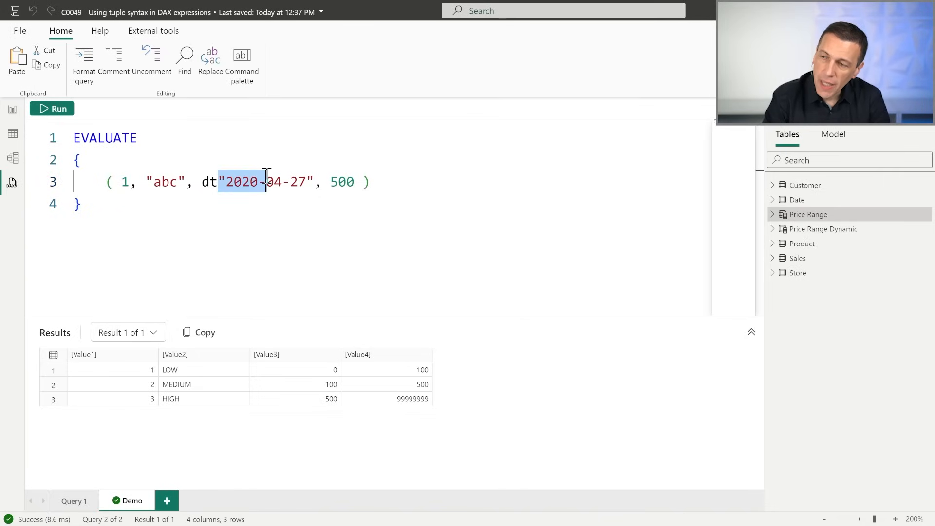
left_click(58, 109)
left_click(400, 238)
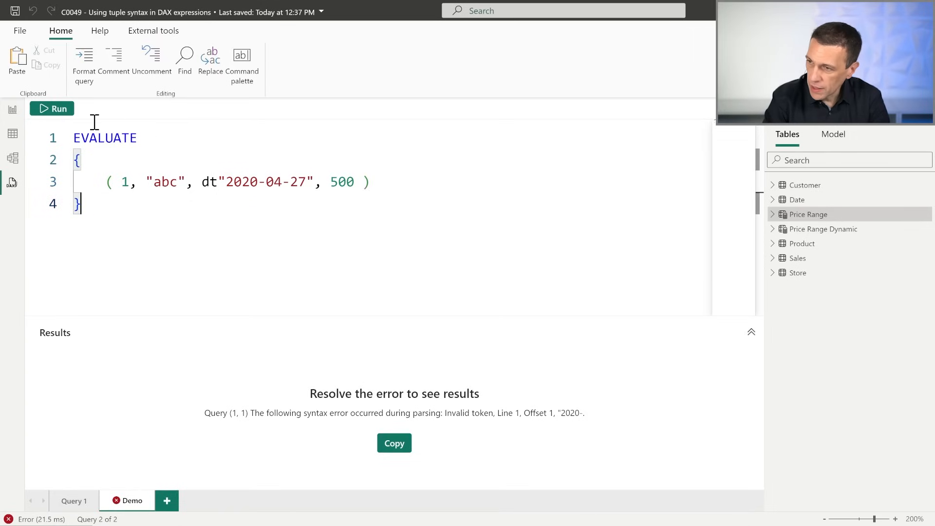
left_click(57, 110)
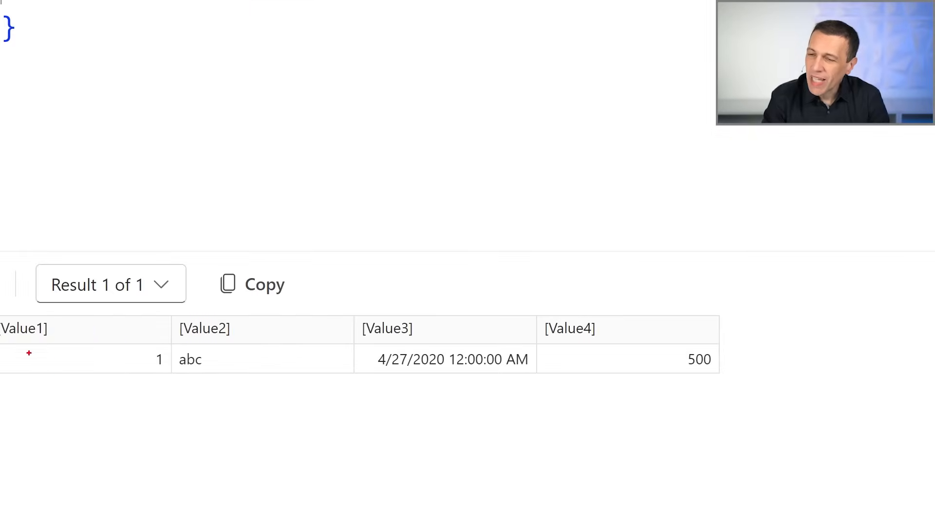
Step: Examine the one-row result, highlighting the whole row, the Value3 and Value2 cells, and the tuple in the query
mouse_move(4, 316)
left_mouse_down()
mouse_move(453, 382)
mouse_move(759, 394)
left_mouse_up()
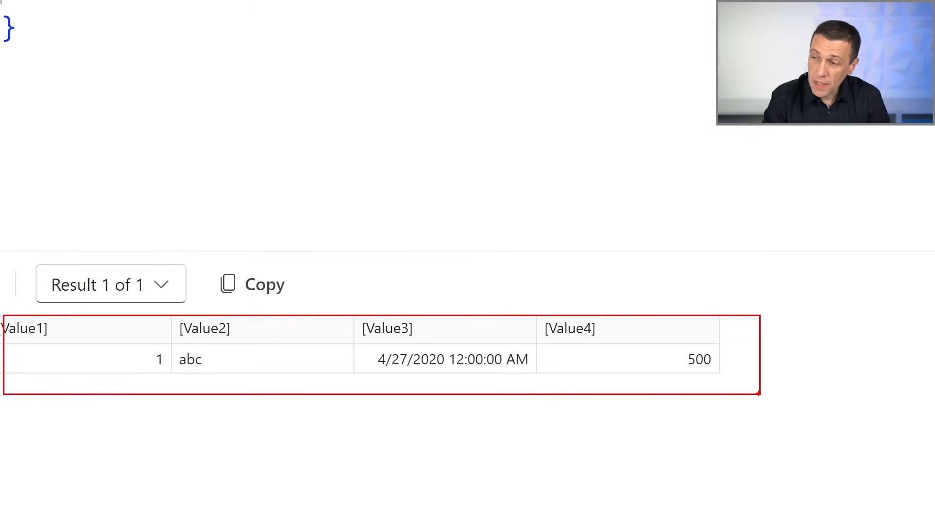
left_click_drag(352, 289, 536, 389)
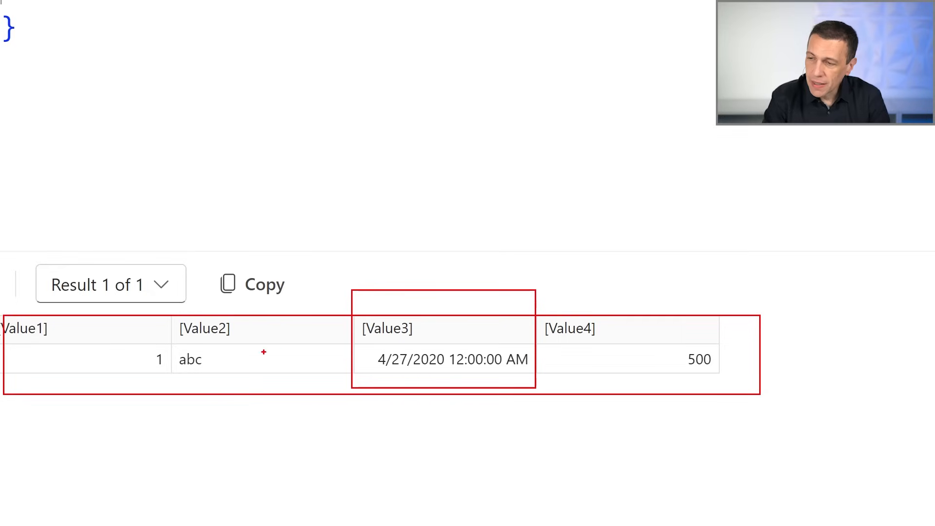
left_click_drag(157, 302, 242, 384)
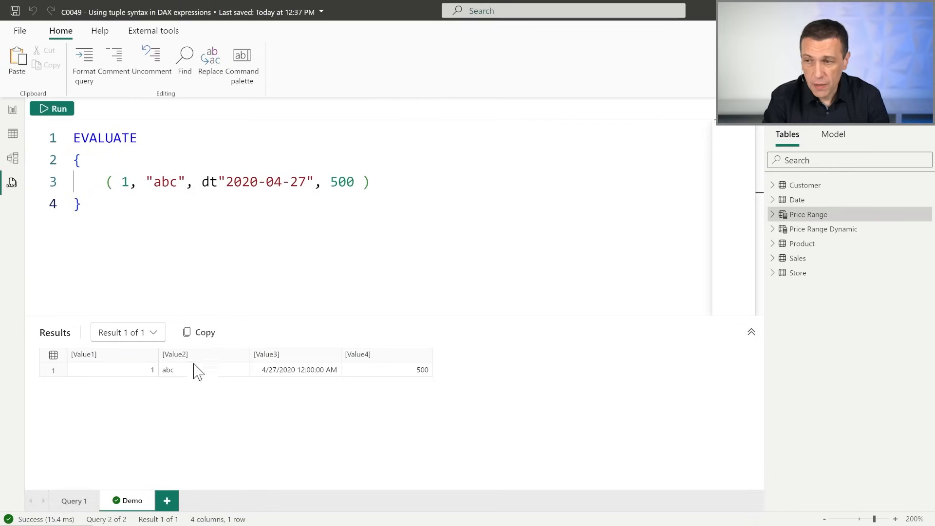
left_click_drag(105, 183, 378, 182)
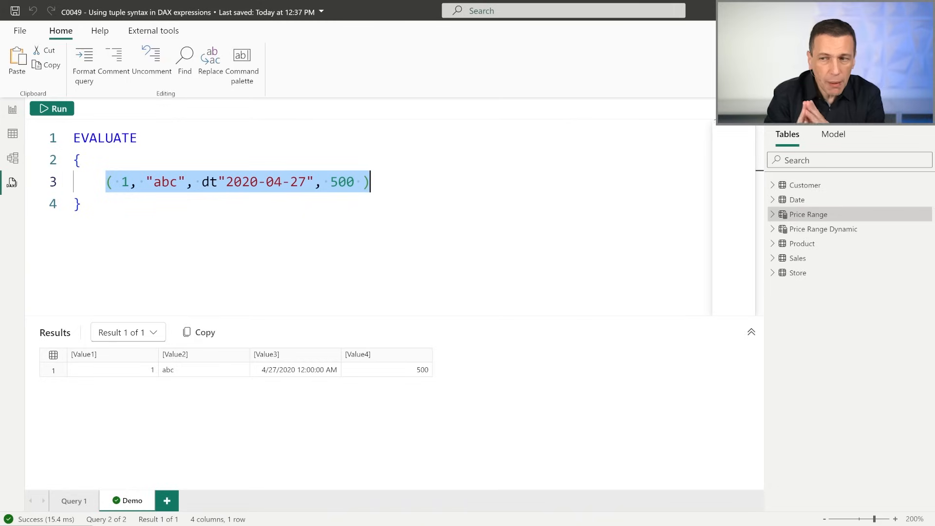
Step: Remove the opening and closing braces around the row tuple, leaving the tuple directly under EVALUATE
left_click(110, 161)
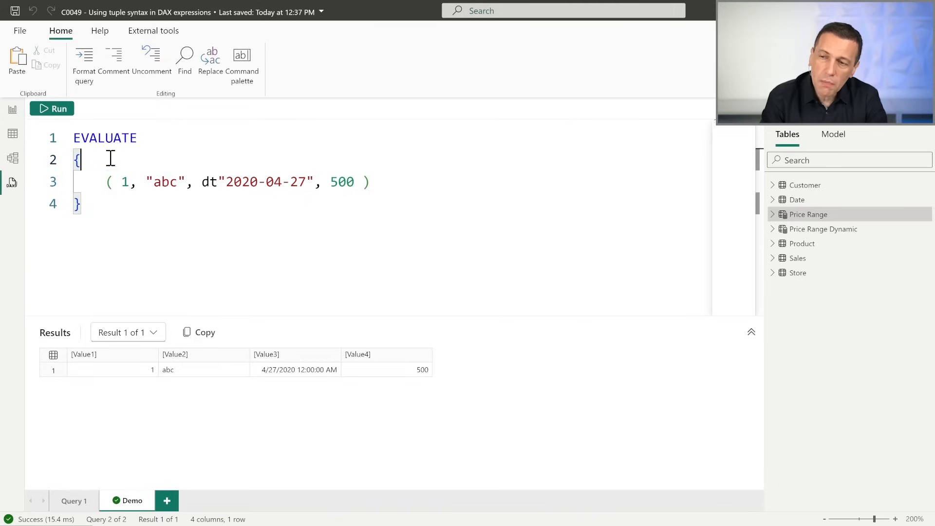
key("Home")
key("shift+Down")
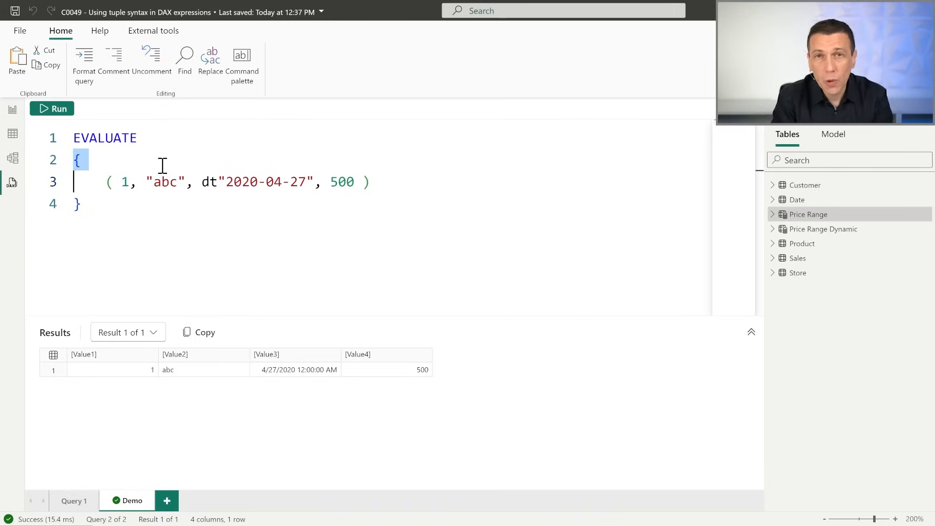
key("Delete")
key("Down")
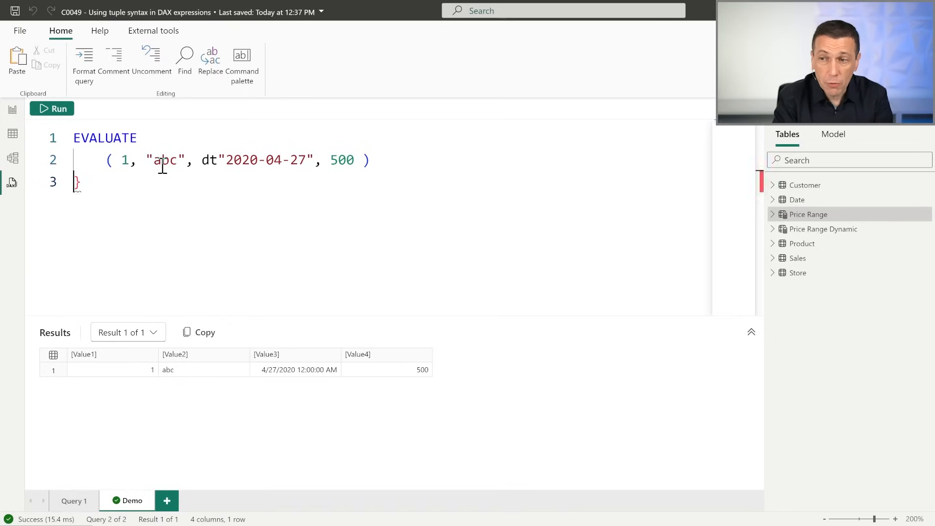
key("Delete")
key("Up")
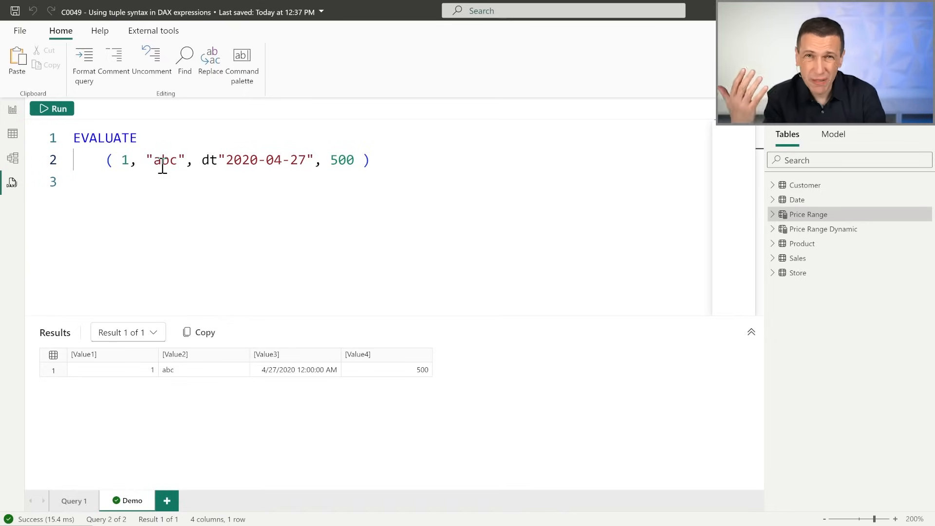
Step: Replace the tuple with a variable XY defined as (1, 20), return { XY }, and run the query
type("VAR     ")
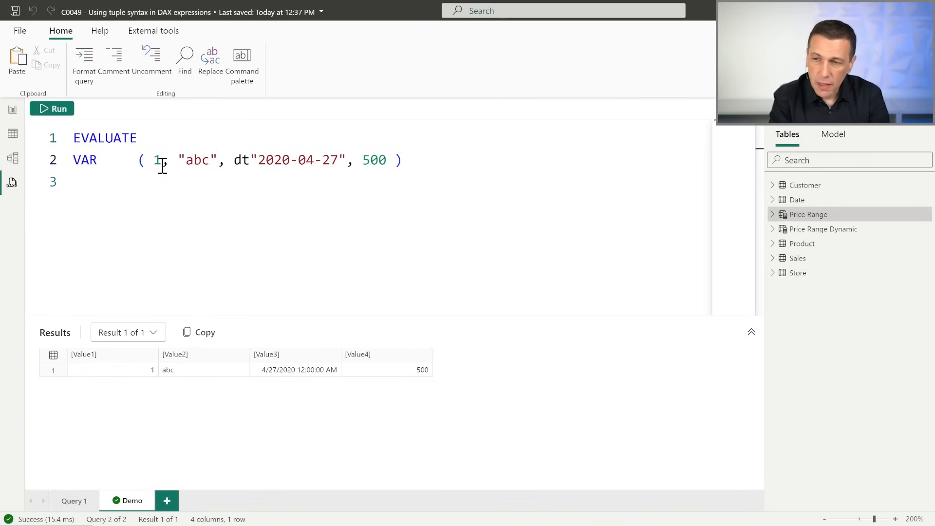
type("XY = ")
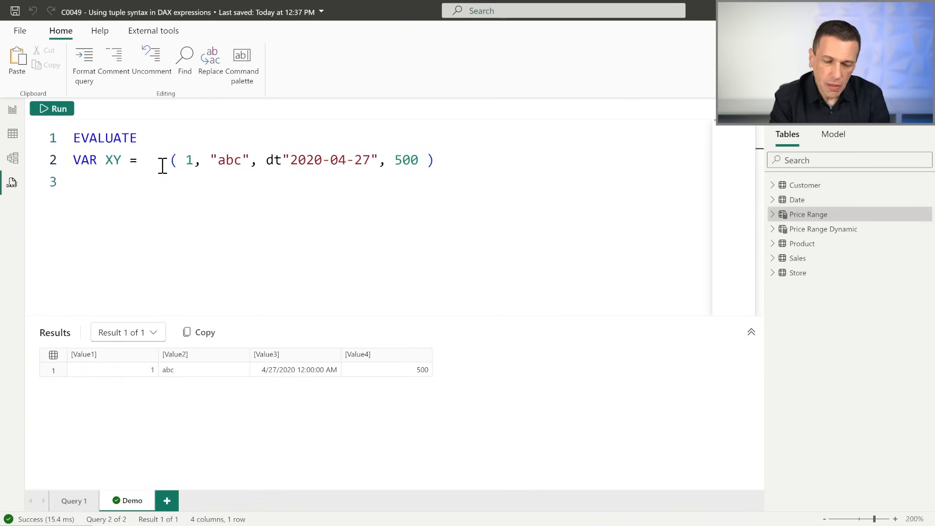
type("(1, 20")
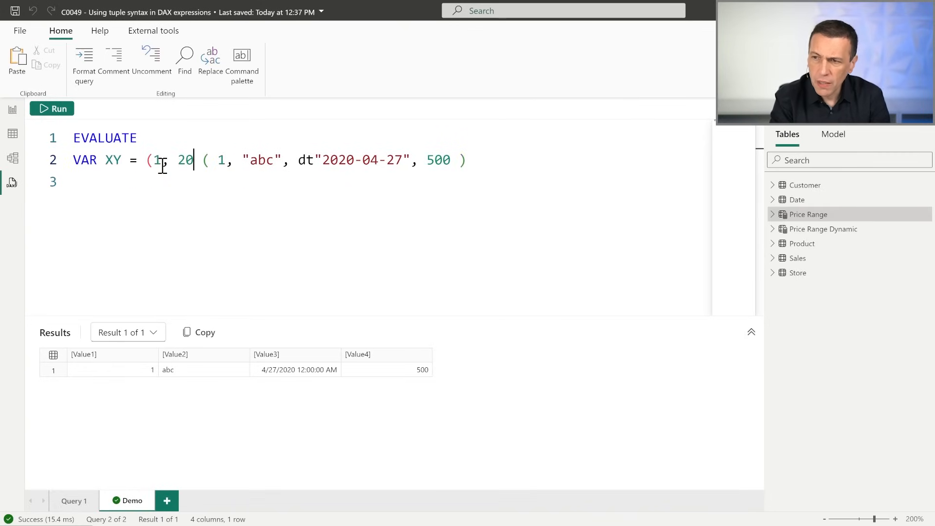
type(")")
key("shift+End")
key("Delete")
key("Return")
type("RE")
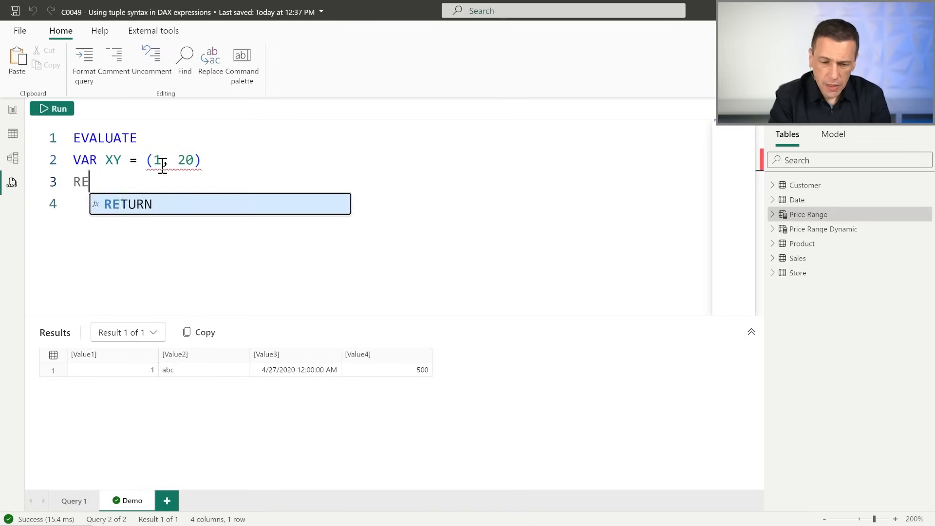
type("TURN { XY }")
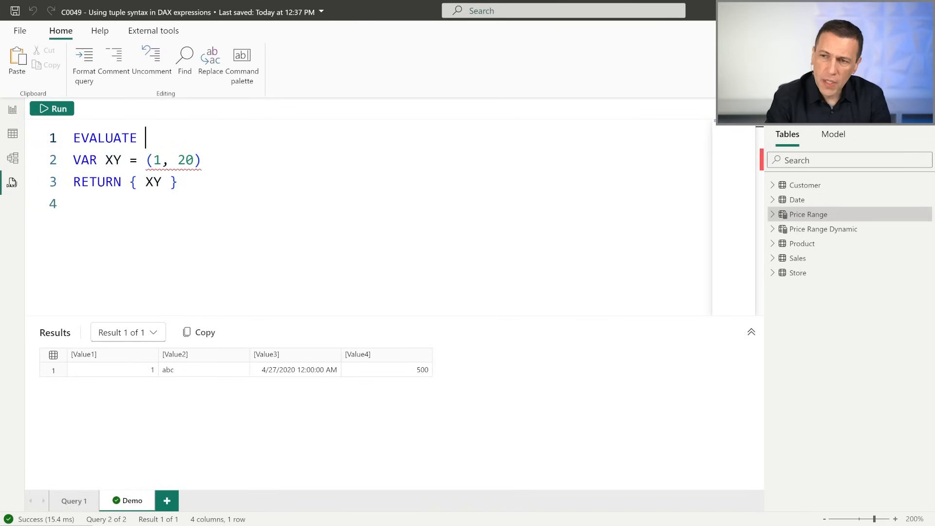
left_click(48, 111)
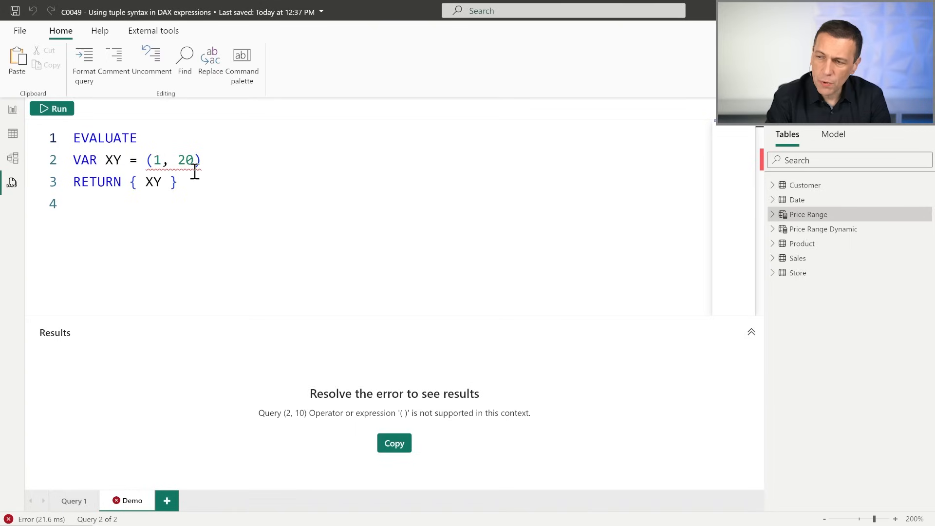
mouse_move(192, 166)
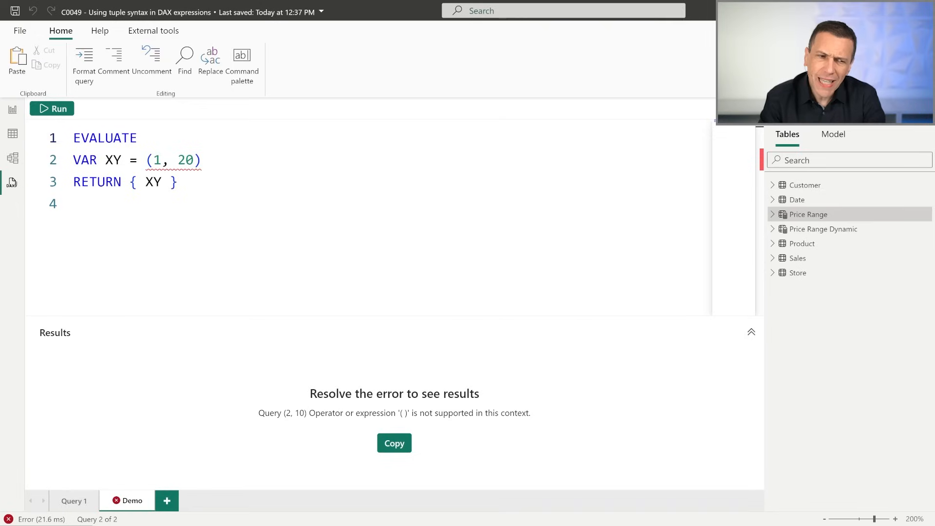
Step: Undo the Demo query edits back to the CALCULATETABLE query that filters Product by Color and Brand tuples
left_click_drag(226, 195, 21, 115)
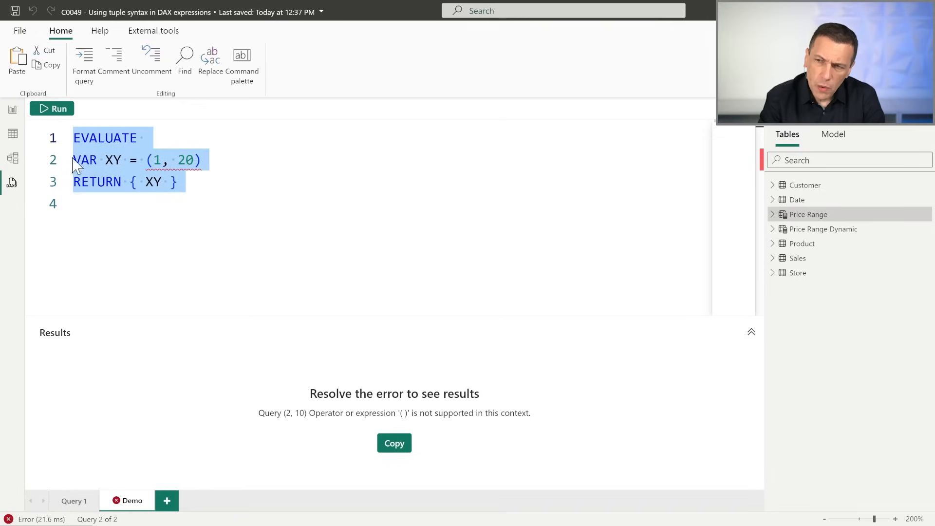
left_click_drag(212, 191, 45, 159)
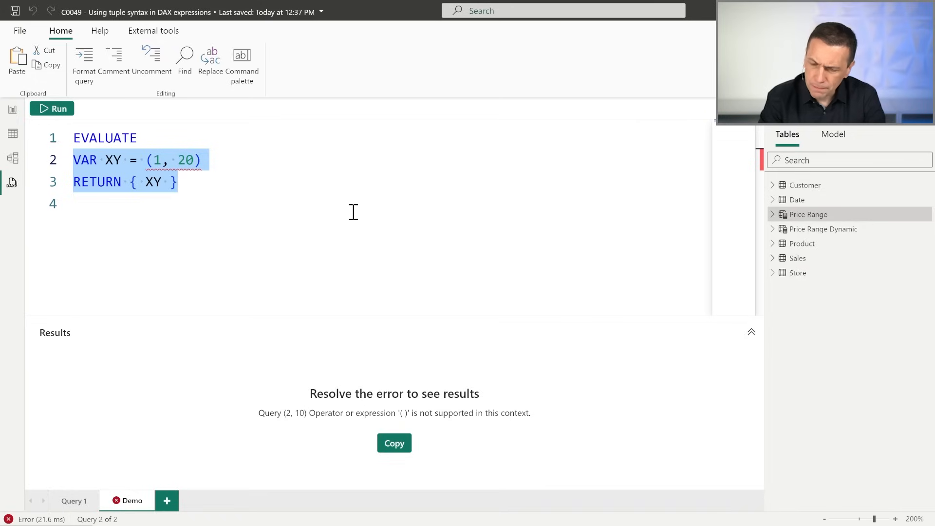
key("ctrl+z")
key("ctrl+z")
key("ctrl+z")
key("ctrl+z")
key("ctrl+z")
key("ctrl+z")
key("ctrl+z")
key("ctrl+z")
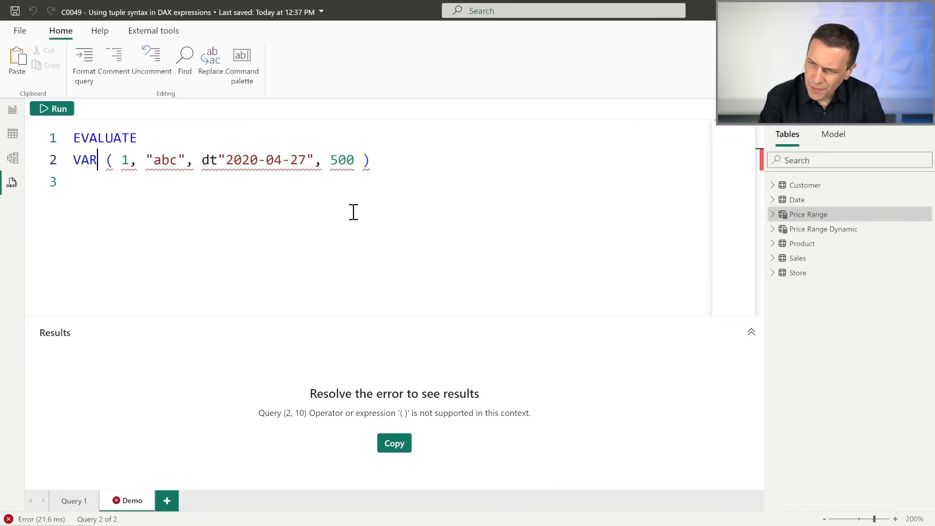
key("ctrl+z")
key("ctrl+z")
key("ctrl+z")
key("ctrl+z")
key("ctrl+z")
key("ctrl+z")
key("ctrl+z")
key("ctrl+z")
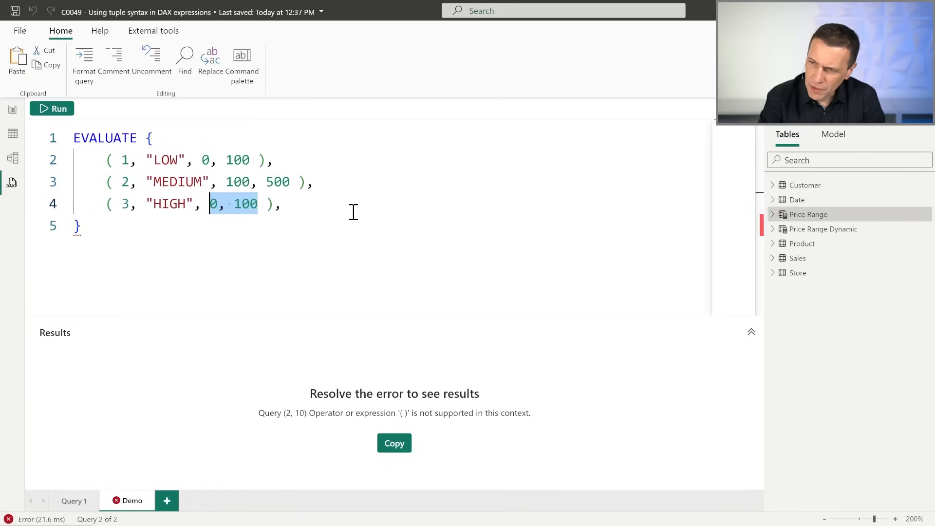
key("ctrl+z")
key("ctrl+z")
key("ctrl+z")
key("ctrl+z")
key("ctrl+z")
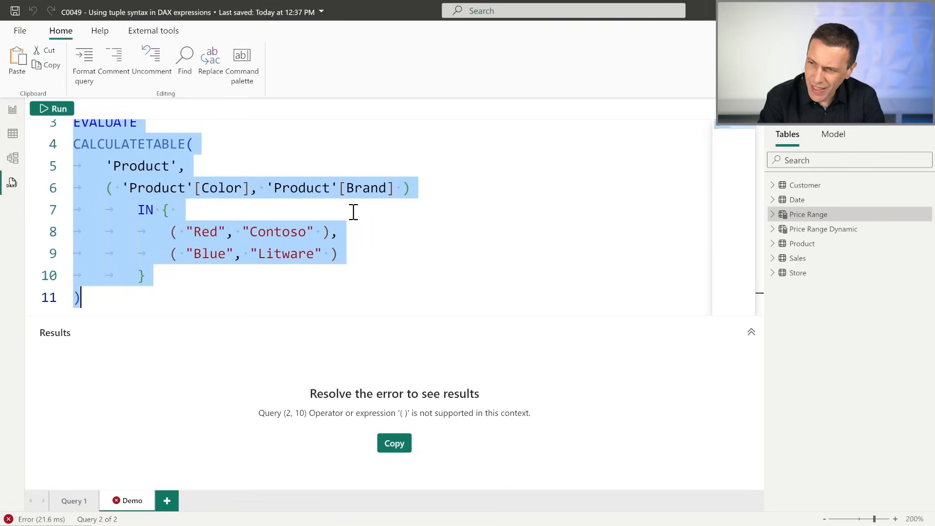
Step: Highlight the ( 'Product'[Color], 'Product'[Brand] ) column tuple and the table constructor after IN
left_click(345, 148)
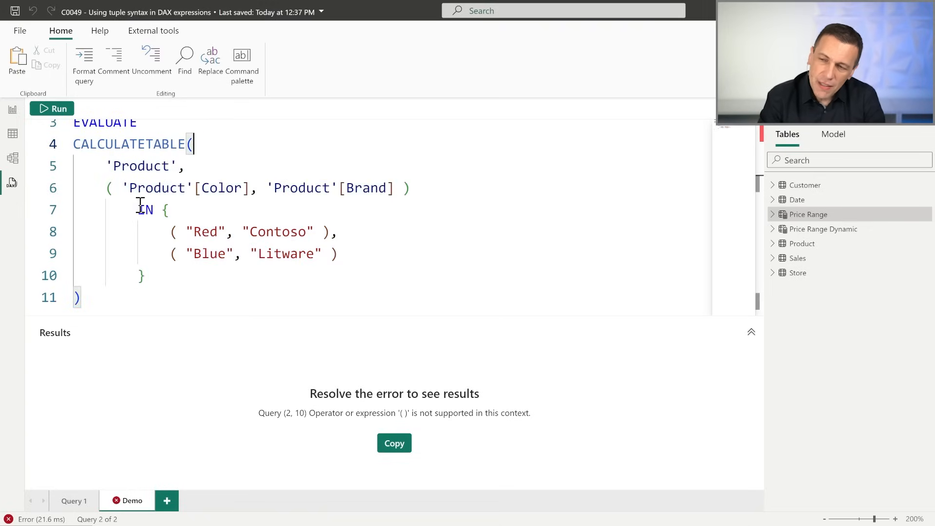
left_click_drag(106, 188, 456, 183)
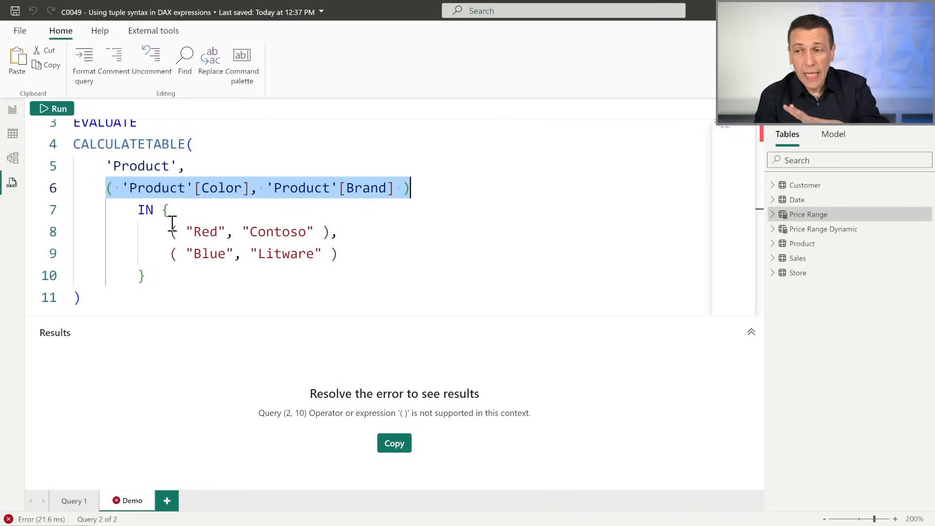
left_click_drag(162, 213, 167, 284)
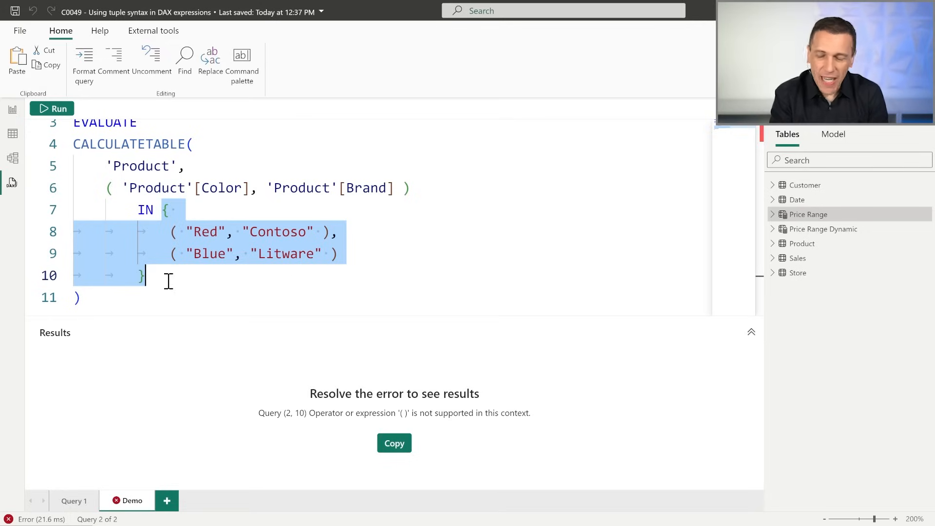
Step: Switch to the report's Holidays Sales page, select the country matrix and dismiss the pending query changes notice
left_click(12, 109)
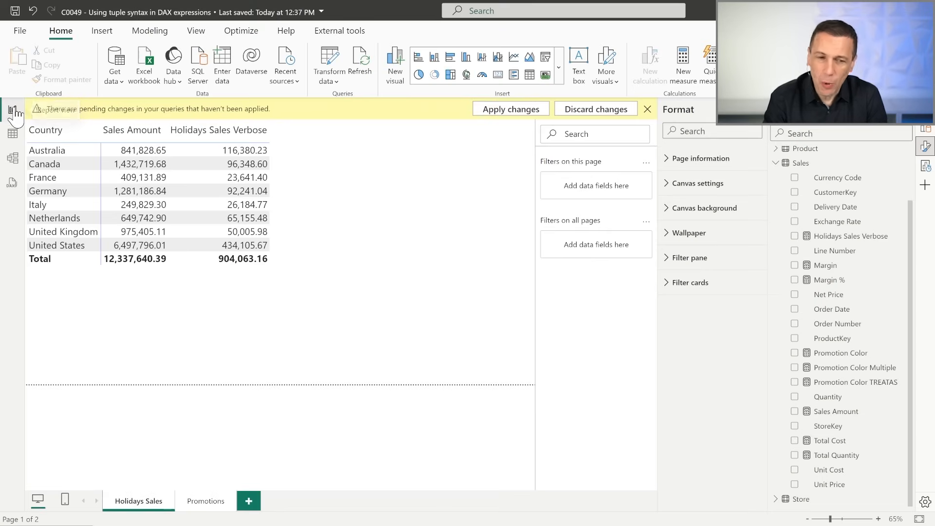
left_click(377, 292)
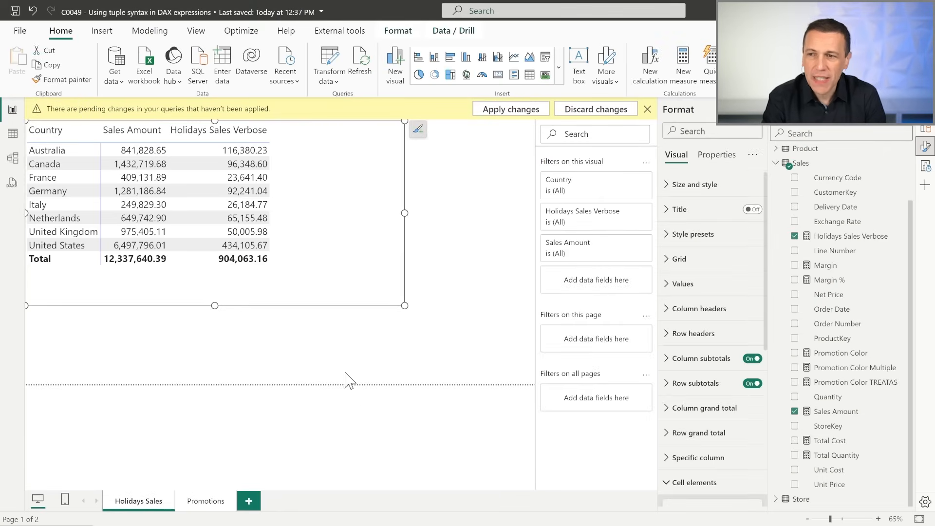
left_click(647, 109)
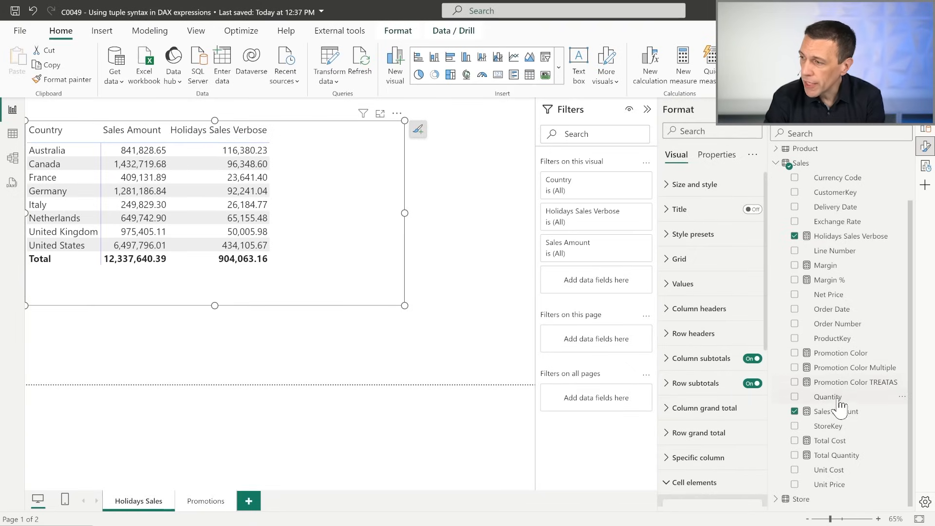
Step: Open the formula of the Holidays Sales Verbose measure in the Sales table and enlarge its text
left_click(847, 221)
left_click(849, 236)
scroll(336, 139, "up", 3, "ctrl")
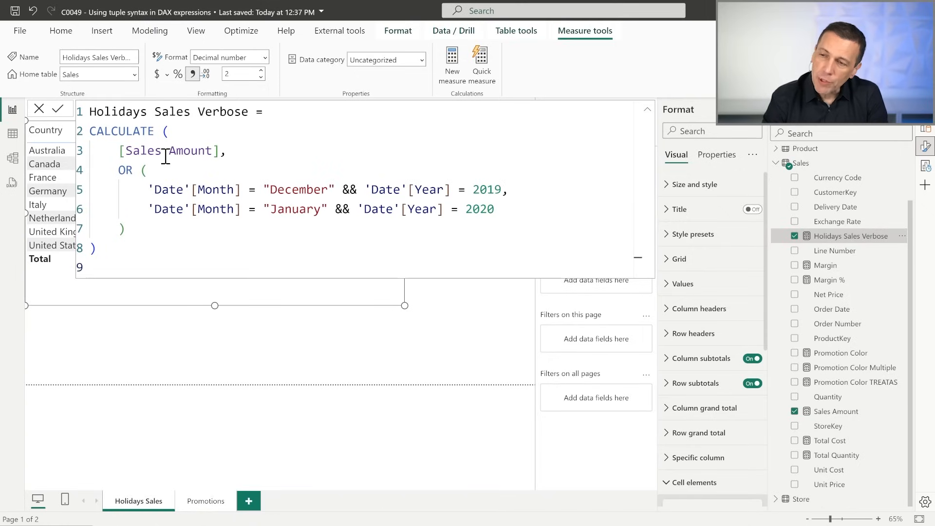
Step: Highlight [Sales Amount] and the December 2019 and January 2020 conditions inside OR in the Holidays Sales Verbose formula, then close it
left_click_drag(119, 150, 219, 148)
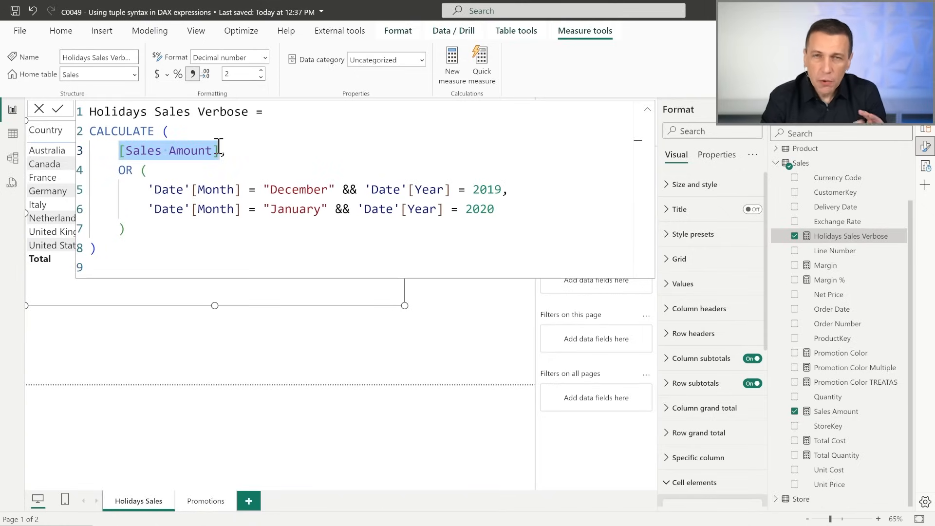
left_click_drag(269, 189, 314, 194)
double_click(484, 190)
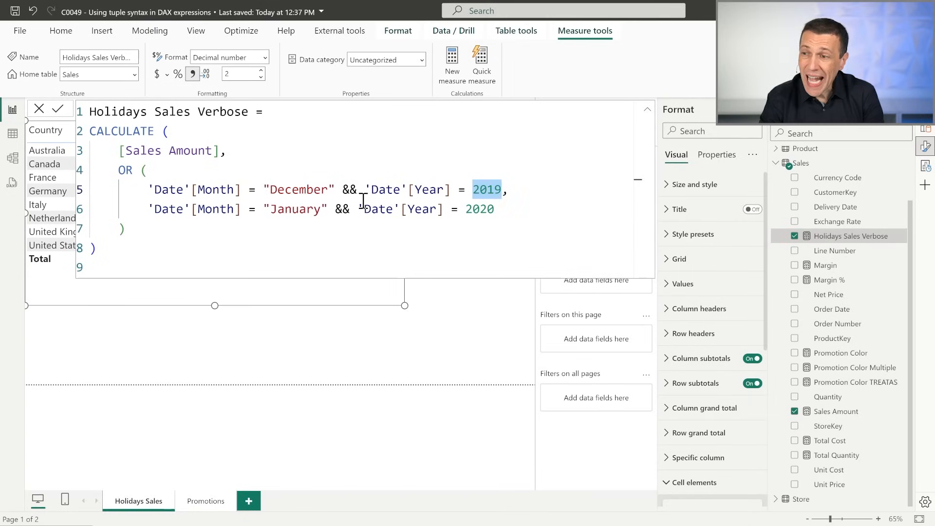
left_click(303, 210)
double_click(303, 210)
double_click(480, 209)
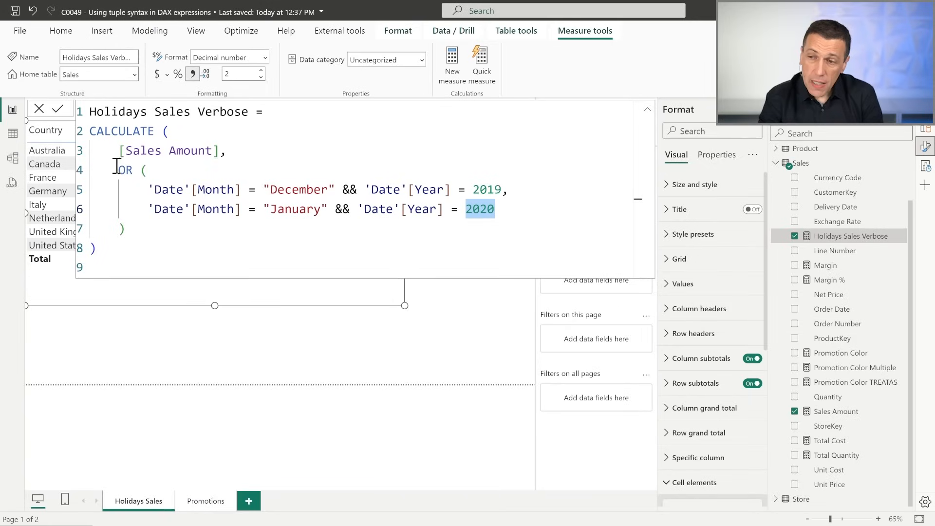
left_click_drag(112, 170, 501, 190)
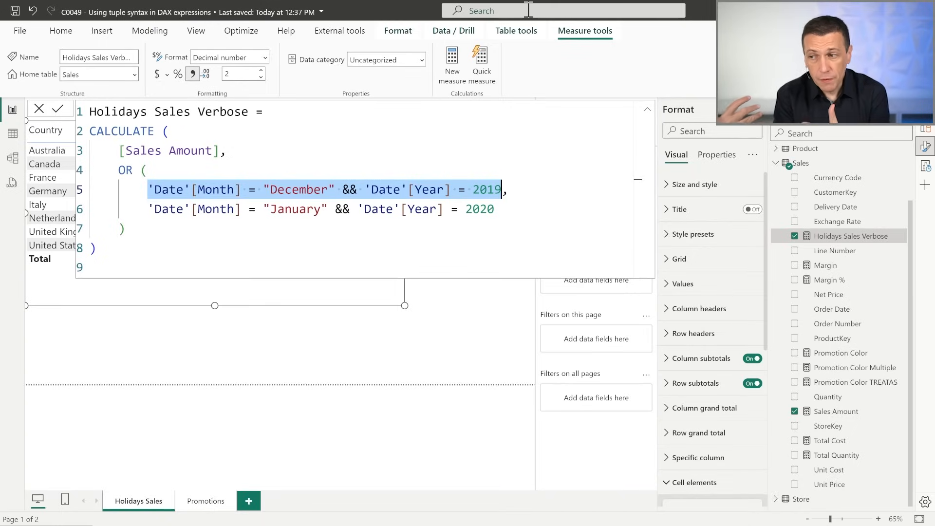
key("Escape")
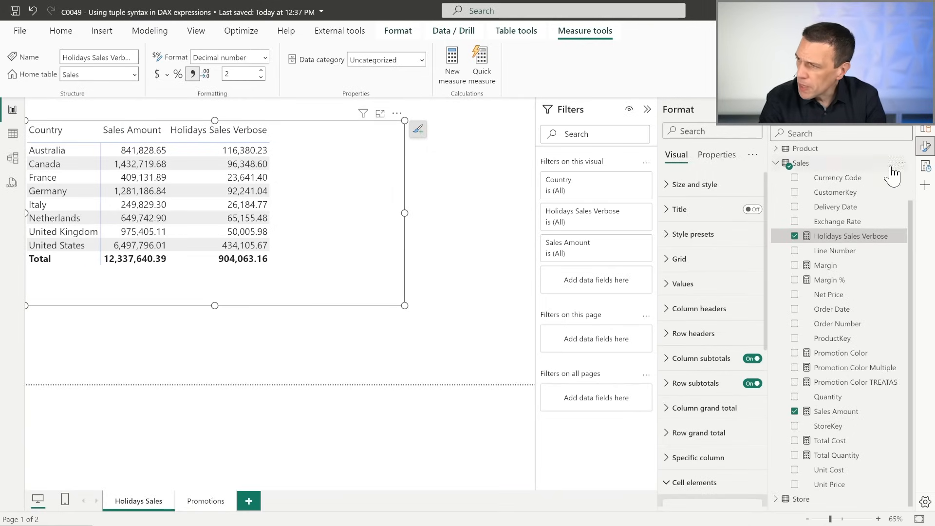
Step: Copy the whole Holidays Sales Verbose formula into a new measure in the Sales table
left_click(842, 236)
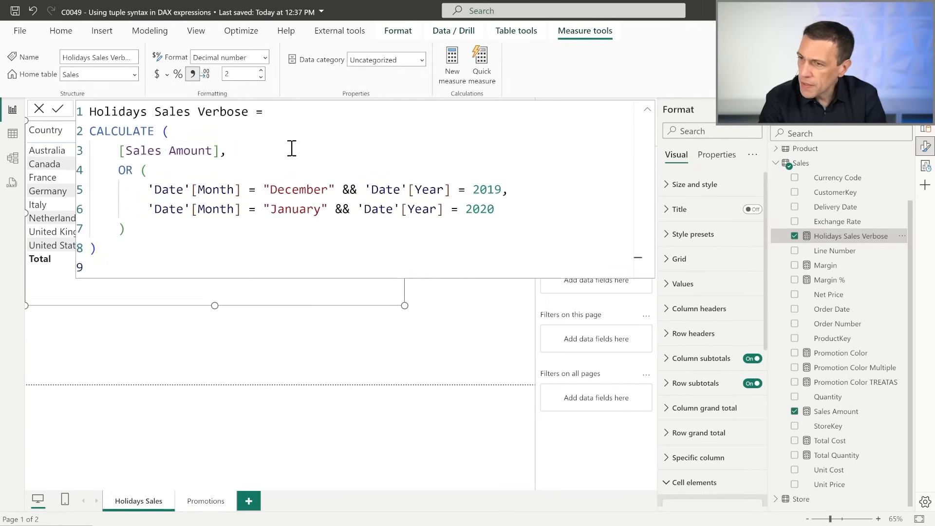
key("ctrl+a")
key("ctrl+c")
right_click(802, 181)
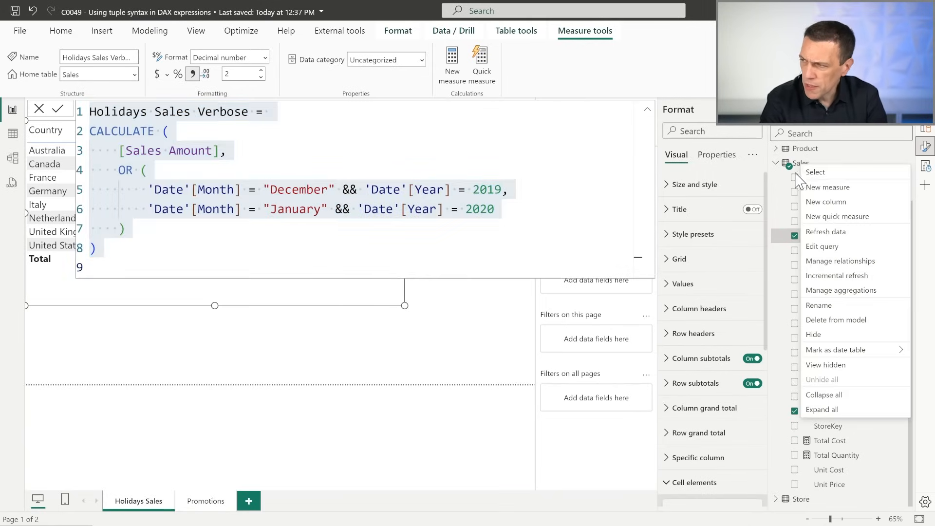
key("Escape")
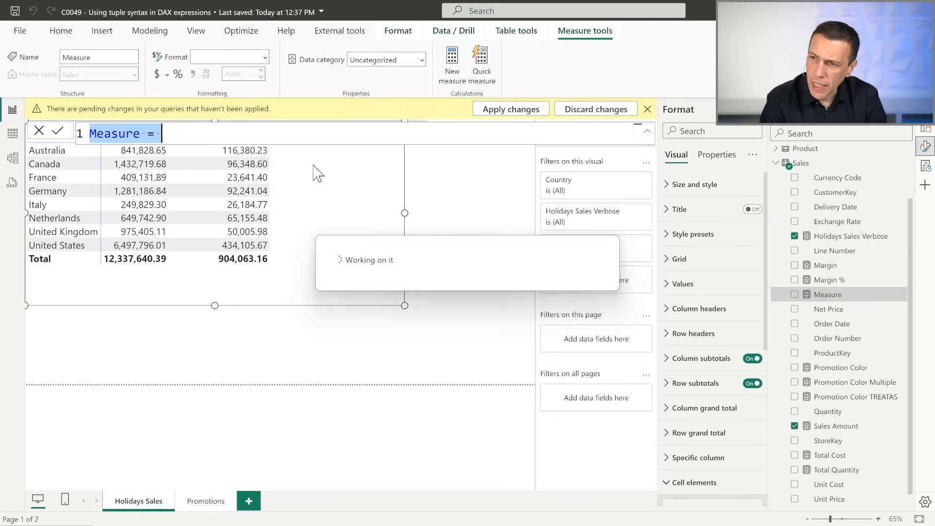
key("ctrl+v")
Step: Rename the new measure Holidays Sales IN in its formula, commit it and dismiss the pending query changes notice
double_click(236, 134)
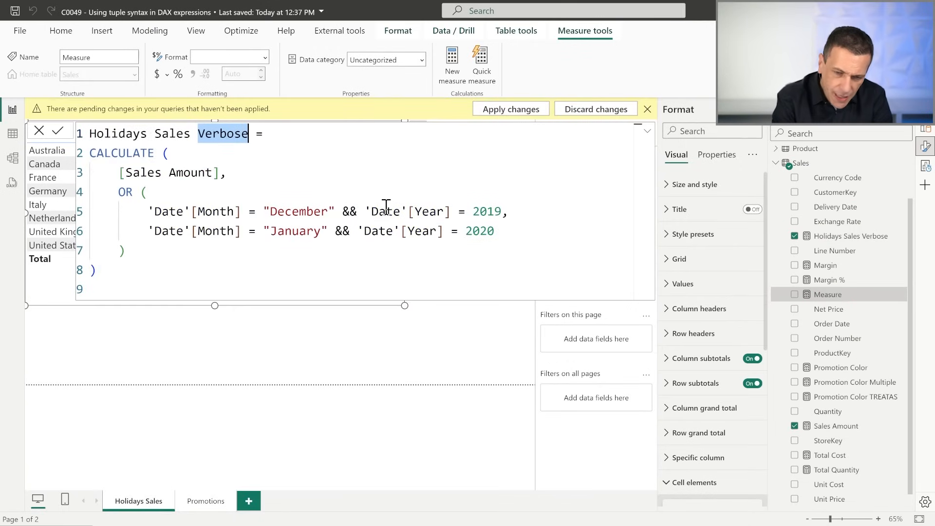
type("IN")
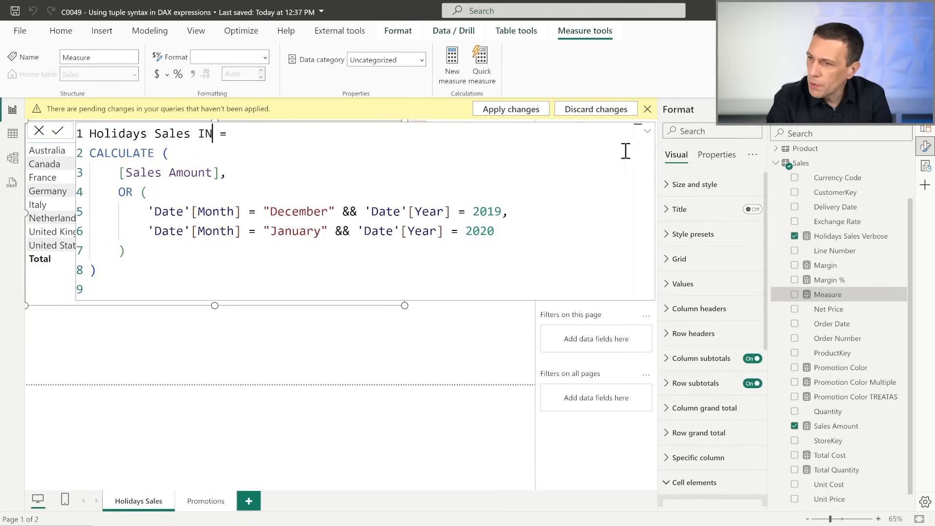
left_click(648, 109)
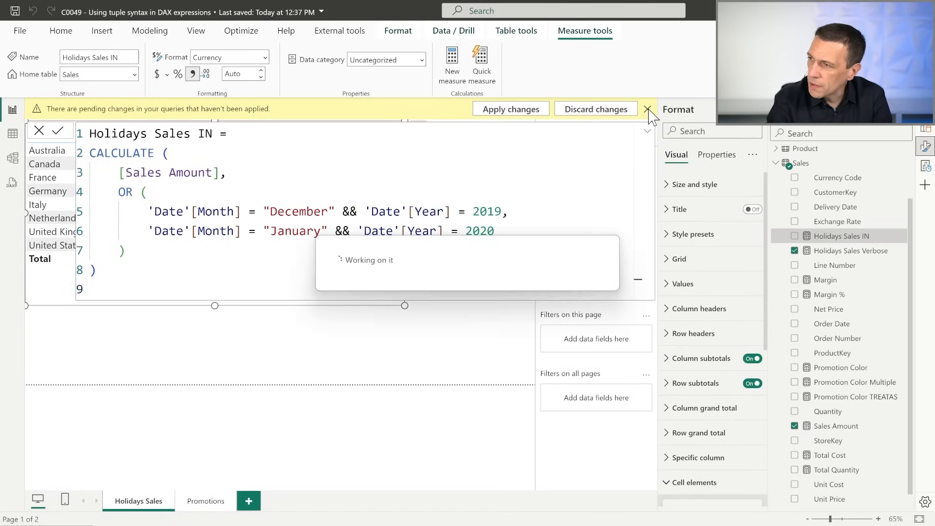
left_click(649, 110)
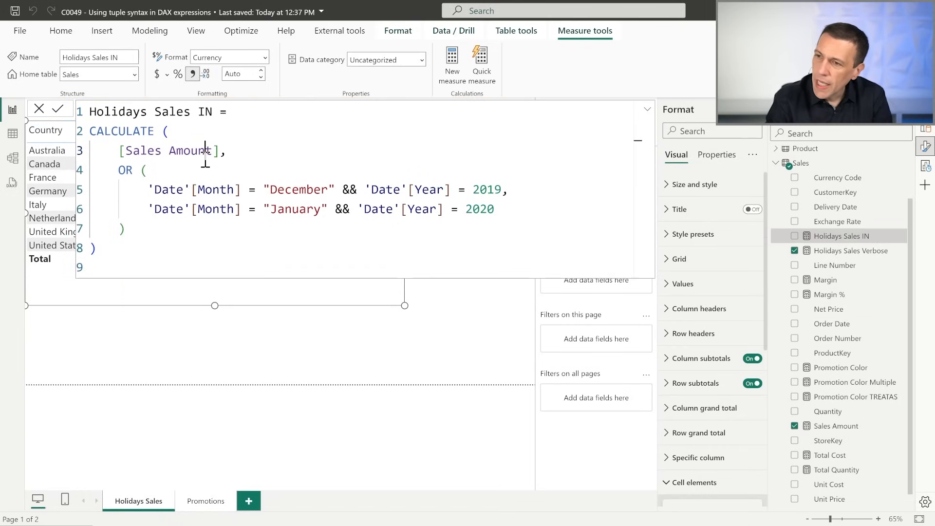
Step: Copy the 'Date'[Month] reference onto a new line between [Sales Amount] and the OR condition in Holidays Sales IN
double_click(191, 151)
left_click_drag(120, 170, 151, 171)
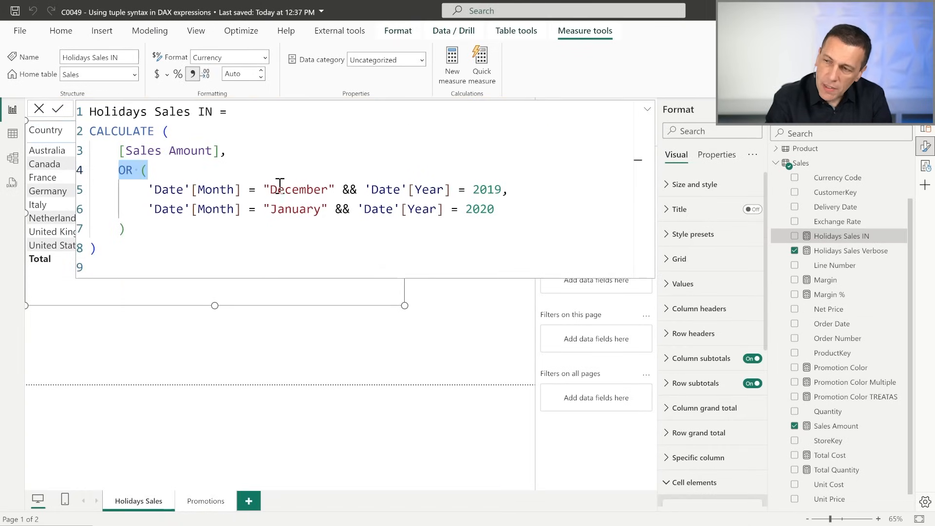
left_click_drag(242, 190, 147, 189)
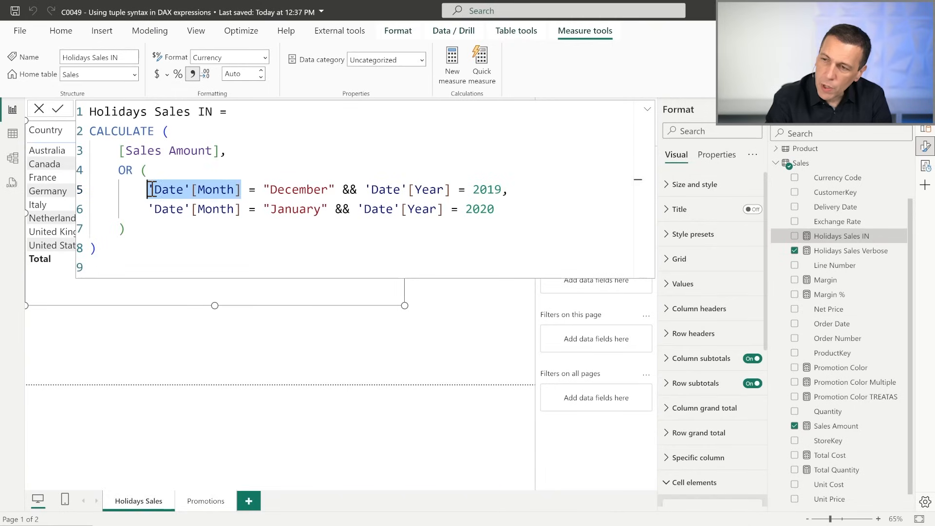
key("ctrl+c")
left_click(240, 153)
key("Return")
key("ctrl+v")
key("Home")
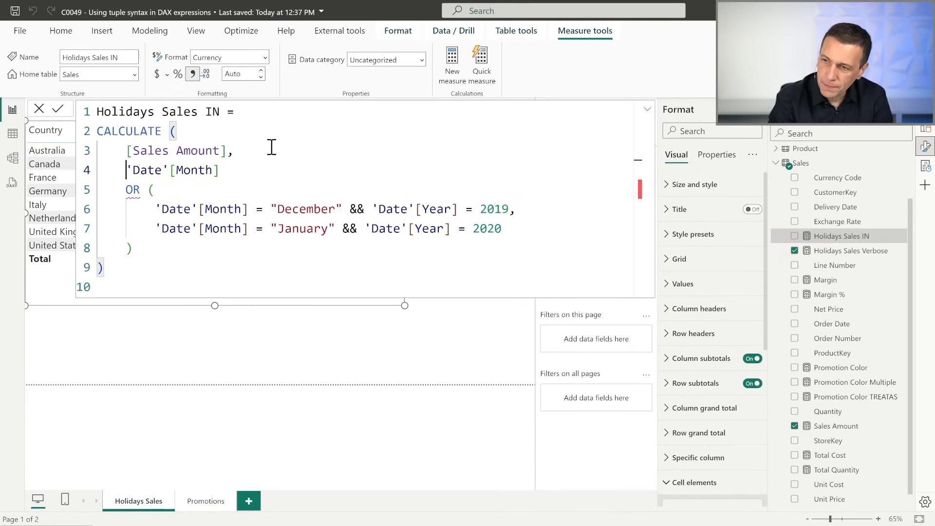
Step: Complete the new line as the column tuple ( 'Date'[Month], 'Date'[Year] )
type("(")
key("End")
type(",")
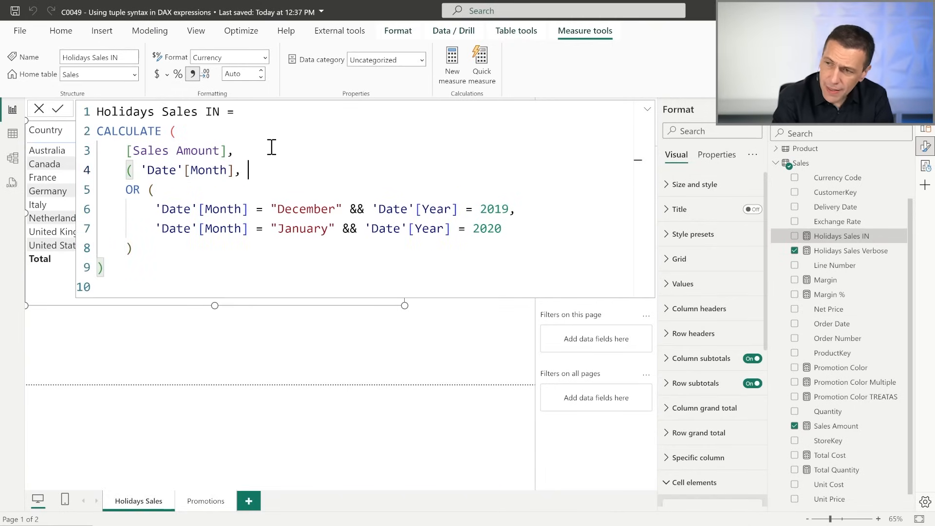
type(" 'Date'[")
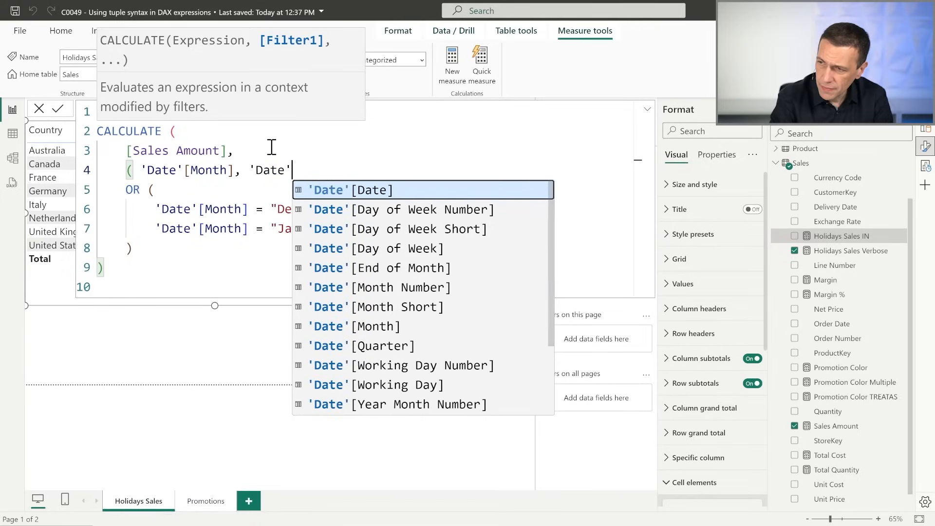
type("Ye")
key("Tab")
type(")")
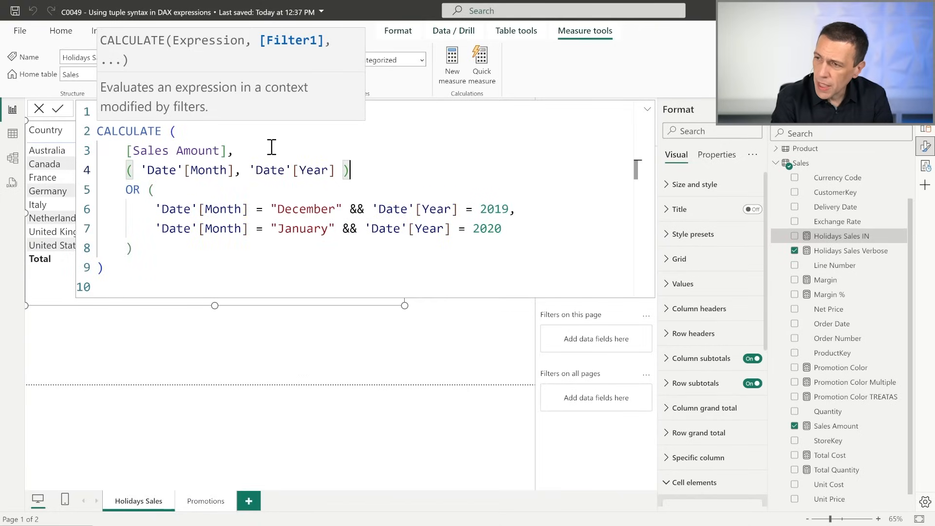
Step: Add an indented IN operator with an empty pair of curly braces on separate lines below the column tuple
key("shift+Return")
key("Tab")
type("IN {")
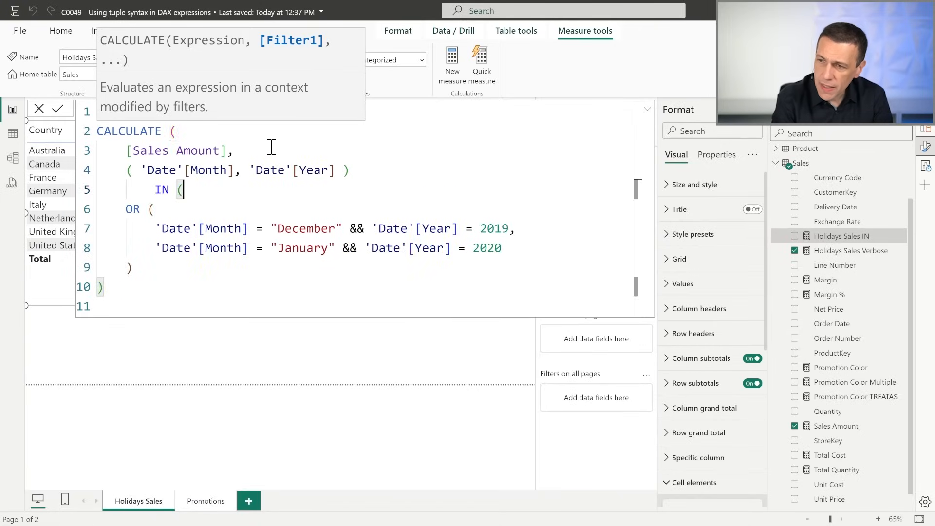
key("shift+Return")
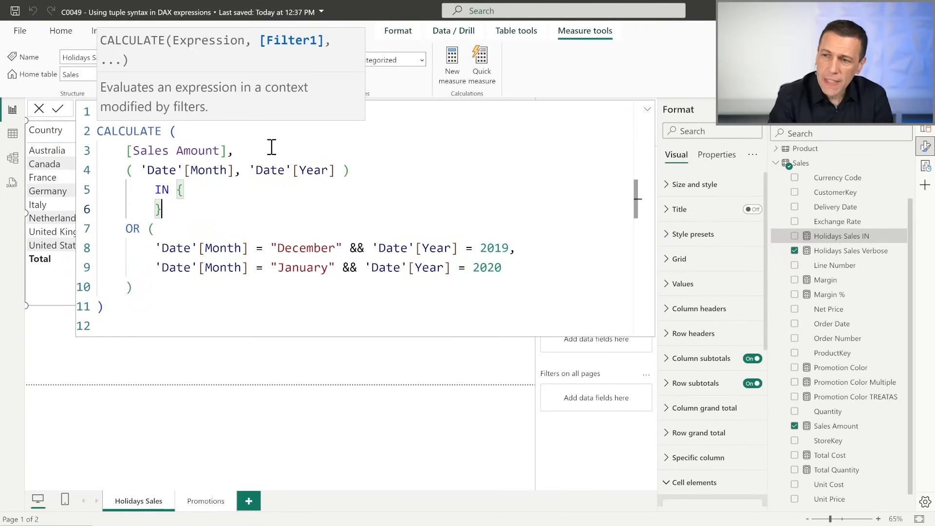
key("shift+Return")
type("}")
key("Up")
Step: Turn the December condition into the first row tuple ( "December", 2019 ), removing the OR opening and both column comparisons
type("(")
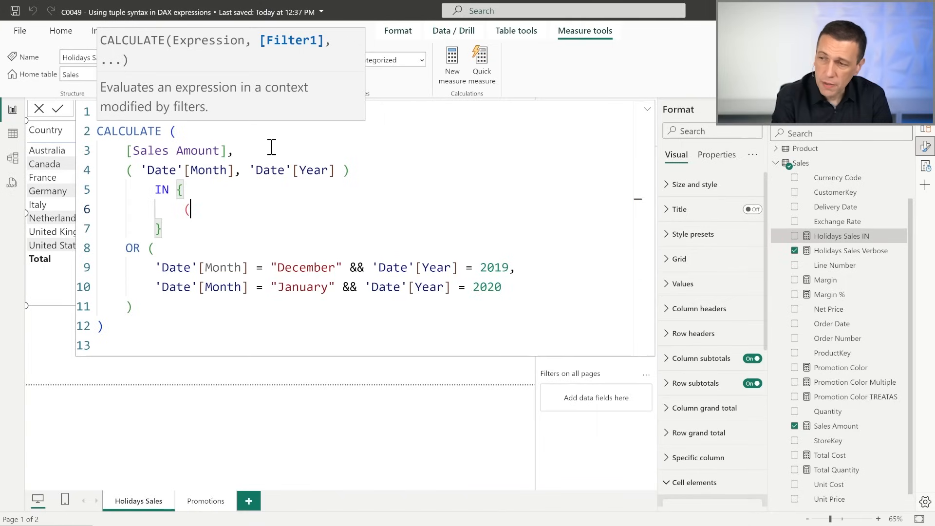
left_click(268, 269, "shift")
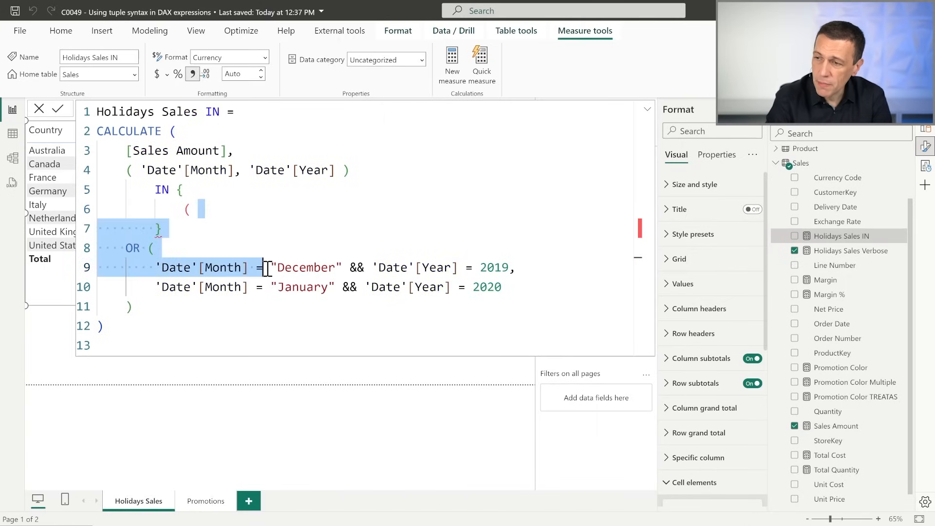
key("BackSpace")
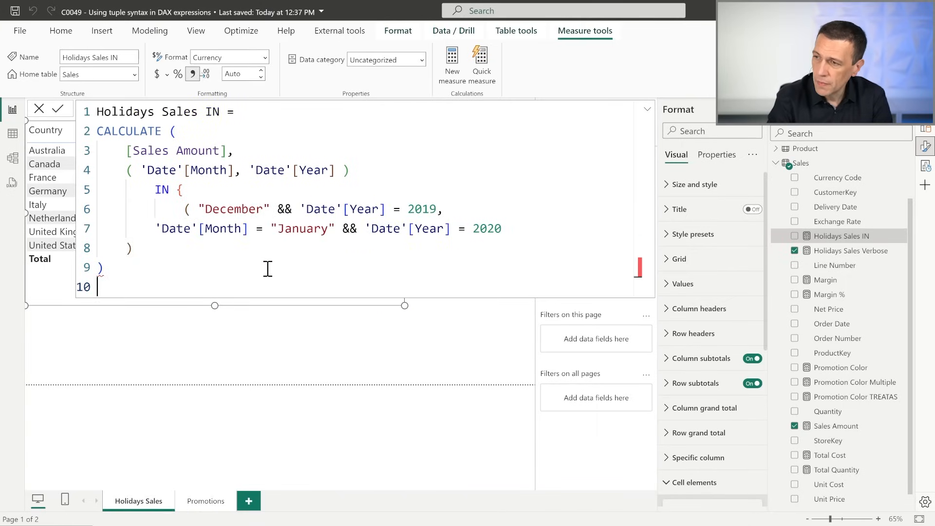
left_click_drag(271, 209, 404, 213)
type(",")
key("ctrl+Right")
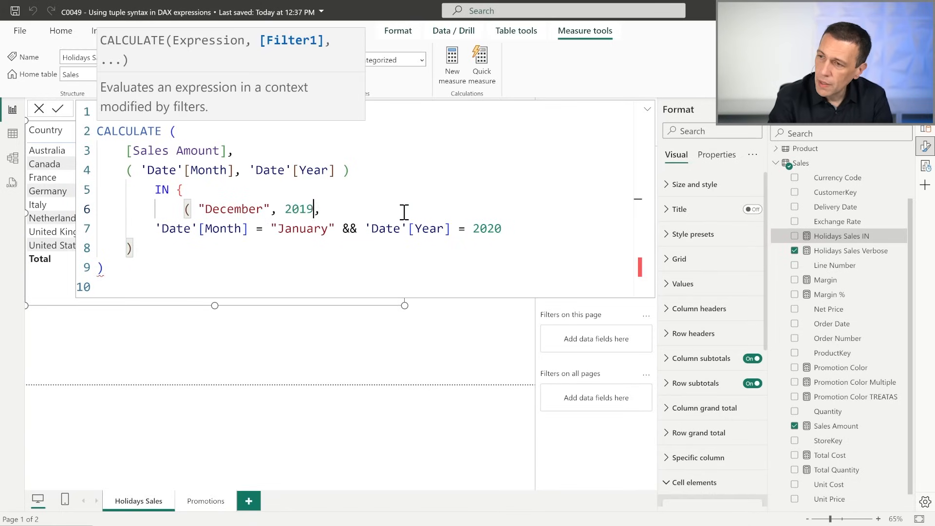
type(")")
Step: Remove the 'Date'[Month] = comparison before "January" and indent that line to align with the December row
key("Down")
key("Home")
key("ctrl+shift+Right")
key("ctrl+shift+Right")
key("ctrl+shift+Right")
key("ctrl+shift+Right")
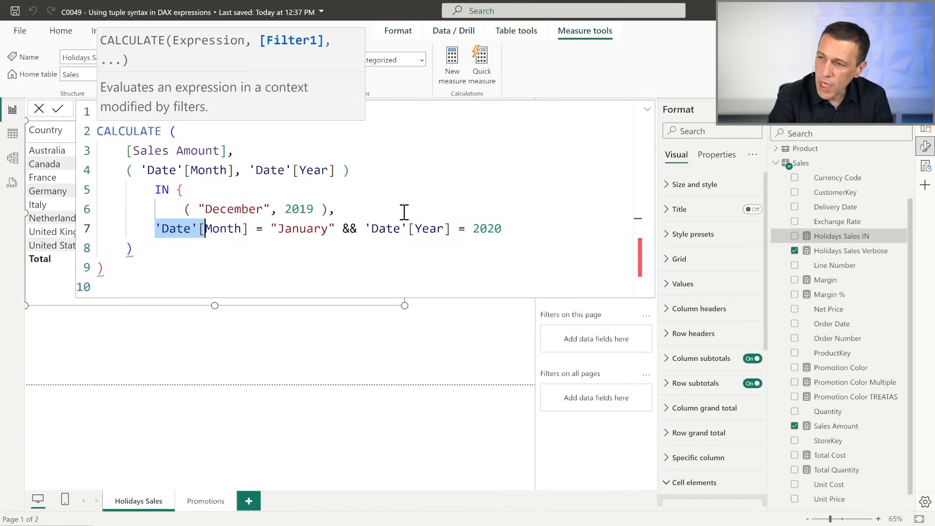
key("BackSpace")
key("Tab")
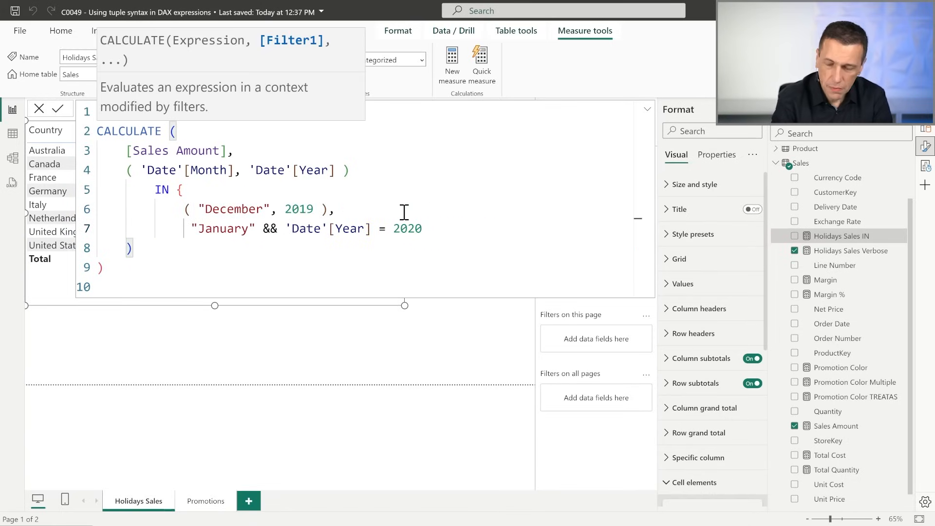
Step: Add an opening parenthesis before "January" and delete && 'Date'[Year] = from that row
type("(")
key("Right")
key("Right")
key("ctrl+shift+Right")
key("ctrl+shift+Right")
key("ctrl+shift+Right")
key("ctrl+shift+Right")
key("ctrl+shift+Right")
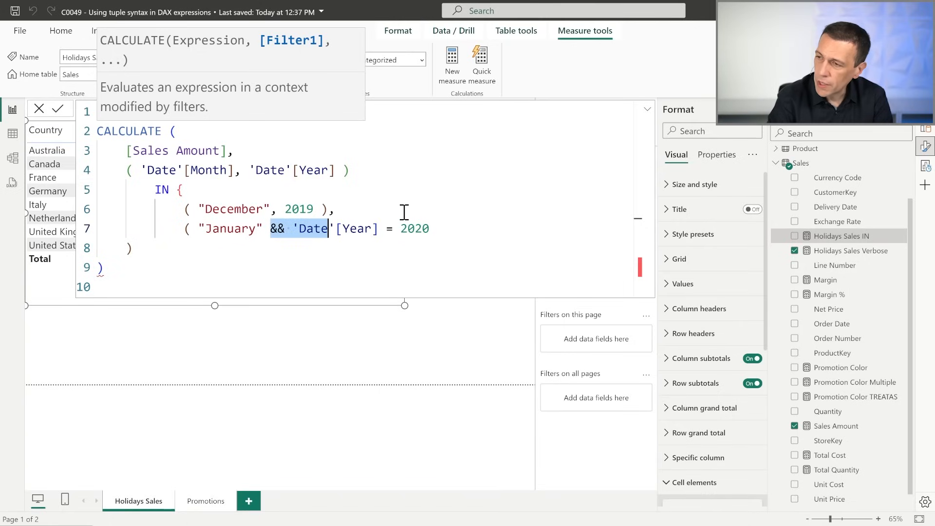
key("shift+Right")
key("BackSpace")
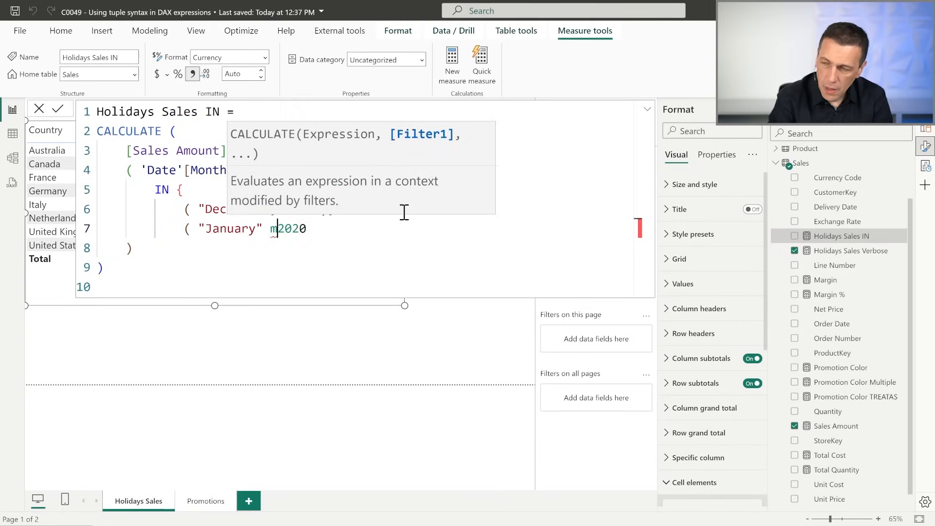
Step: Separate "January" and 2020 with a comma and close the row as ( "January", 2020 )
type(",")
key("Left")
key("Left")
key("BackSpace")
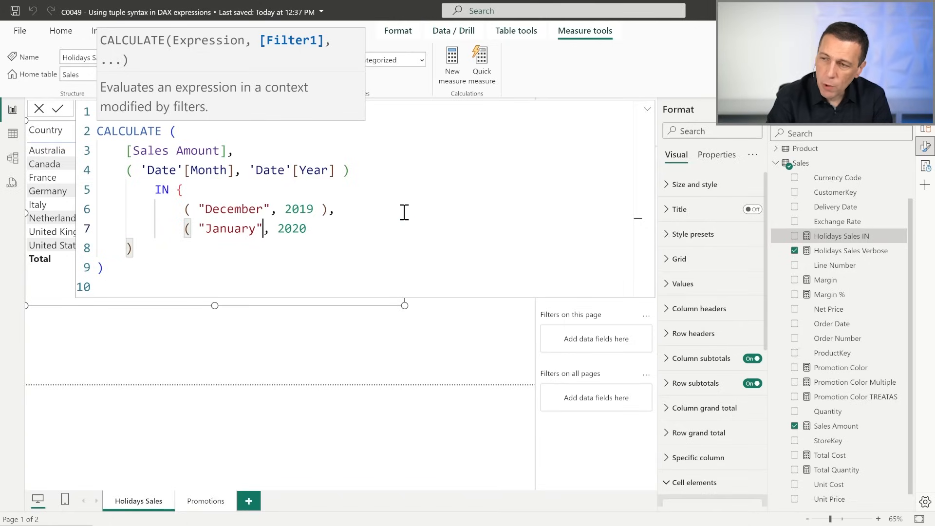
key("End")
key("Escape")
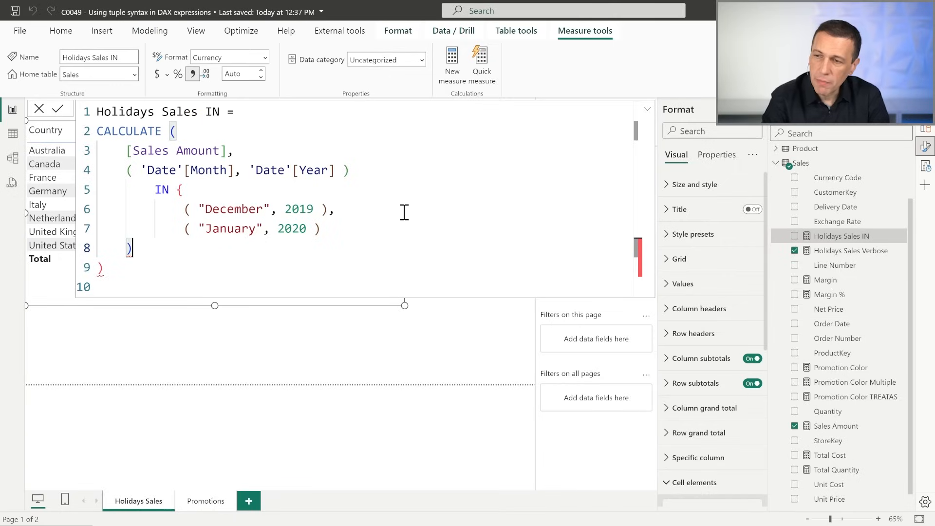
Step: Close the table constructor with a curly brace on its own line and delete the leftover closing parenthesis of OR
key("Return")
type("}")
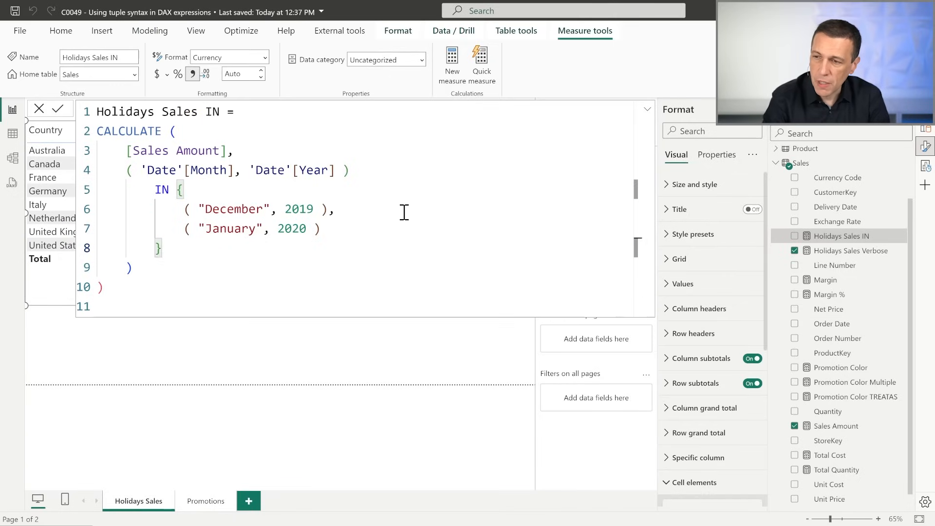
key("Down")
key("BackSpace")
key("BackSpace")
key("BackSpace")
key("Down")
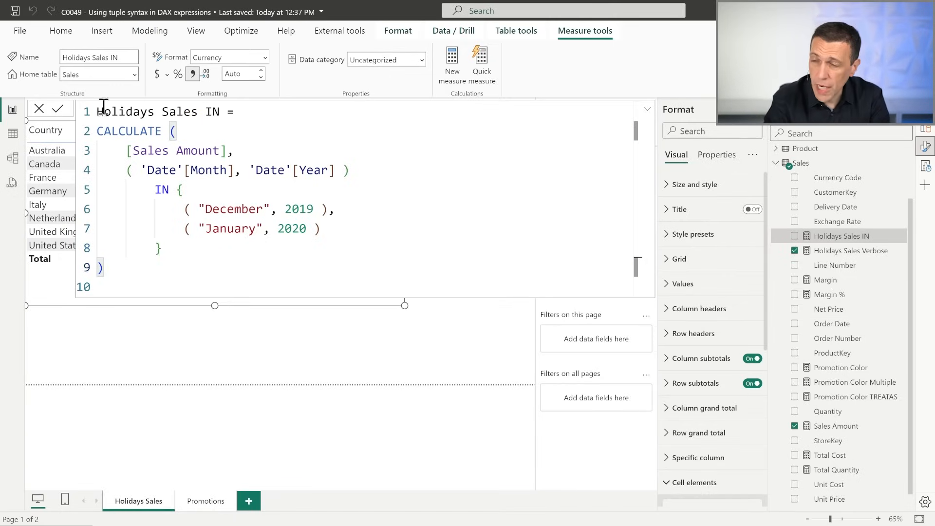
Step: Commit the Holidays Sales IN formula and set the measure's format to Decimal number
left_click(58, 109)
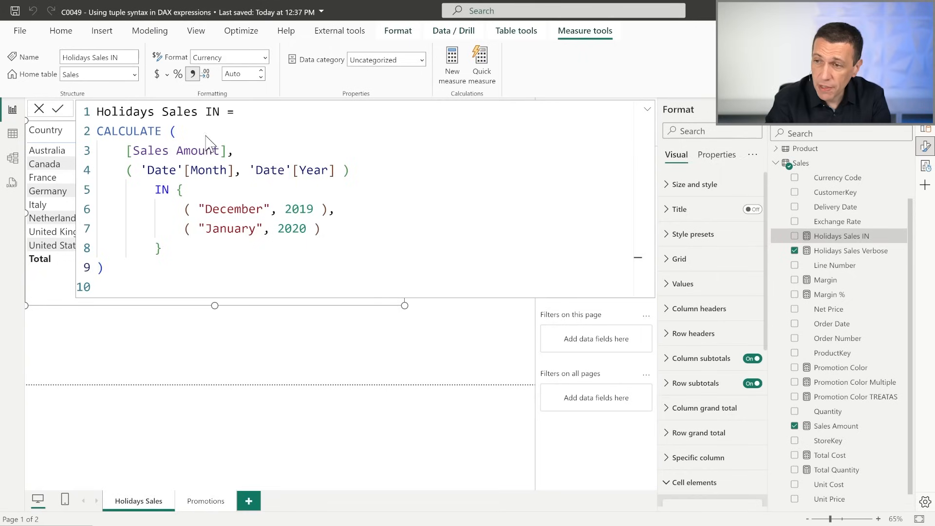
left_click(265, 58)
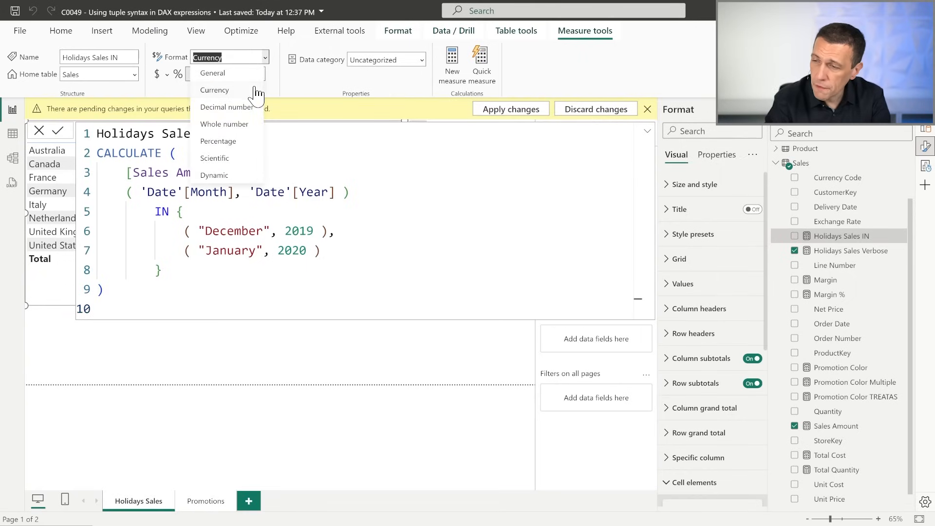
left_click(246, 107)
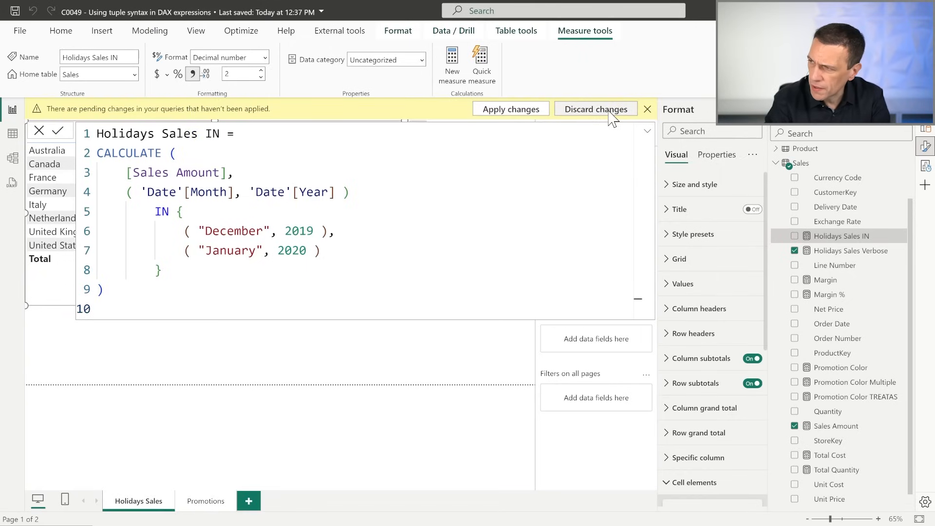
Step: Try to discard the pending query changes to Table, and dismiss the pending-changes notification
left_click(610, 111)
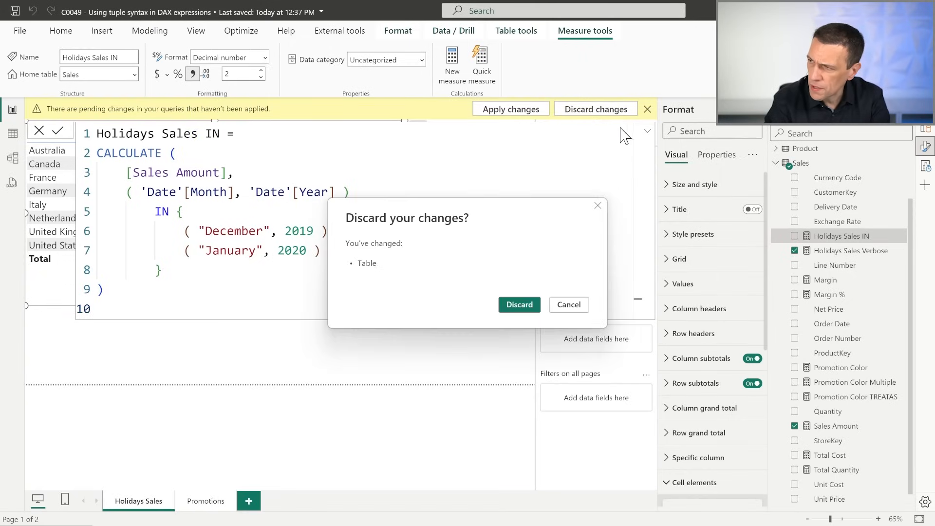
left_click(528, 307)
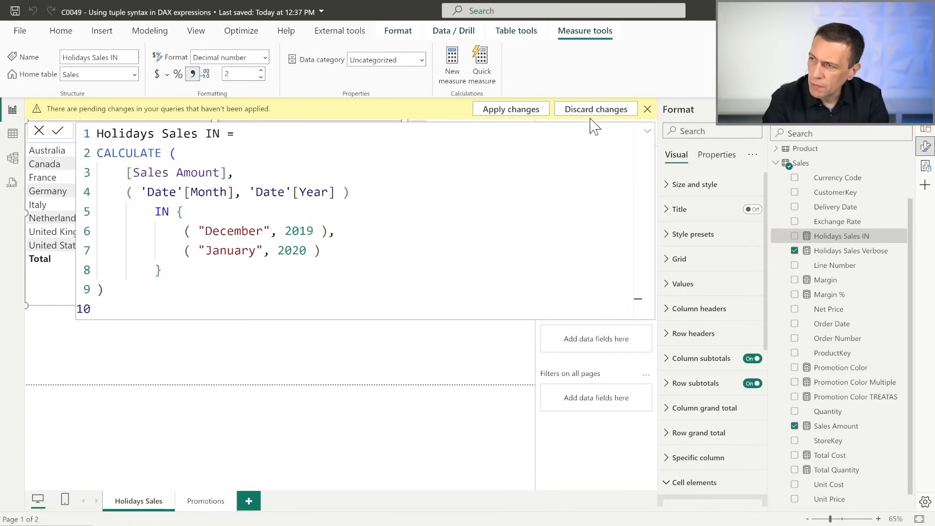
left_click(602, 110)
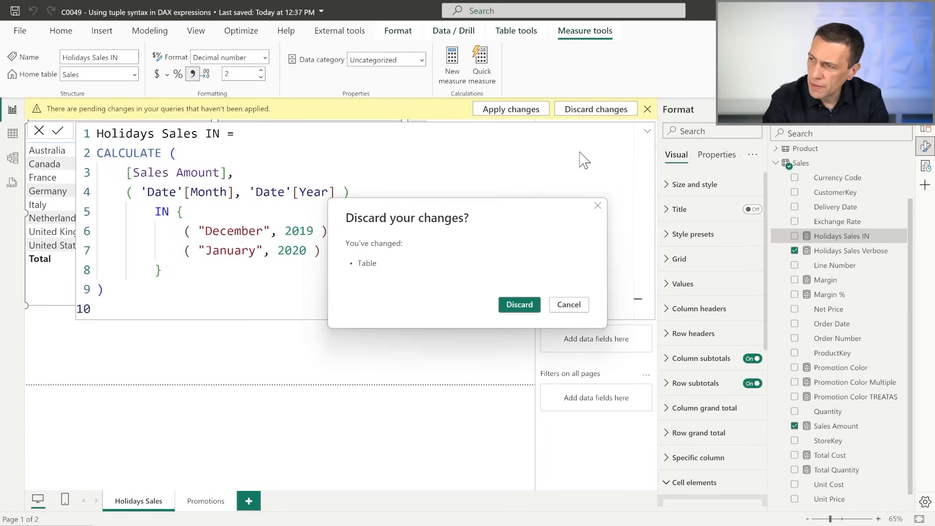
left_click(531, 307)
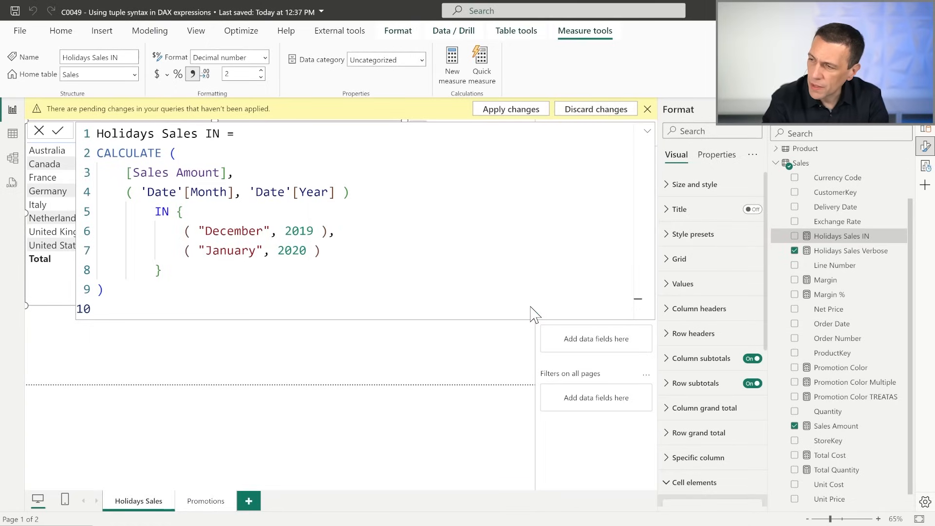
left_click(647, 110)
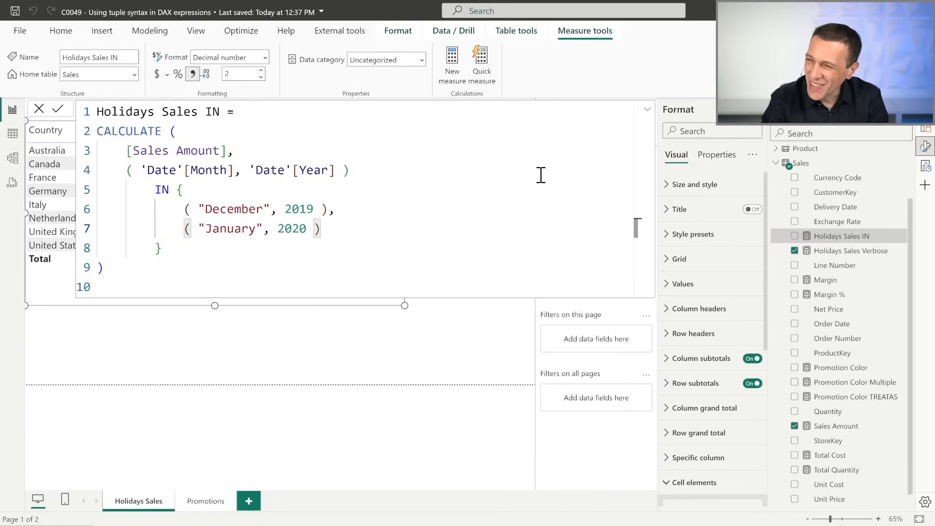
Step: Collapse the formula editor and add the Holidays Sales IN measure to the matrix by Country
left_click(648, 109)
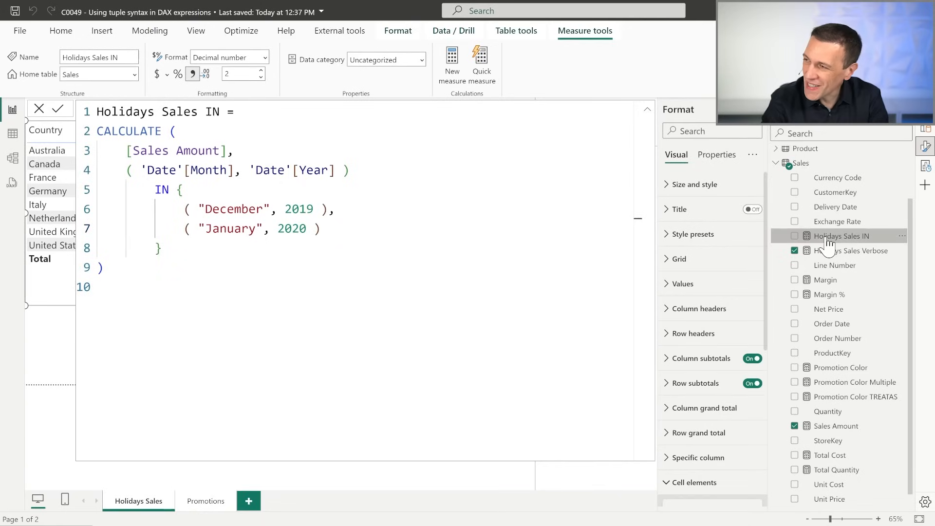
left_click(647, 110)
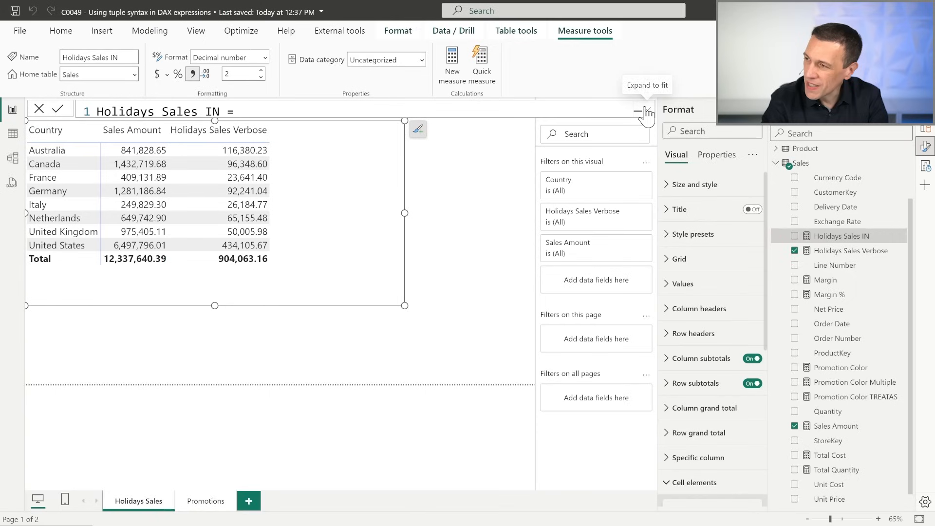
left_click_drag(828, 236, 332, 220)
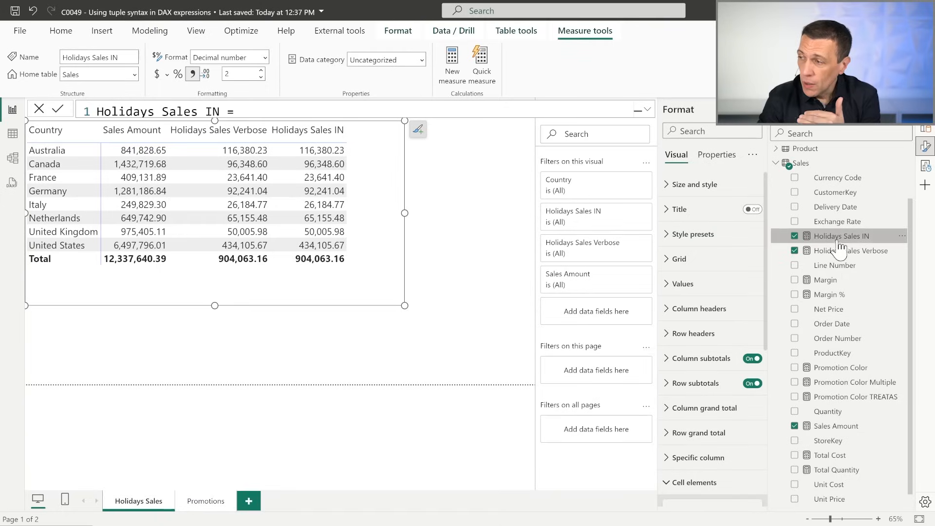
Step: Examine the OR condition on month and year in the full Holidays Sales Verbose formula
left_click(849, 254)
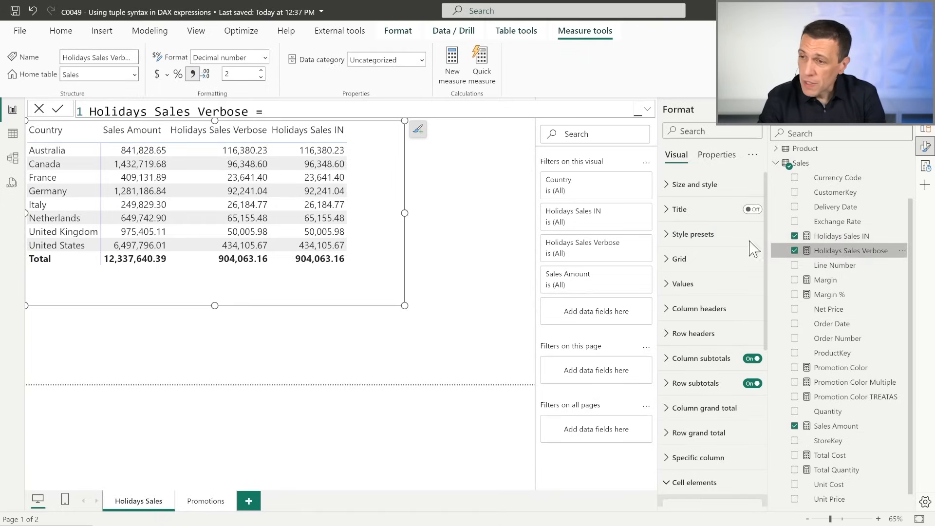
left_click(648, 109)
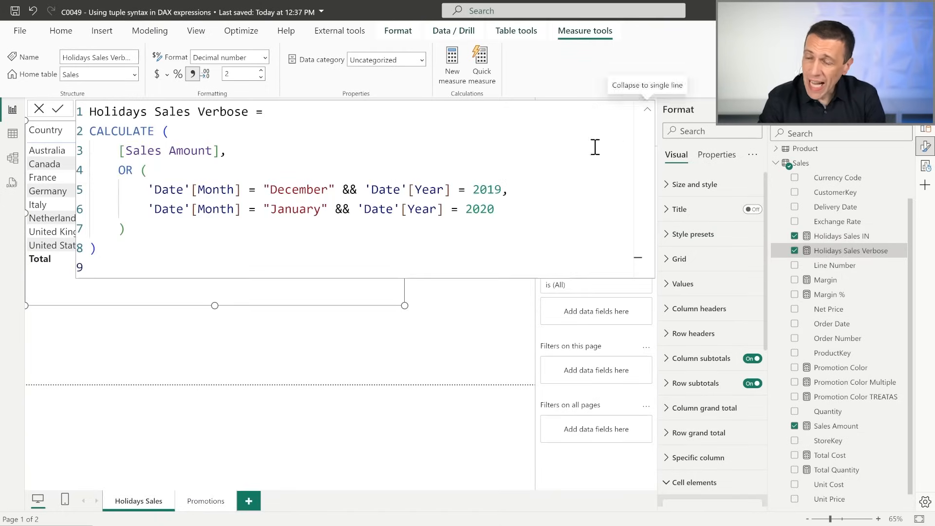
left_click(121, 171)
left_click_drag(122, 171, 163, 189)
left_click_drag(352, 190, 343, 191)
left_click(340, 236)
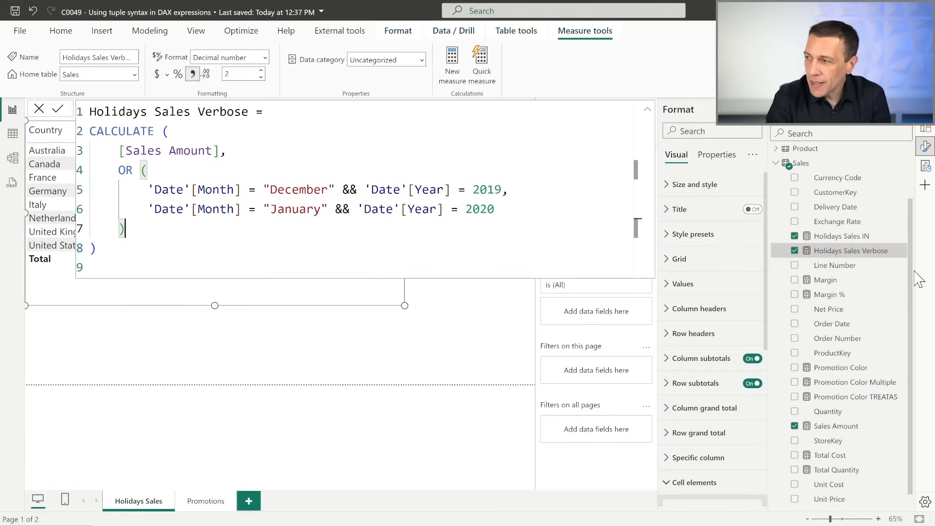
Step: Copy the whole Holidays Sales IN formula into a new measure in the Sales table and dismiss the rename and pending-changes messages
left_click(847, 236)
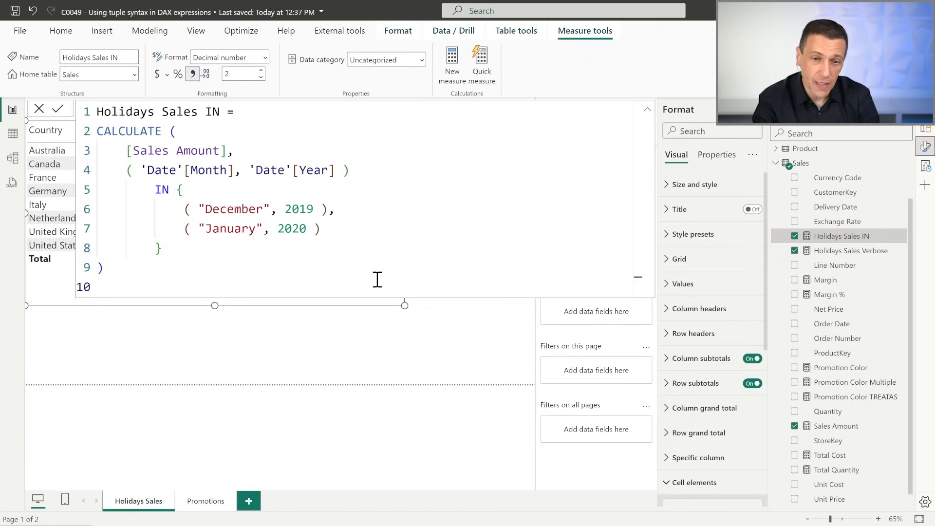
left_click(279, 137)
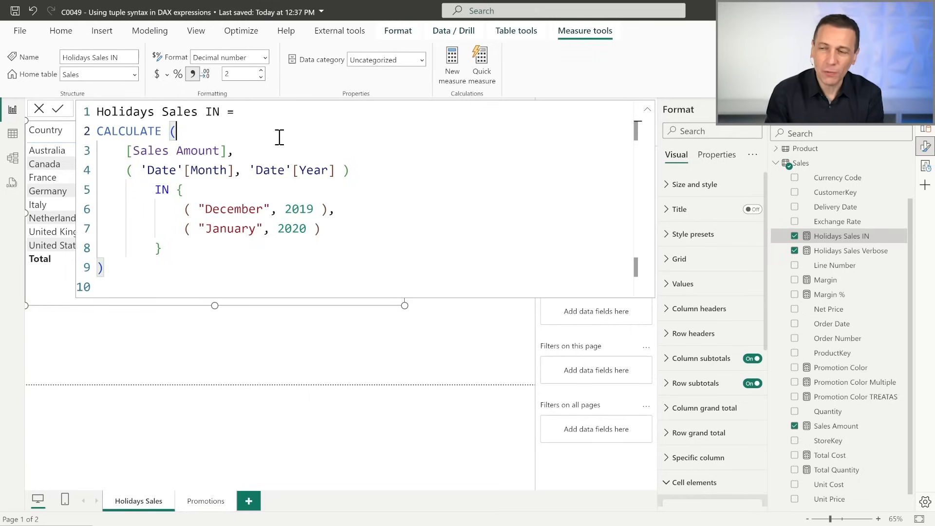
key("ctrl+a")
key("ctrl+c")
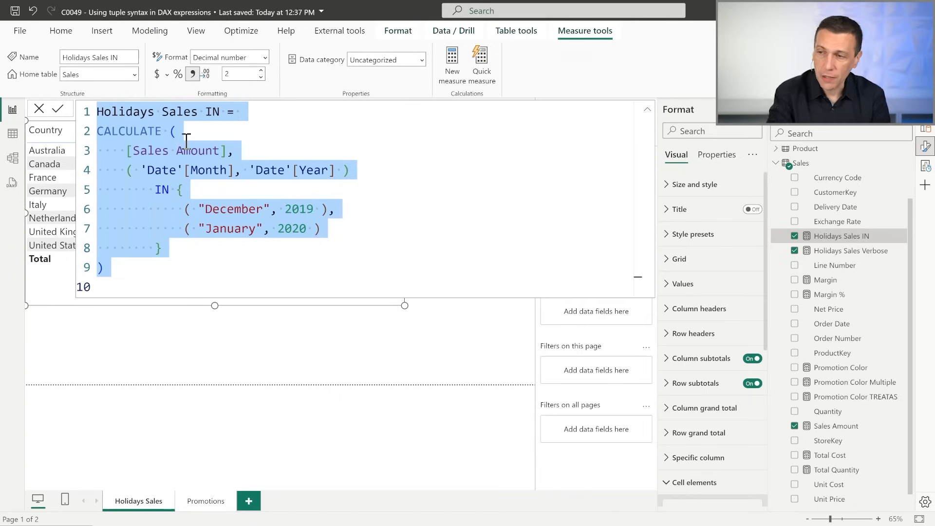
right_click(799, 164)
left_click(811, 185)
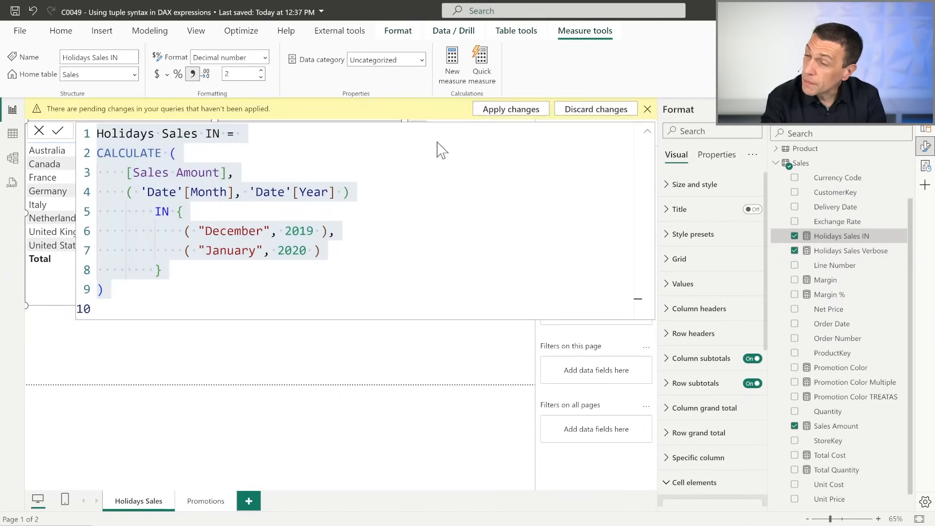
key("ctrl+v")
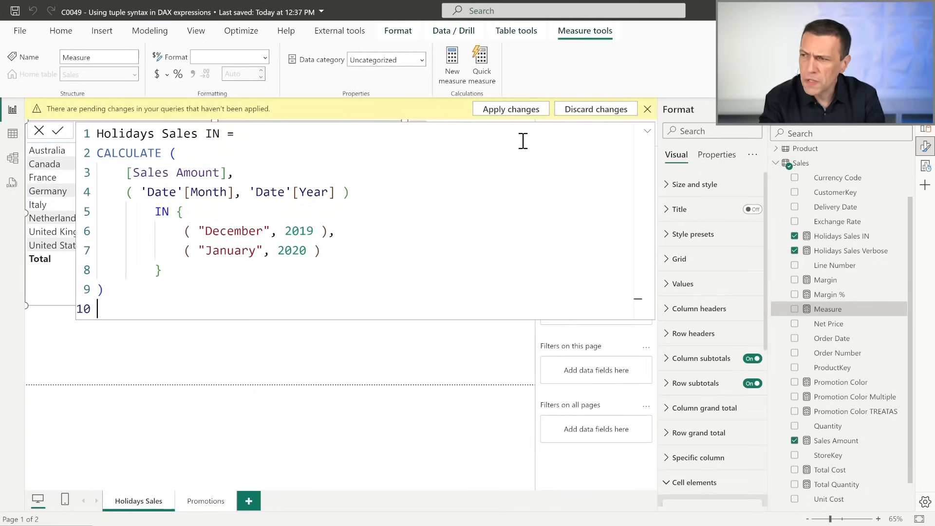
left_click(648, 109)
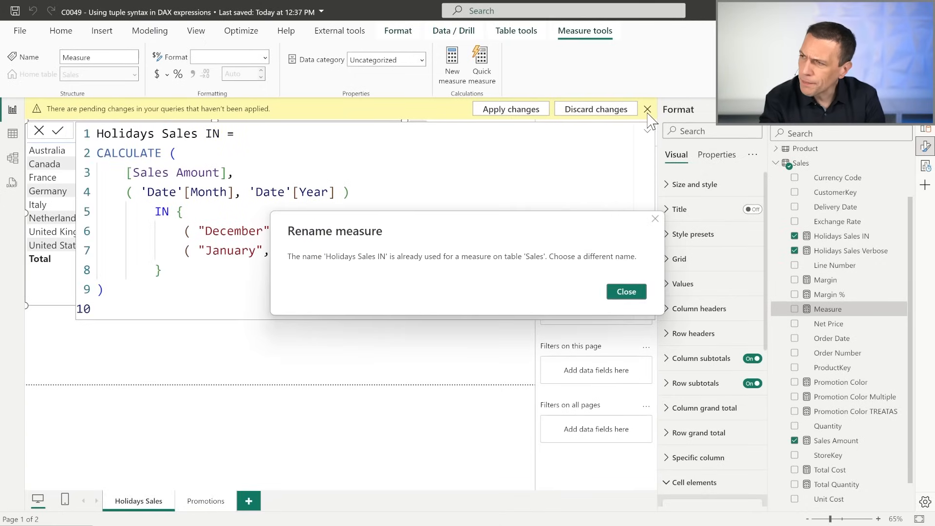
left_click(617, 291)
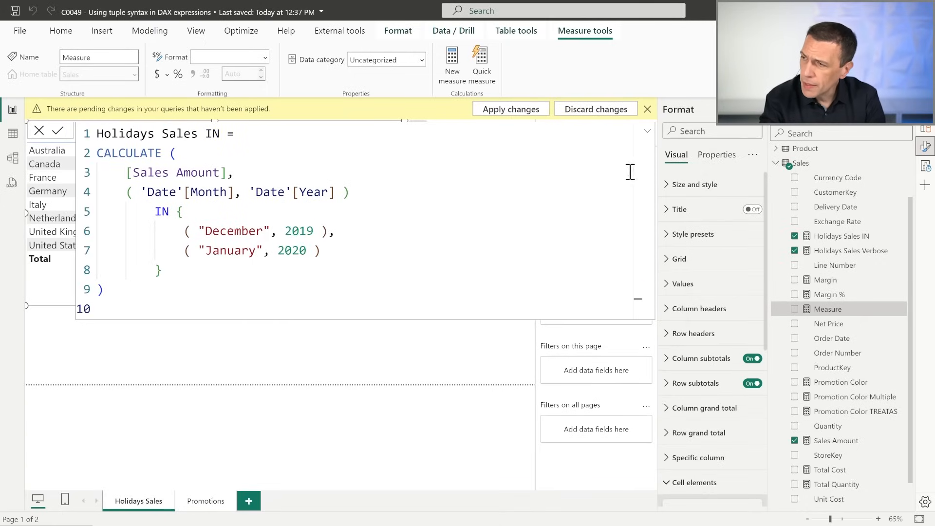
left_click(648, 110)
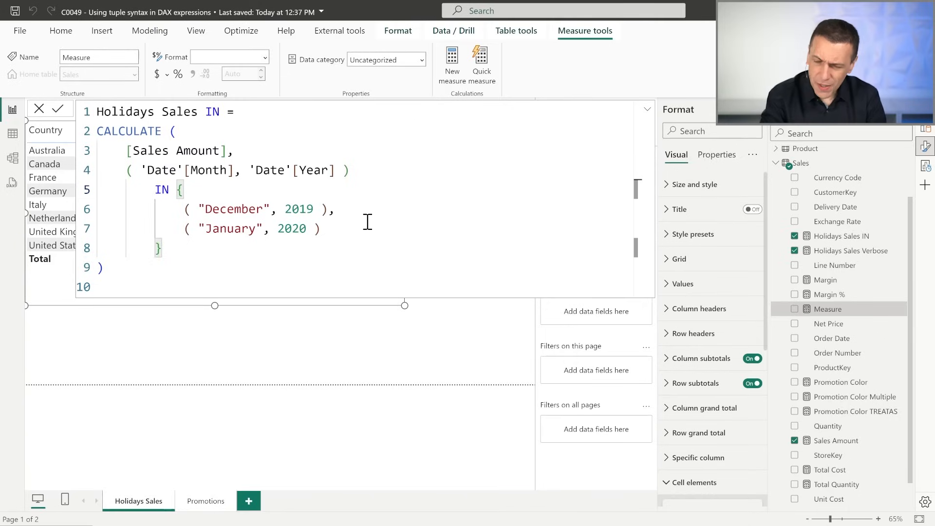
Step: Insert an empty line below [Sales Amount] in the new measure's formula
key("Up")
key("Up")
key("End")
key("Return")
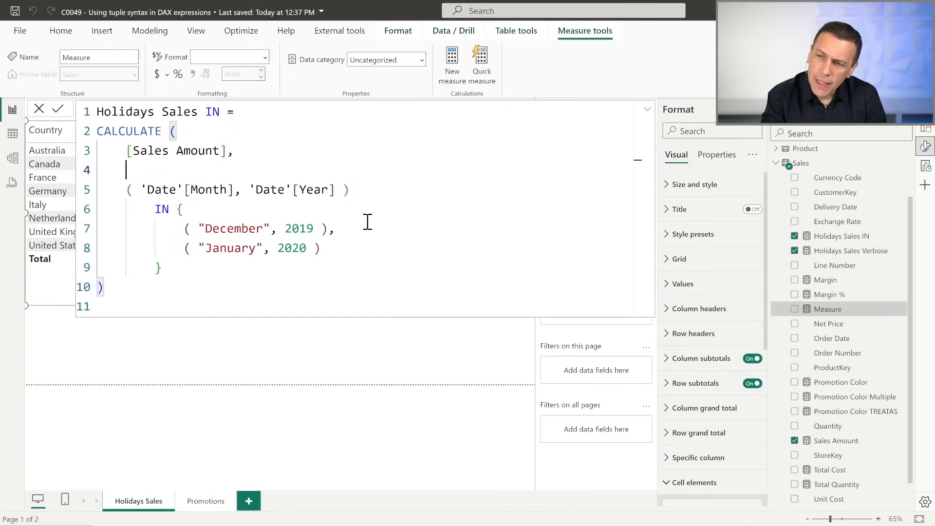
Step: Cut the table constructor with the December 2019 and January 2020 rows from after IN
key("Down")
key("Down")
key("End")
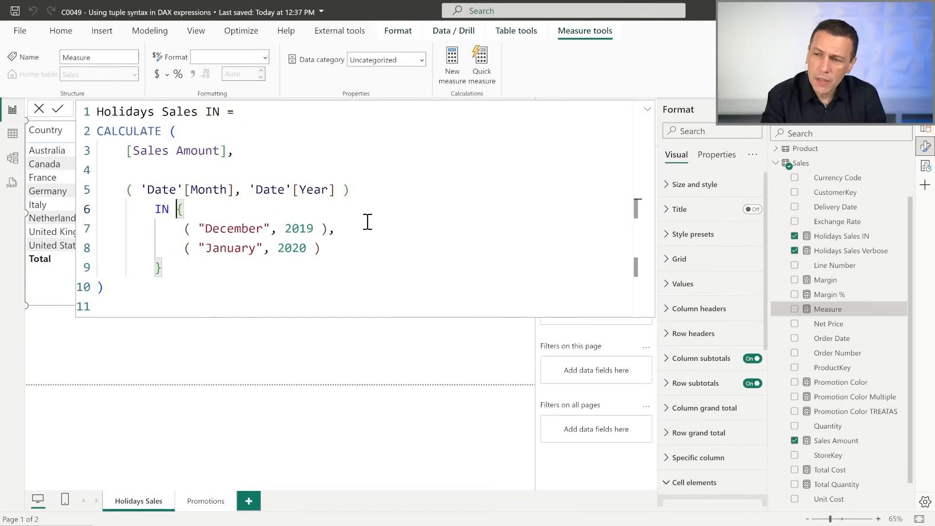
key("shift+Down")
key("shift+Down")
key("shift+Down")
key("ctrl+x")
Step: Enter TREATAS ( on the empty line below [Sales Amount] and paste the table constructor inside it as the first argument
key("Up")
key("Up")
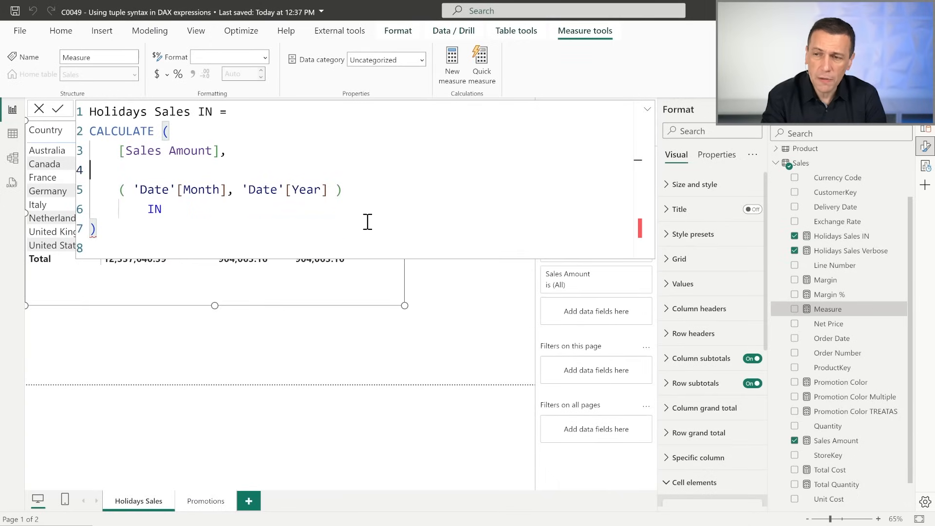
key("Tab")
type("TREA")
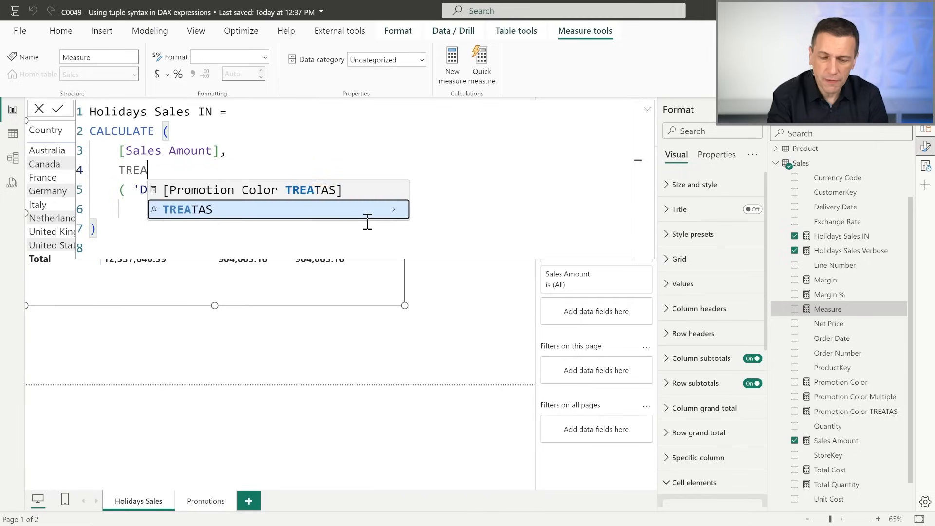
type("TAS (")
key("Return")
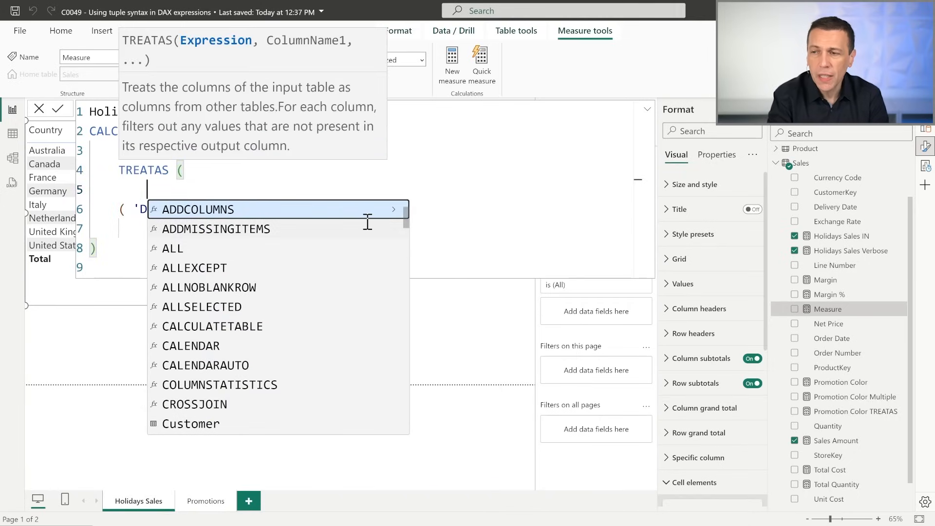
key("ctrl+v")
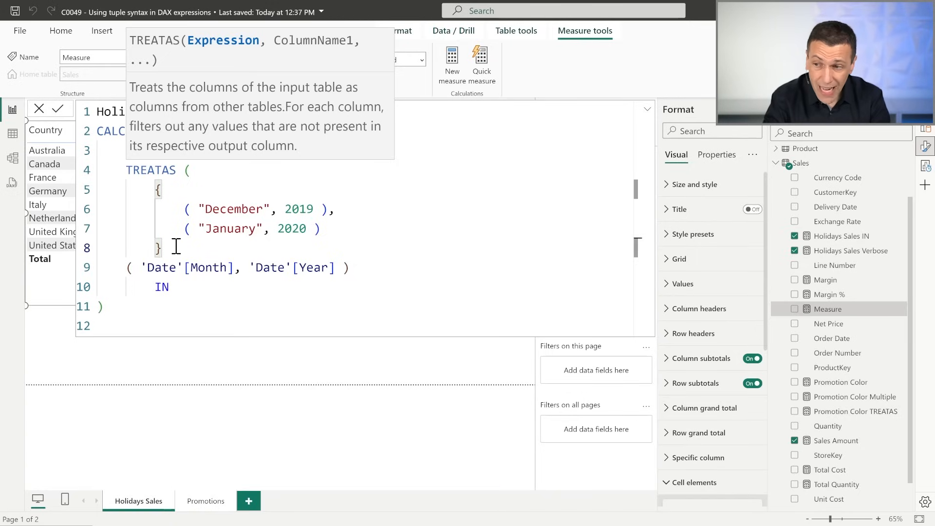
Step: Add a comma after the table constructor and remove the opening parenthesis before 'Date'[Month], indenting it as a TREATAS argument
type(",")
key("shift+Down")
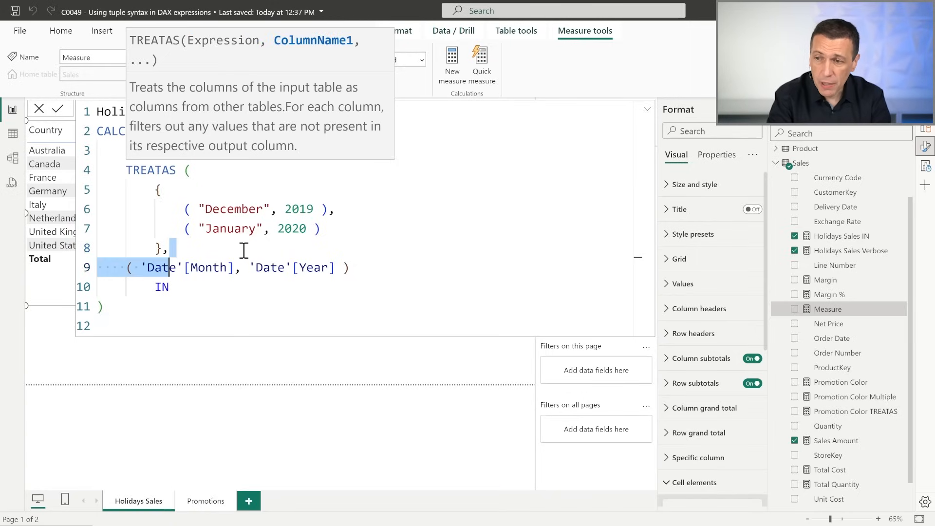
key("Return")
key("Down")
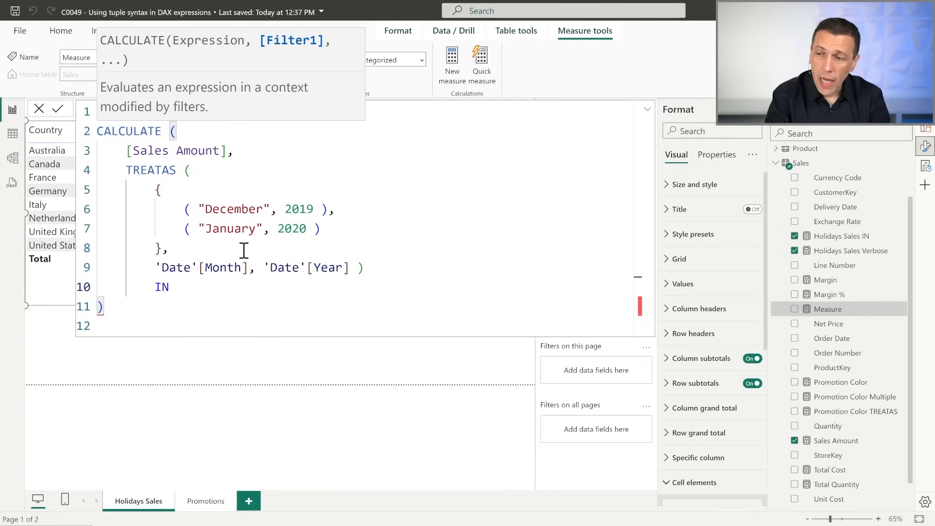
Step: Place 'Date'[Year] on its own line and put the closing parenthesis of TREATAS on a separate line below it
key("Up")
key("ctrl+Right")
key("ctrl+Right")
key("ctrl+Right")
key("Return")
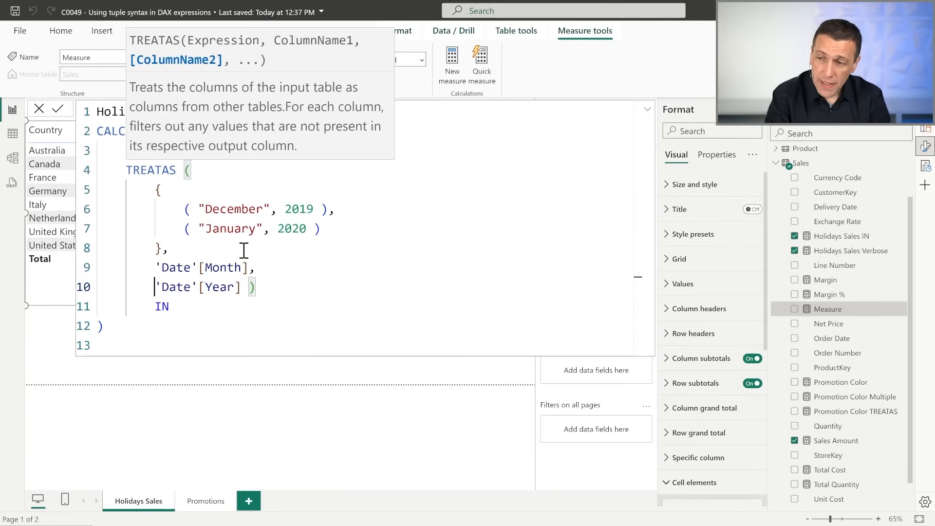
key("End")
key("Left")
key("Return")
key("BackSpace")
Step: Delete the leftover IN and align the closing parenthesis of CALCULATE with the start of the line
key("Down")
key("Home")
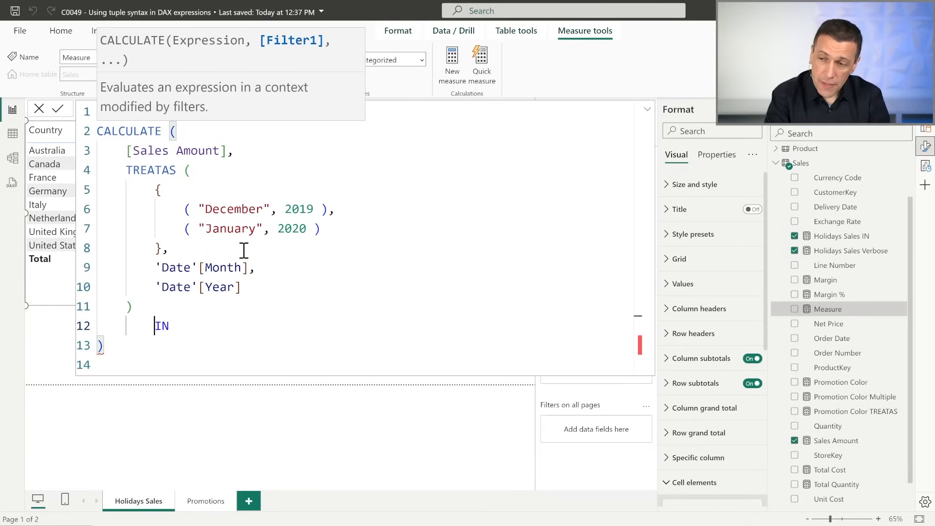
key("shift+Down")
type(")")
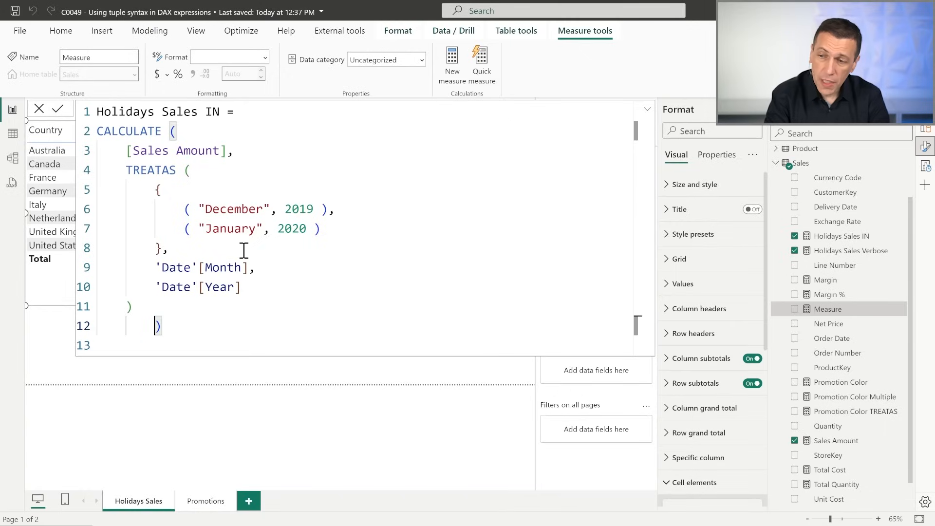
key("shift+Home")
key("shift+Home")
type(")")
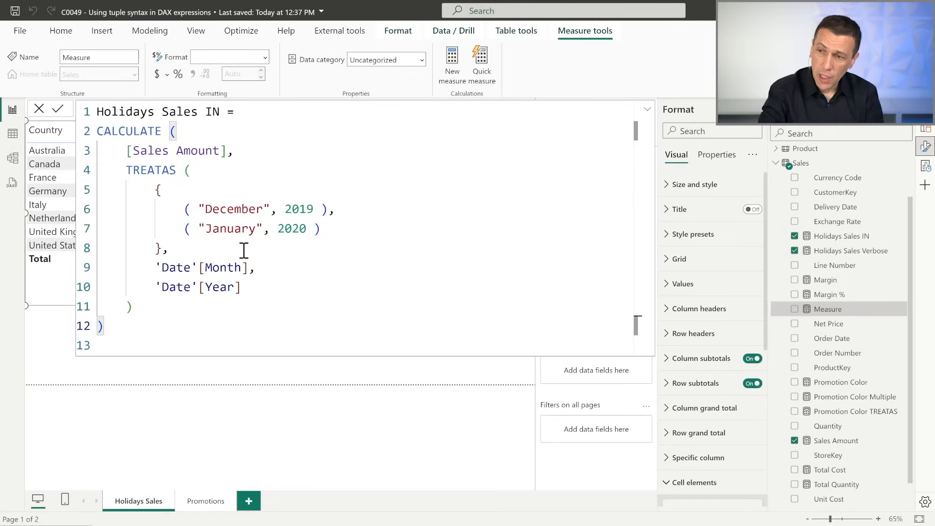
Step: Change the measure name in the formula to Holidays Sales TREATAS
left_click_drag(155, 190, 165, 251)
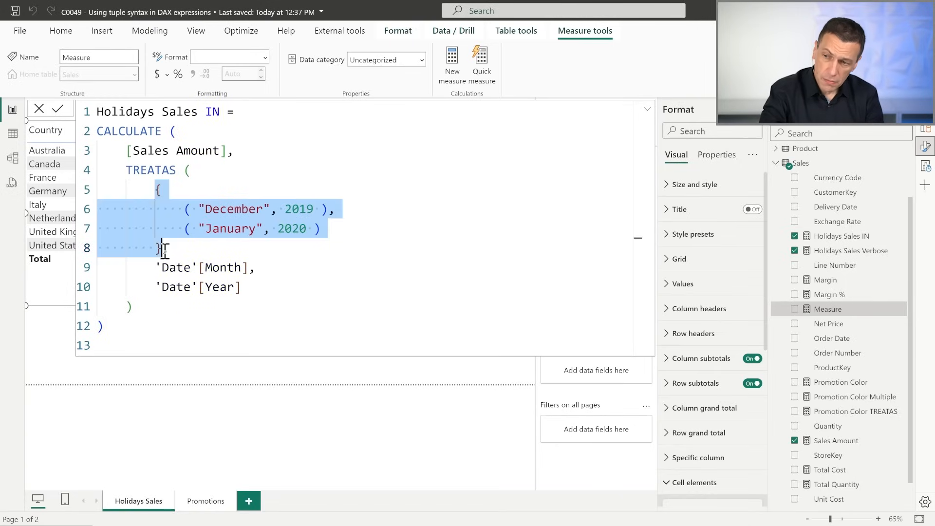
left_click(253, 287)
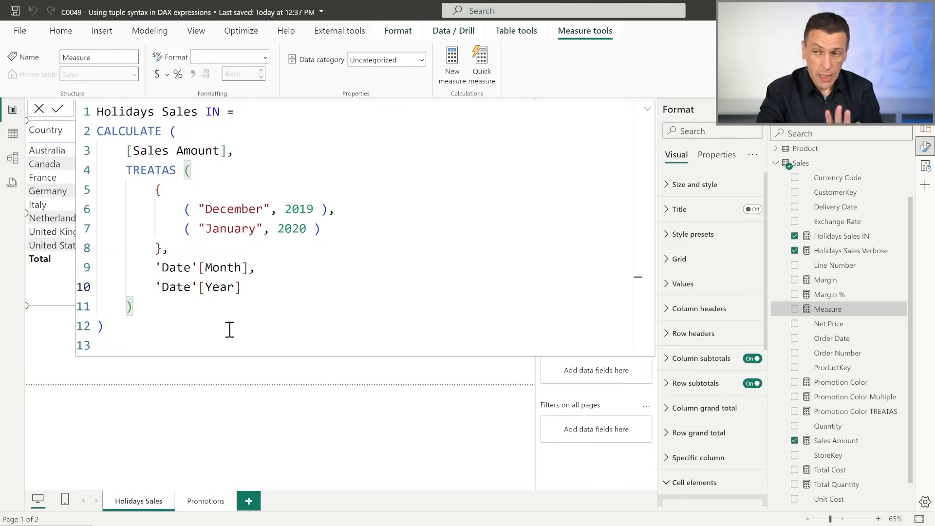
double_click(214, 113)
type("TR")
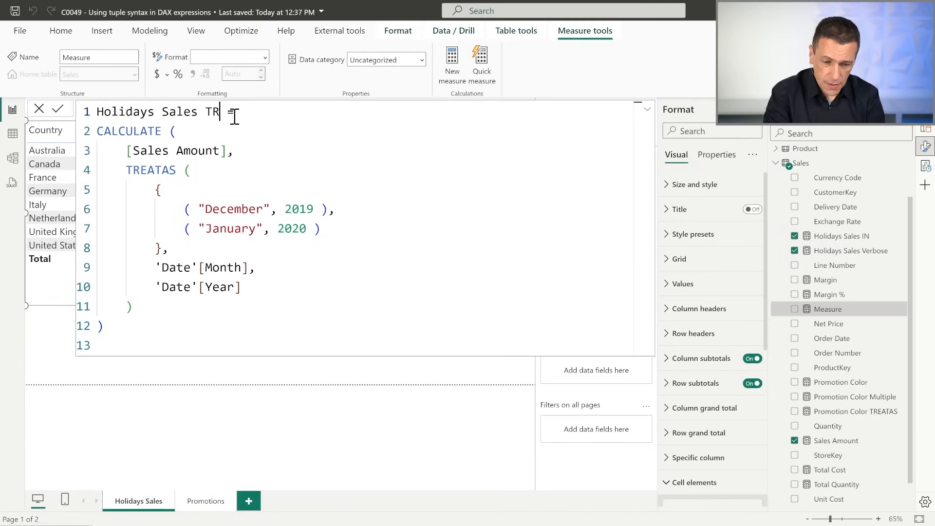
type("EATAS")
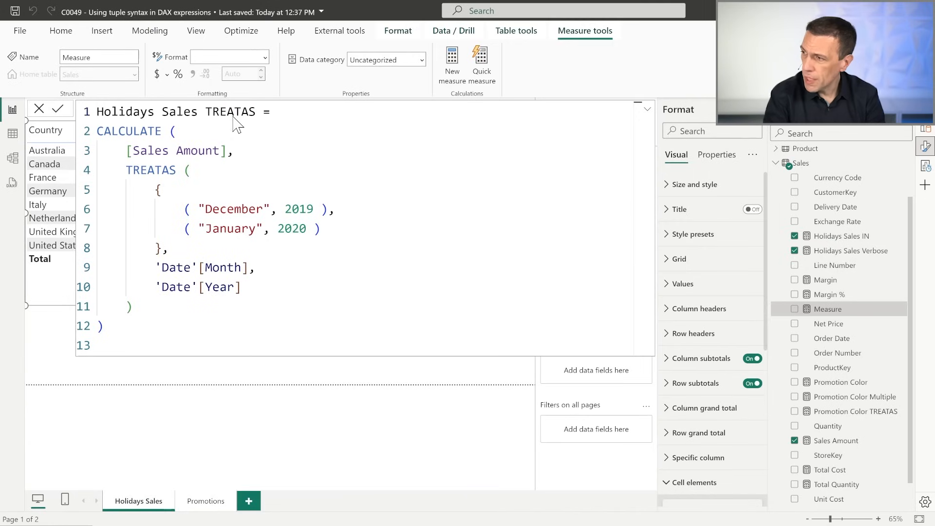
Step: Commit the Holidays Sales TREATAS measure and format it as Decimal number, dismissing the pending changes notices
key("Return")
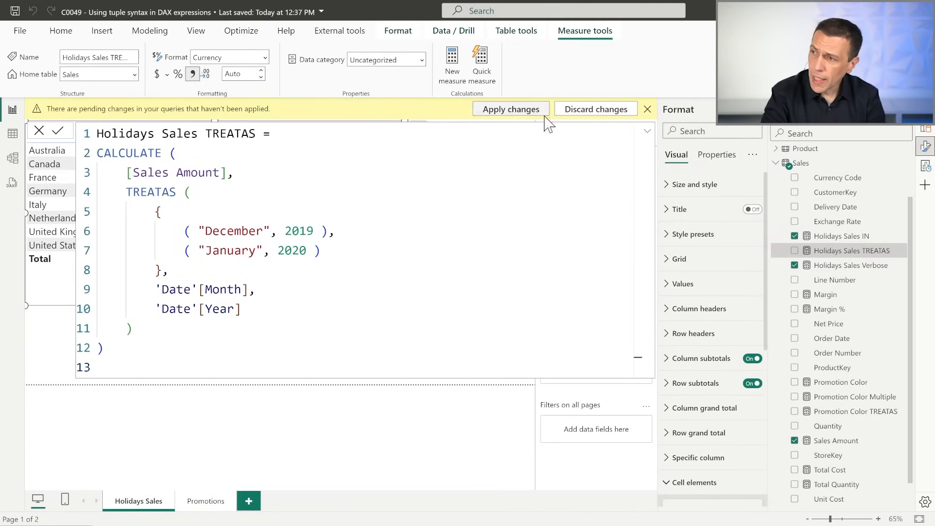
left_click(648, 109)
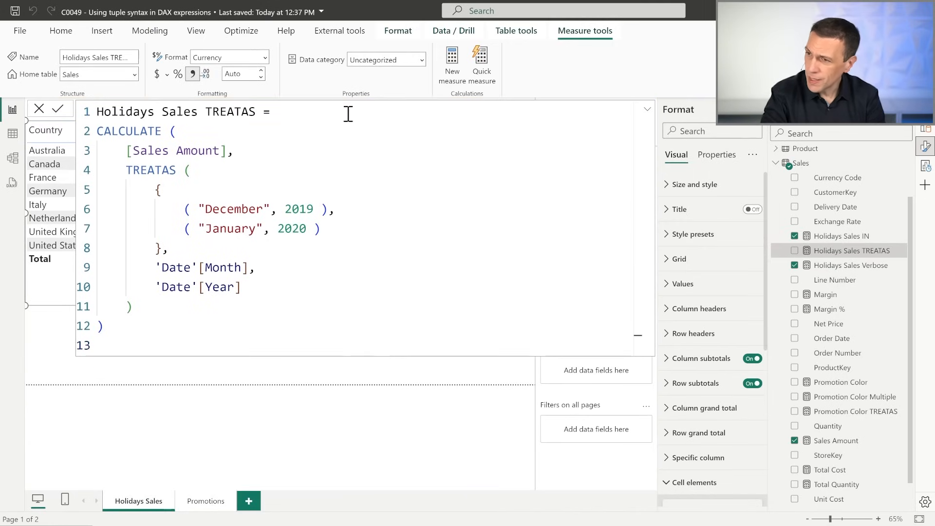
left_click(259, 57)
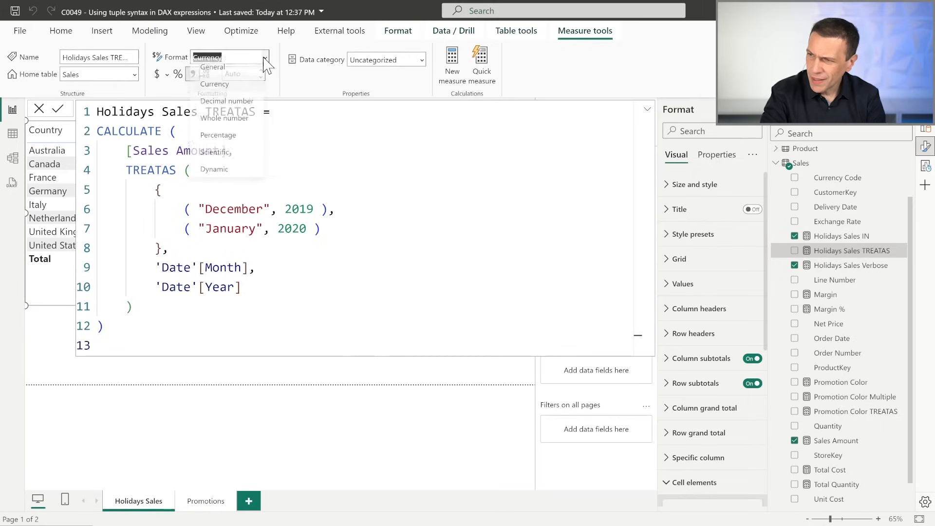
left_click(252, 108)
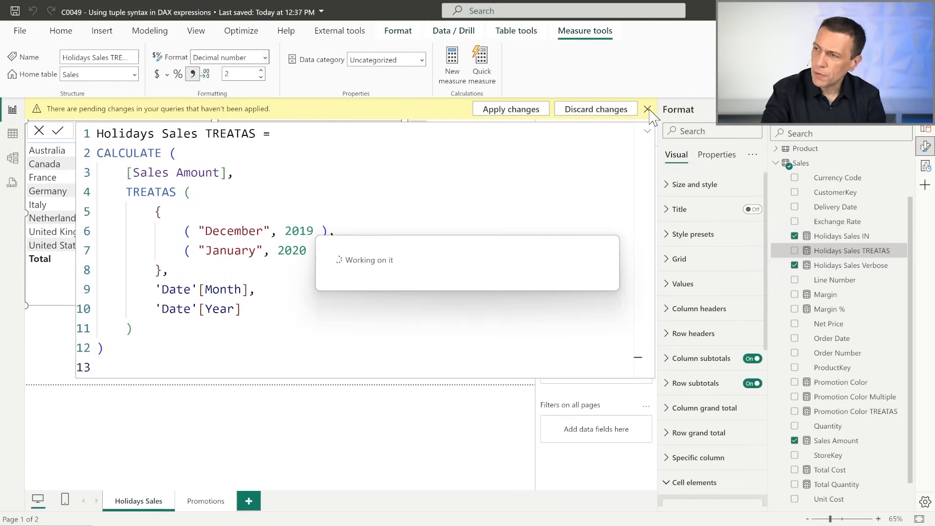
left_click(648, 109)
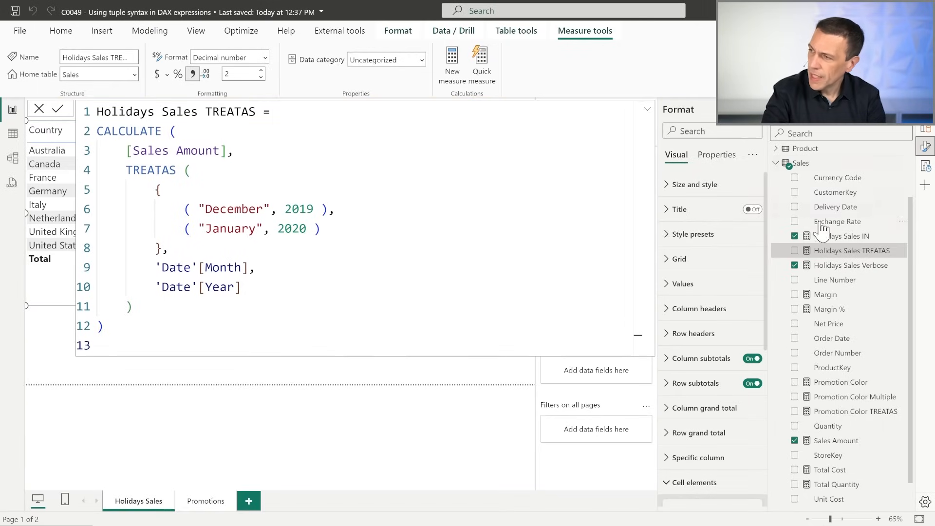
Step: Collapse the formula editor and add Holidays Sales TREATAS to the matrix beside Holidays Sales IN, keeping Holidays Sales Verbose
left_click(795, 265)
mouse_move(804, 260)
left_mouse_down()
mouse_move(485, 257)
mouse_move(796, 256)
left_mouse_up()
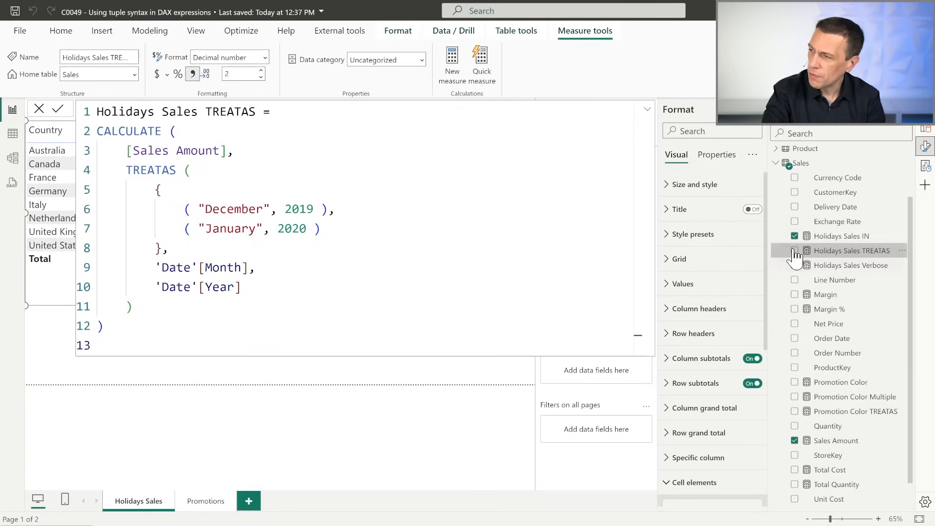
left_click(795, 265)
left_click(648, 110)
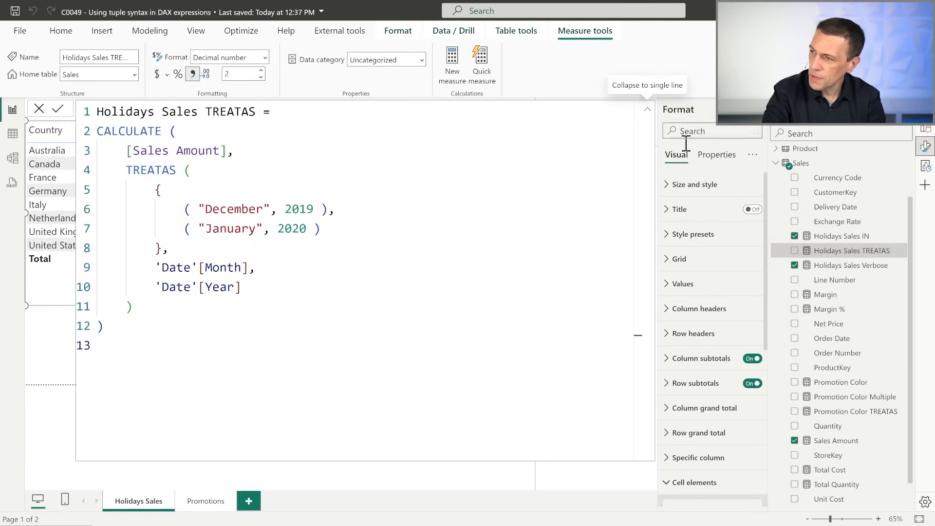
left_click(648, 109)
left_click_drag(815, 253, 492, 211)
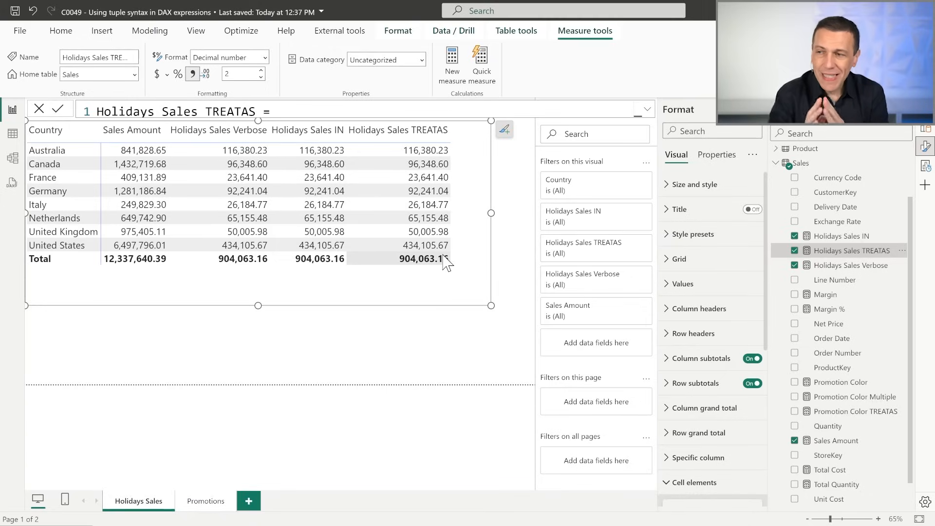
Step: Compare the full formulas of the Holidays Sales IN and Holidays Sales TREATAS measures
left_click(834, 236)
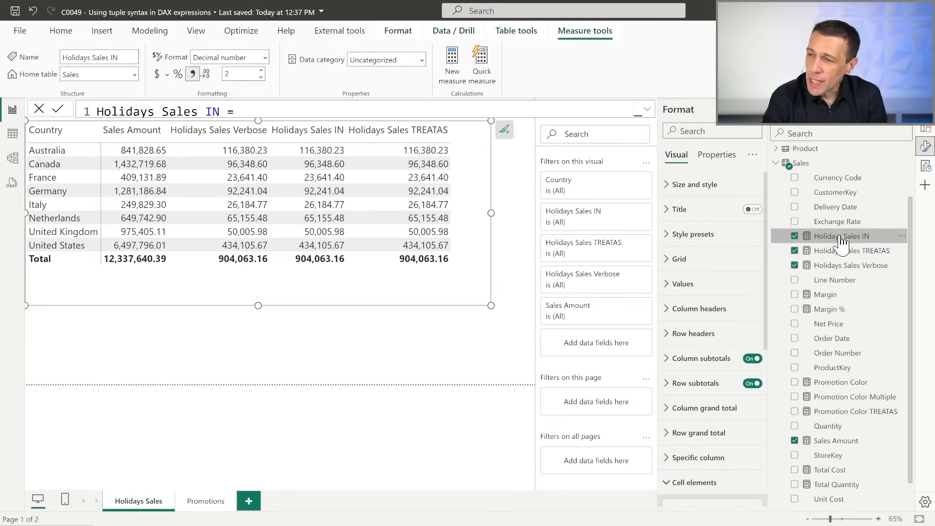
left_click(648, 109)
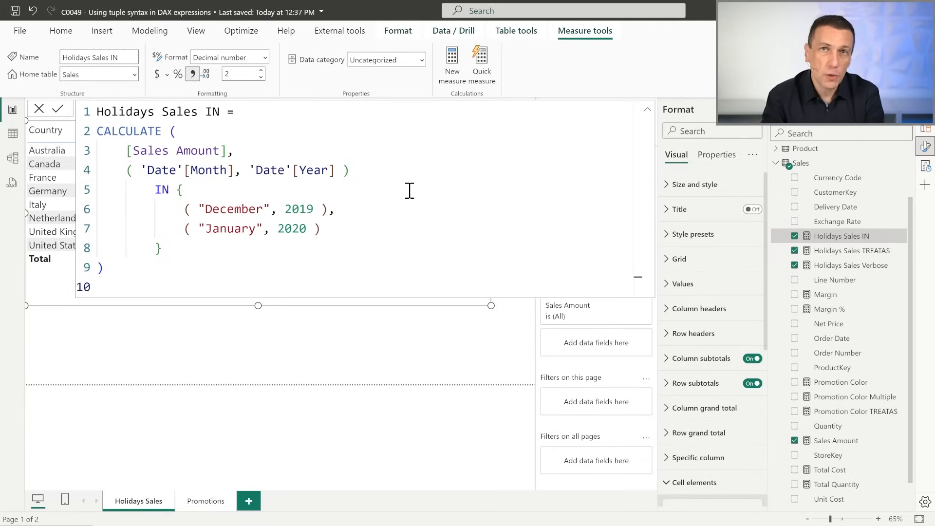
left_click(867, 252)
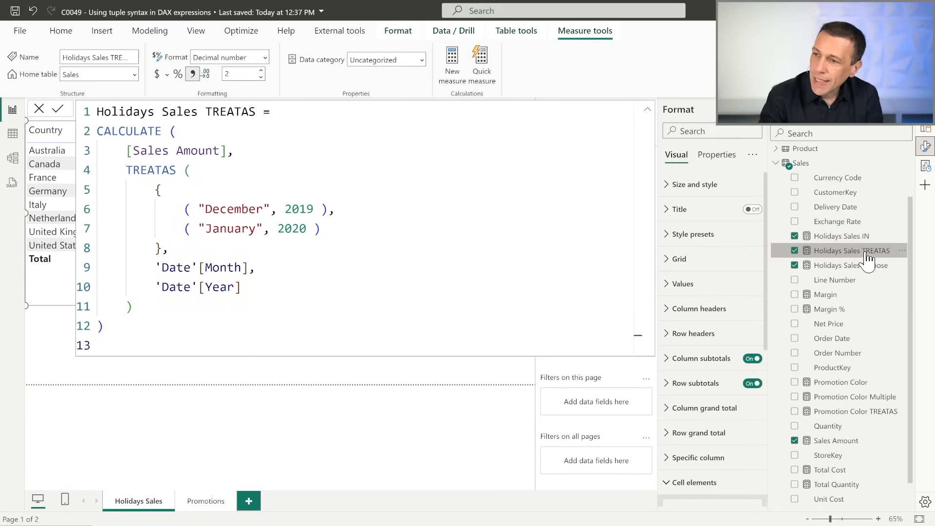
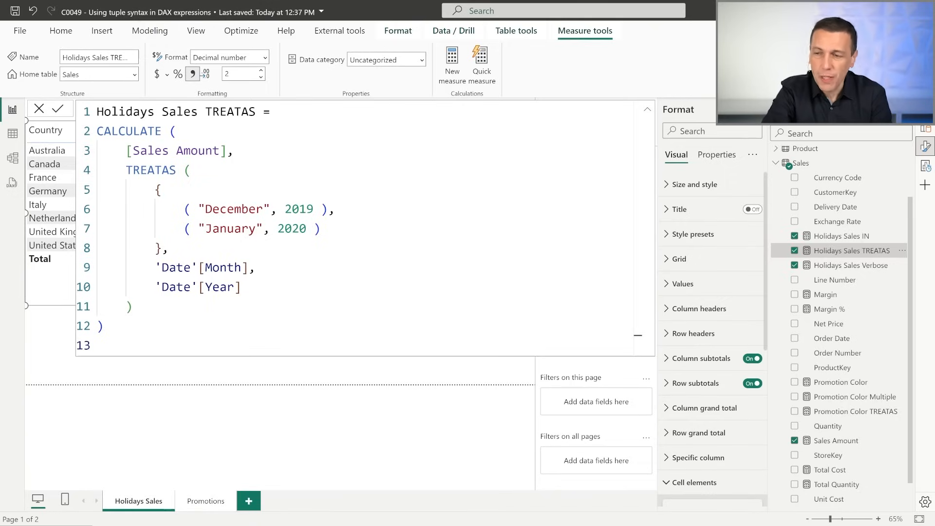
Step: Go to the Promotions page, select the color-by-year matrix and collapse the Sales table's field list
left_click(207, 504)
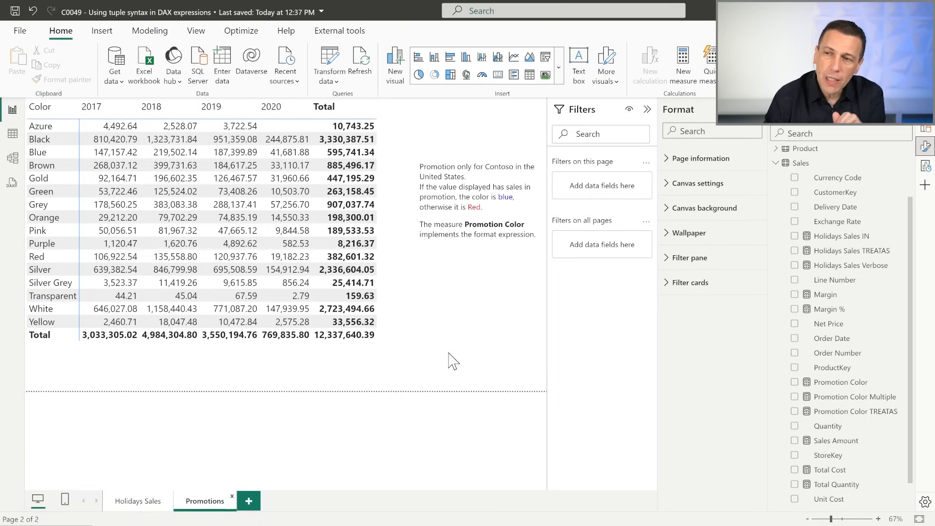
left_click(399, 300)
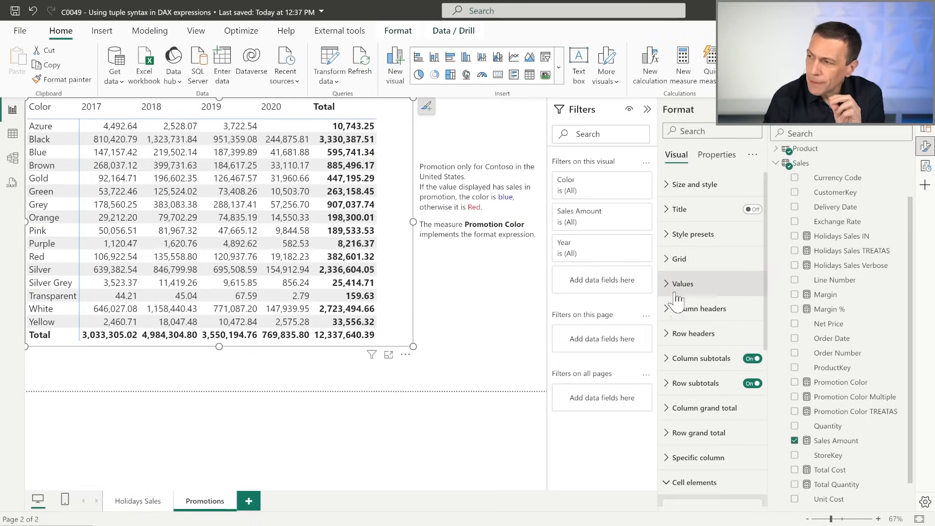
left_click(929, 134)
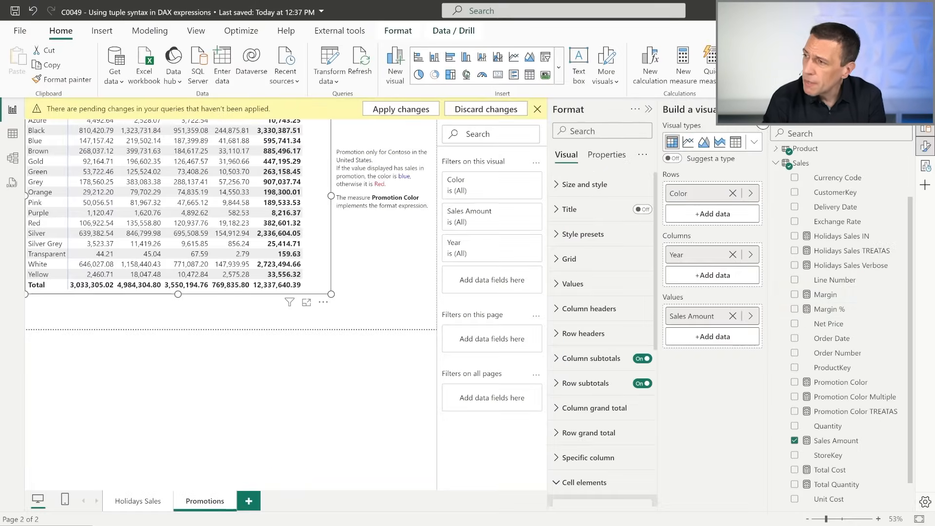
left_click(759, 109)
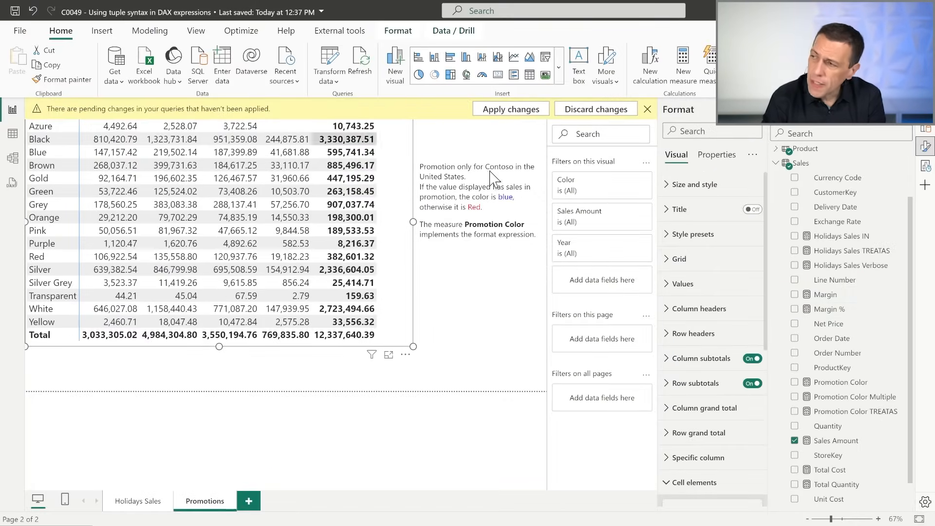
left_click(777, 164)
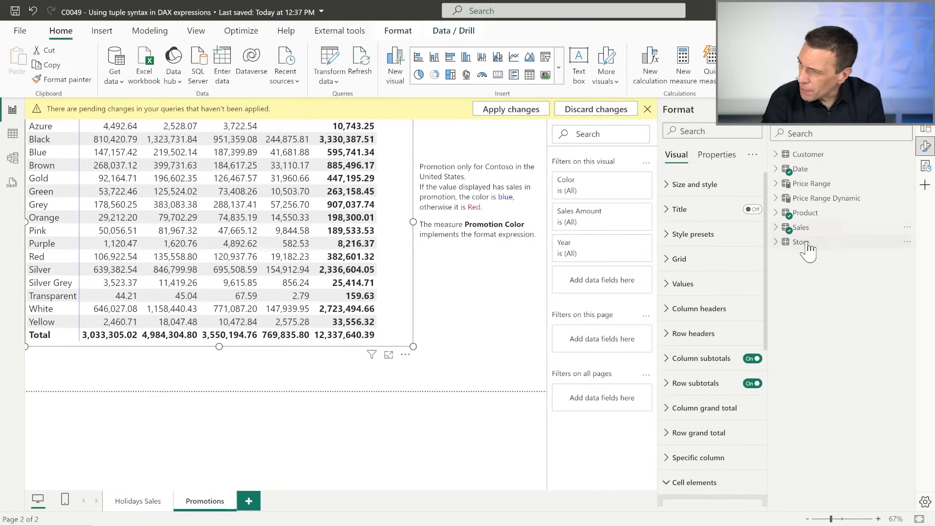
Step: Try to discard the pending query changes from the report
left_click(604, 111)
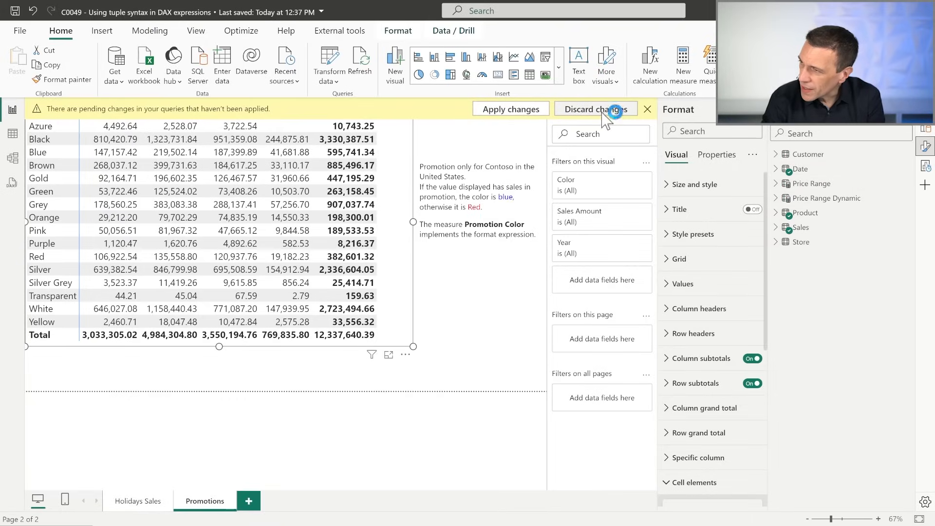
left_click(519, 307)
left_click(534, 280)
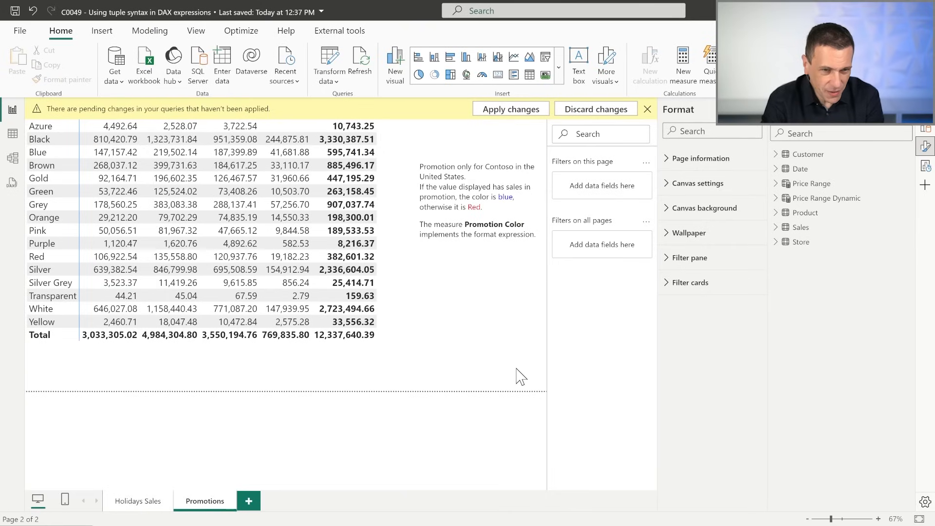
Step: Delete the query named Table in the Power Query Editor, close the editor and discard the pending query changes
left_click(338, 61)
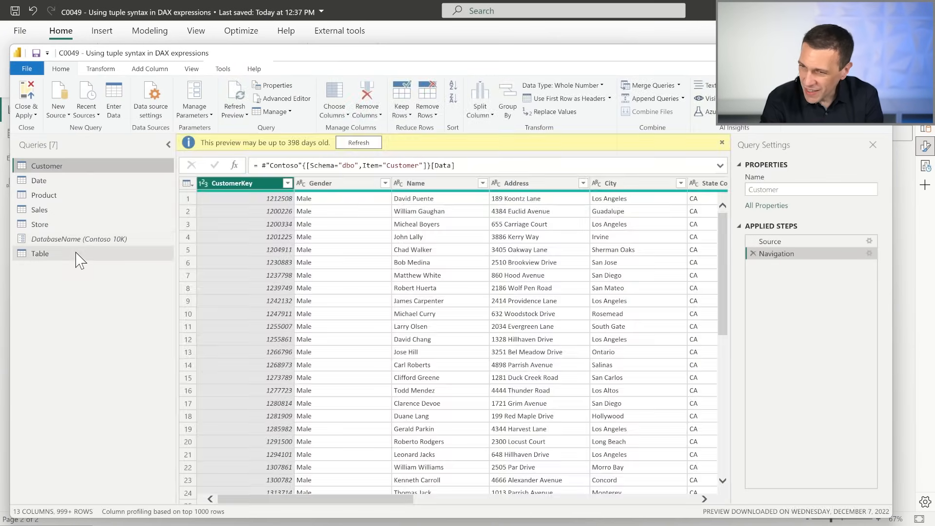
left_click(74, 255)
right_click(73, 254)
left_click(98, 283)
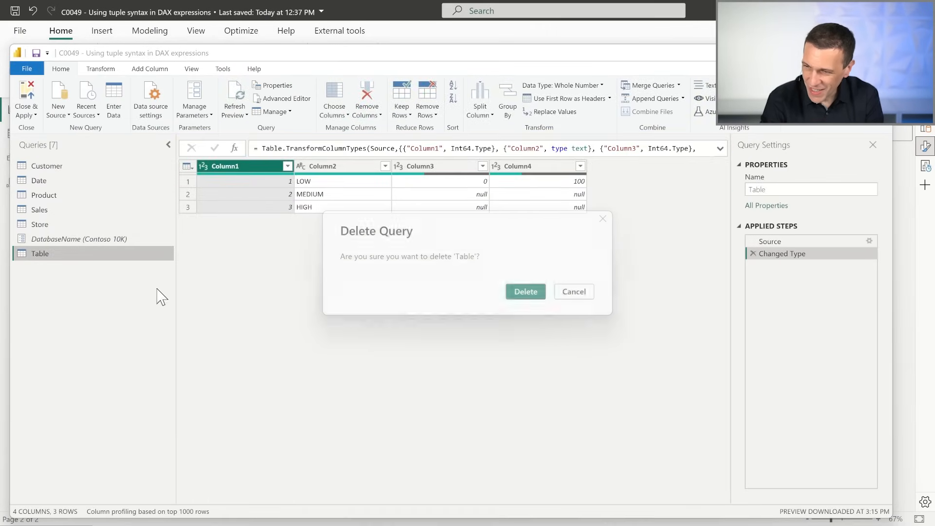
left_click(524, 294)
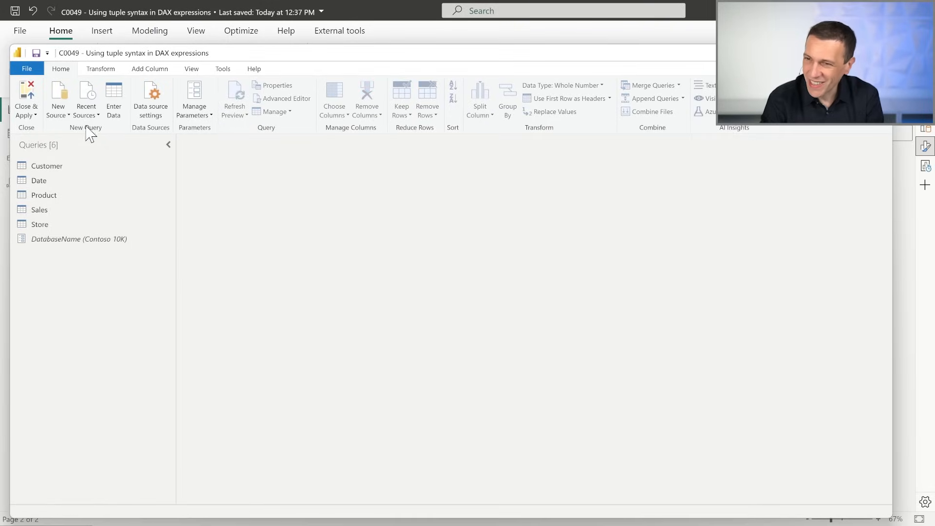
left_click(40, 94)
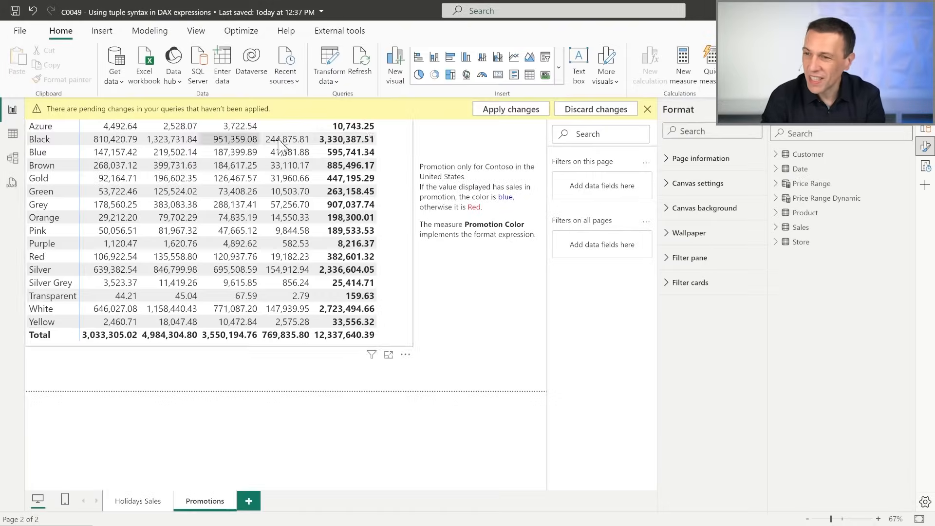
left_click(599, 107)
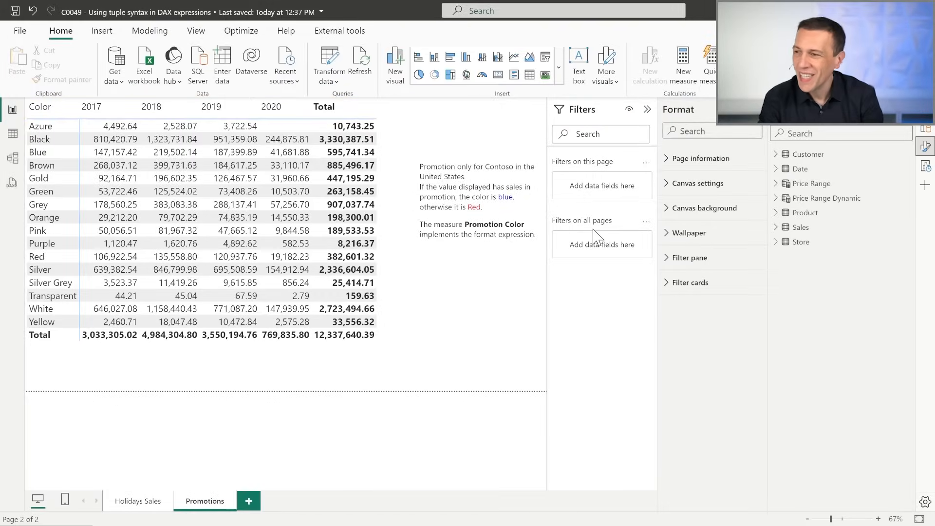
Step: Collapse the report filters and examine the note describing the Contoso promotion and its blue and red color rule
left_click(648, 111)
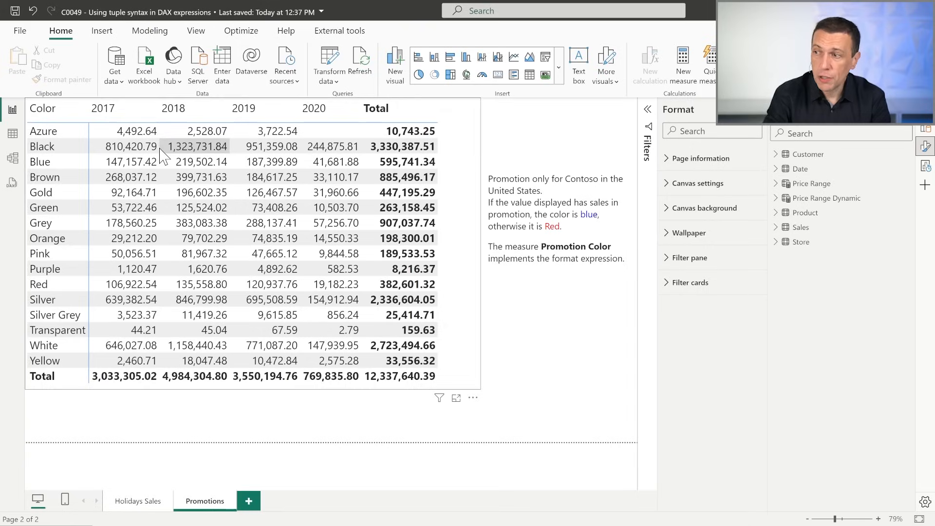
left_click(578, 191)
left_click(536, 369)
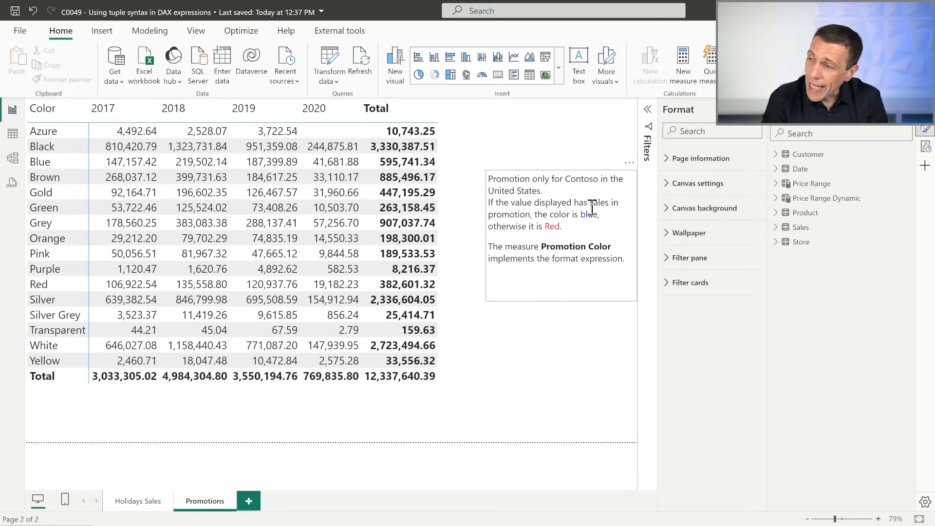
double_click(589, 214)
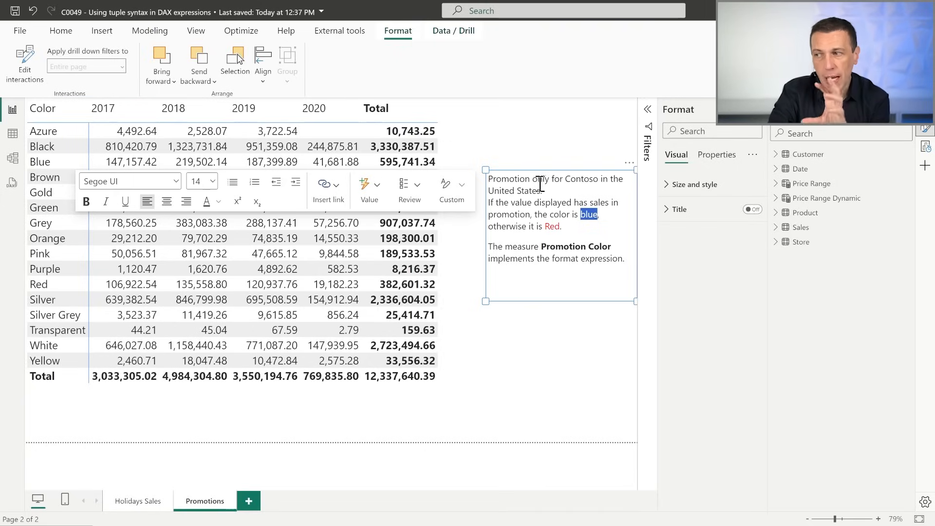
left_click(581, 181)
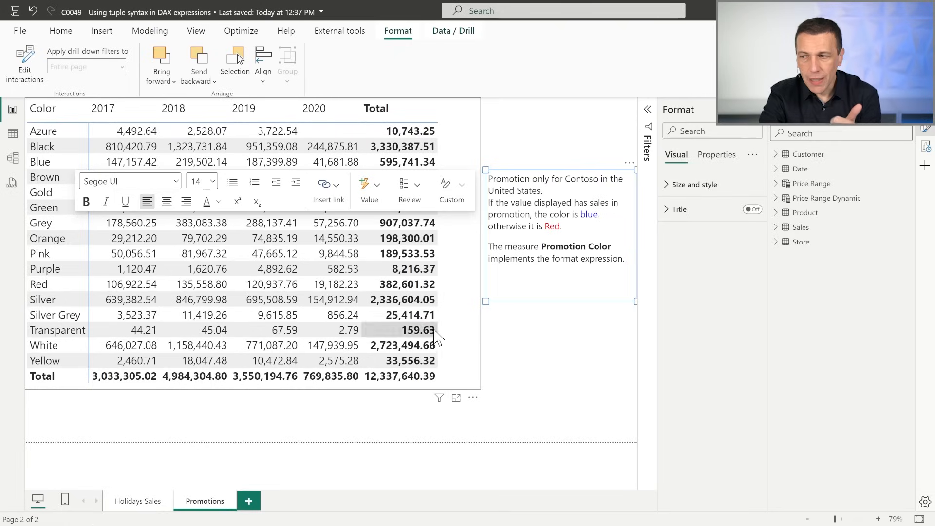
Step: Turn on conditional font color for the Sales Amount values in the Promotions matrix
left_click(465, 339)
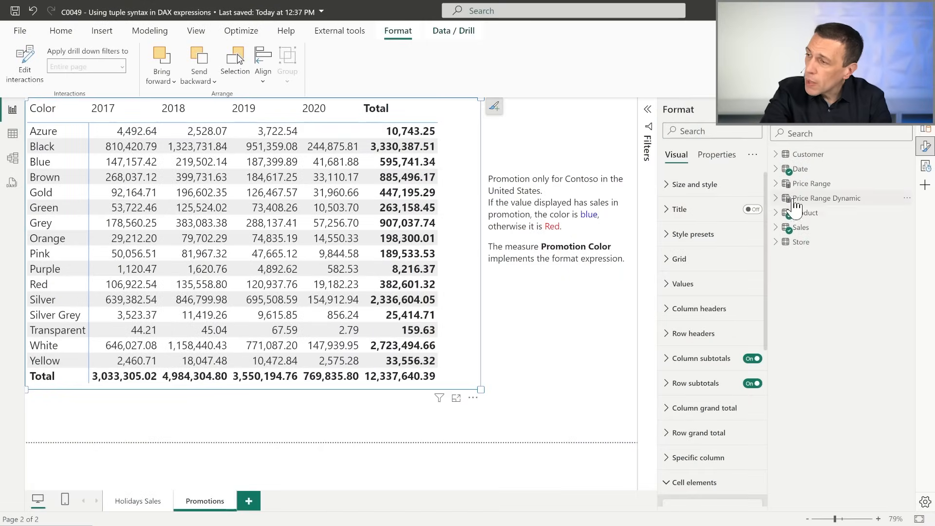
left_click(927, 132)
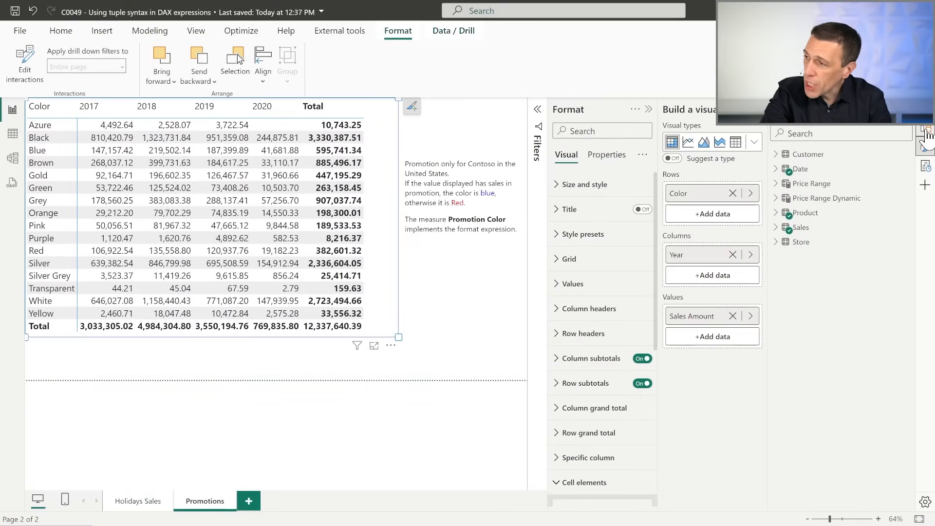
scroll(609, 441, "down", 2)
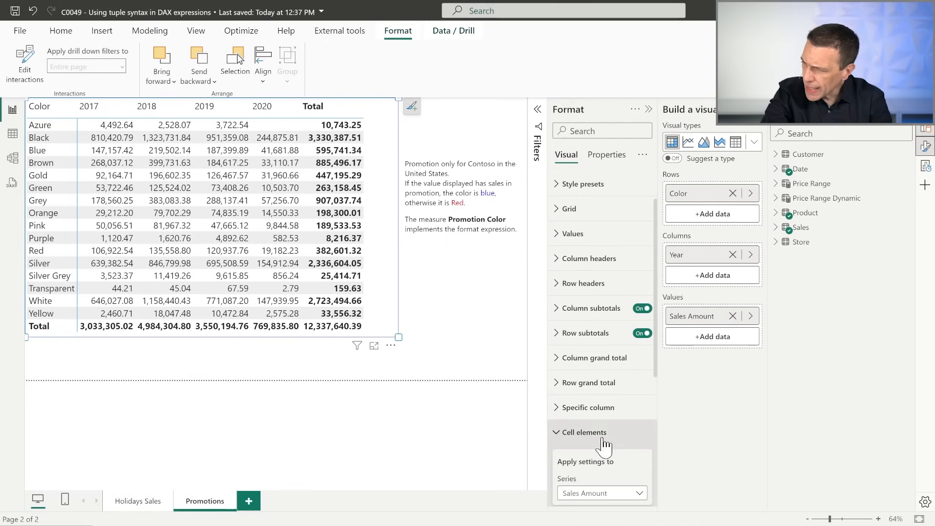
scroll(609, 438, "down", 4)
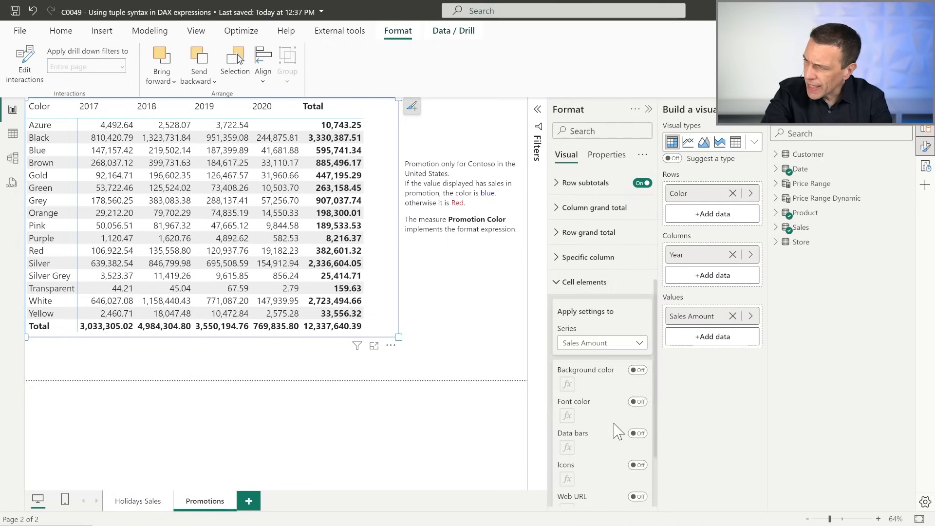
left_click(639, 404)
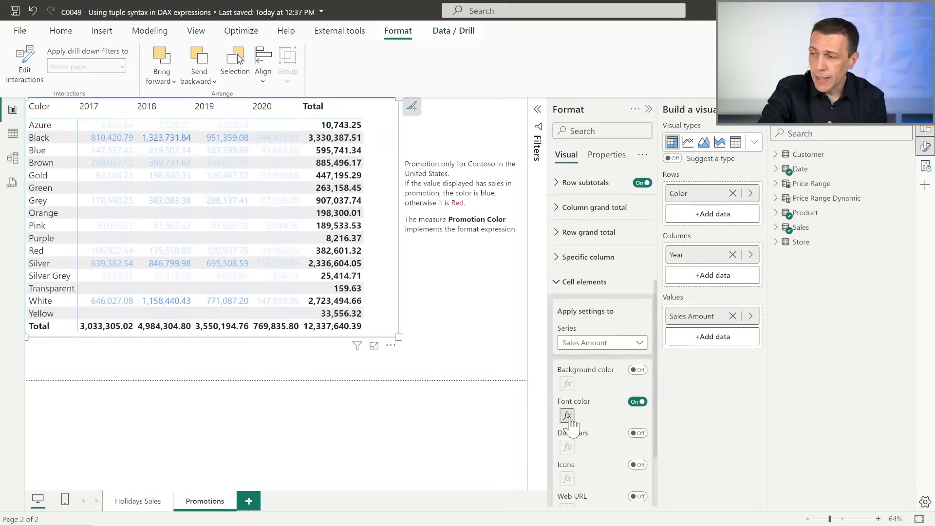
left_click(567, 416)
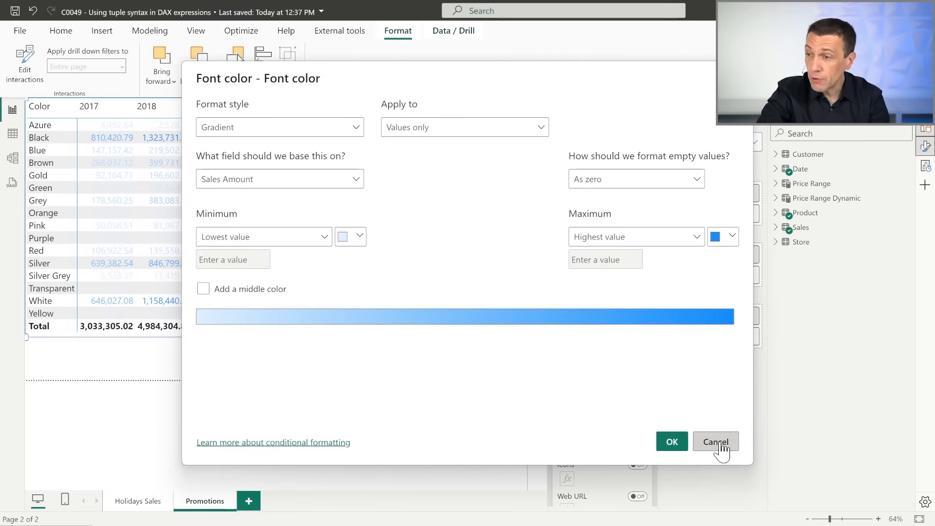
left_click(345, 130)
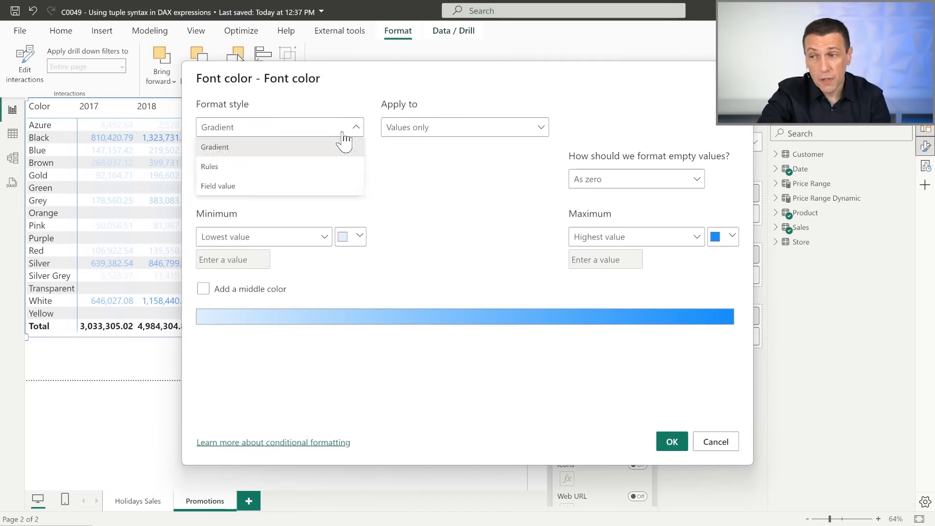
left_click(287, 188)
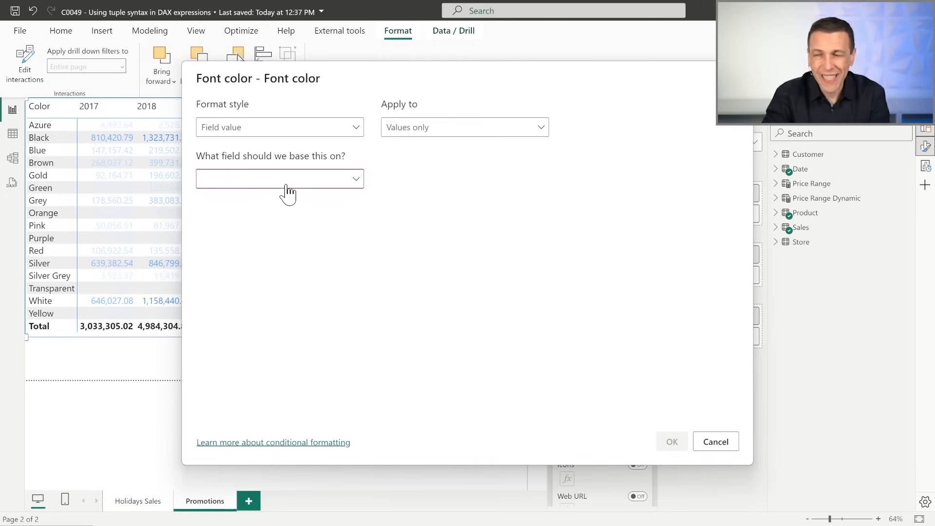
left_click(288, 190)
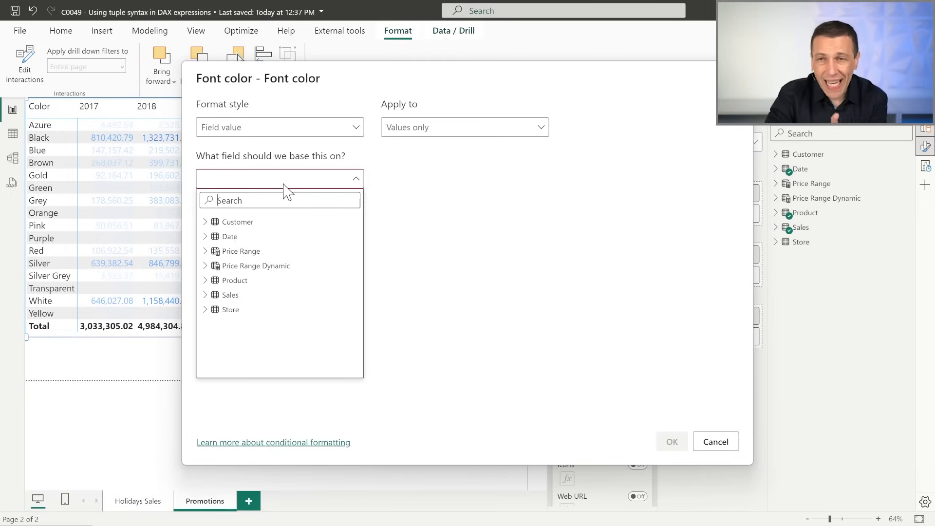
left_click(723, 444)
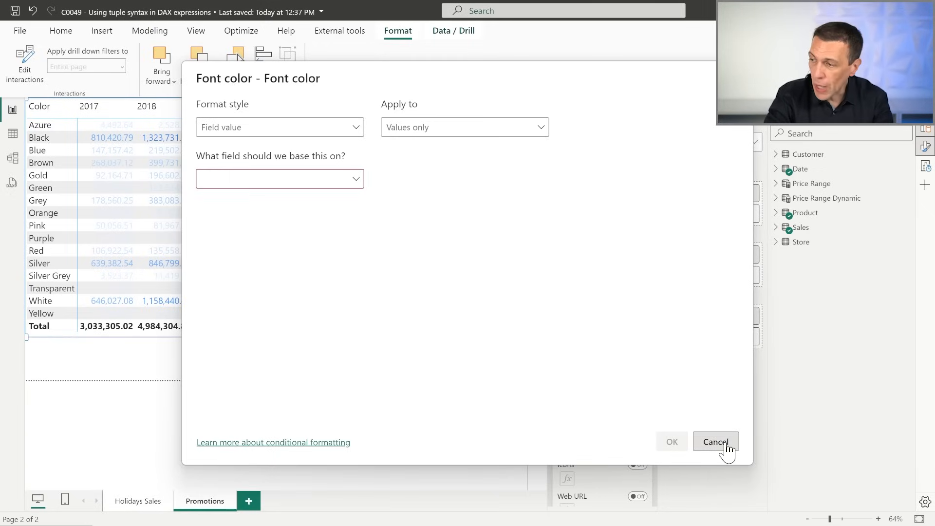
left_click(724, 444)
Step: Open the Promotion Color measure from the Sales table and highlight its ( "Contoso", "United States" ) tuple
left_click(800, 227)
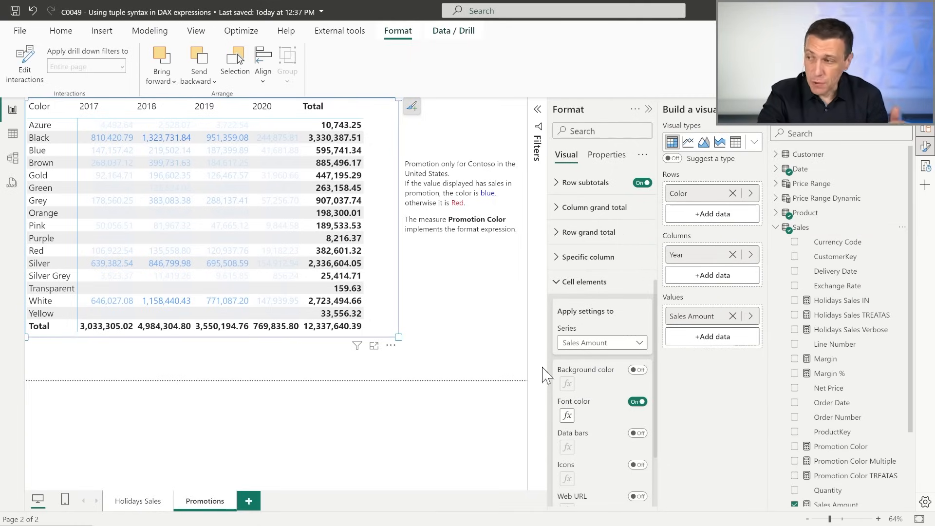
left_click(828, 446)
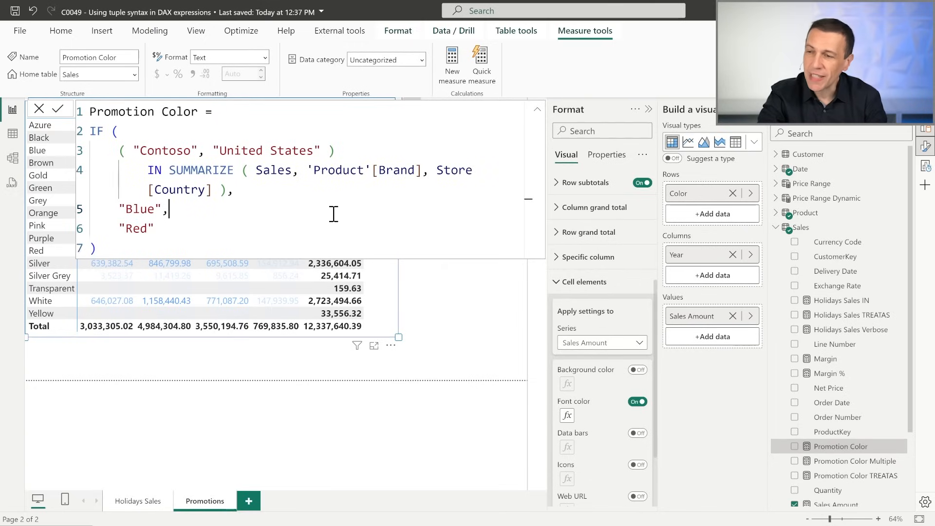
left_click(118, 150)
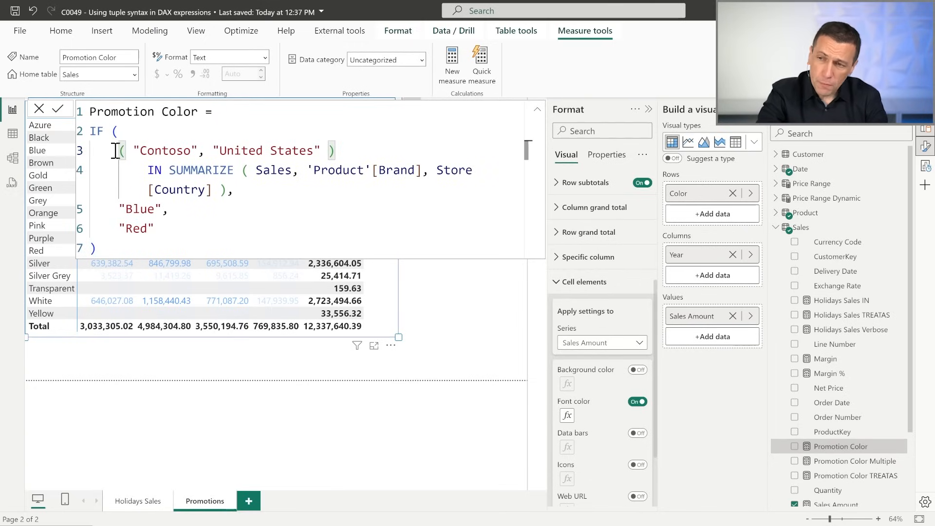
left_click_drag(120, 150, 343, 150)
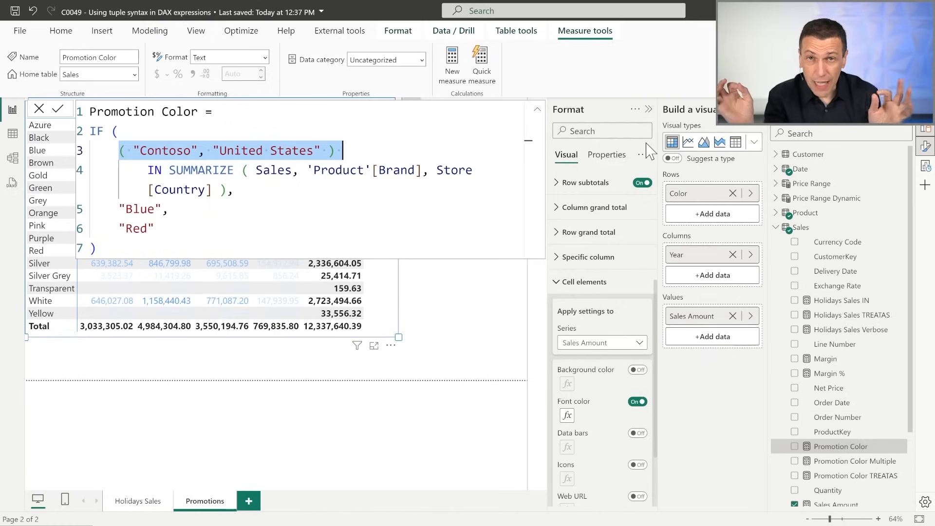
left_click(330, 151)
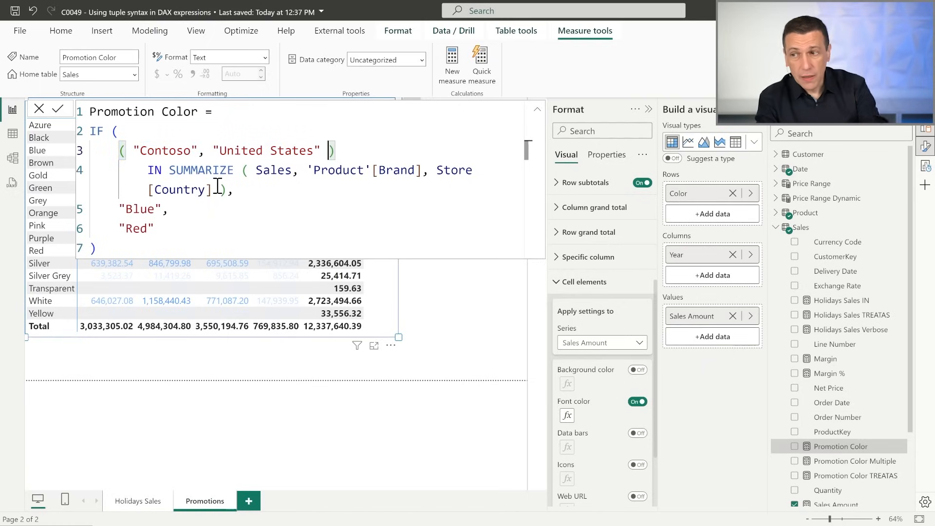
Step: Move SUMMARIZE onto its own line below IN and start its arguments on a new line in the Promotion Color formula
double_click(172, 171)
key("Left")
key("Return")
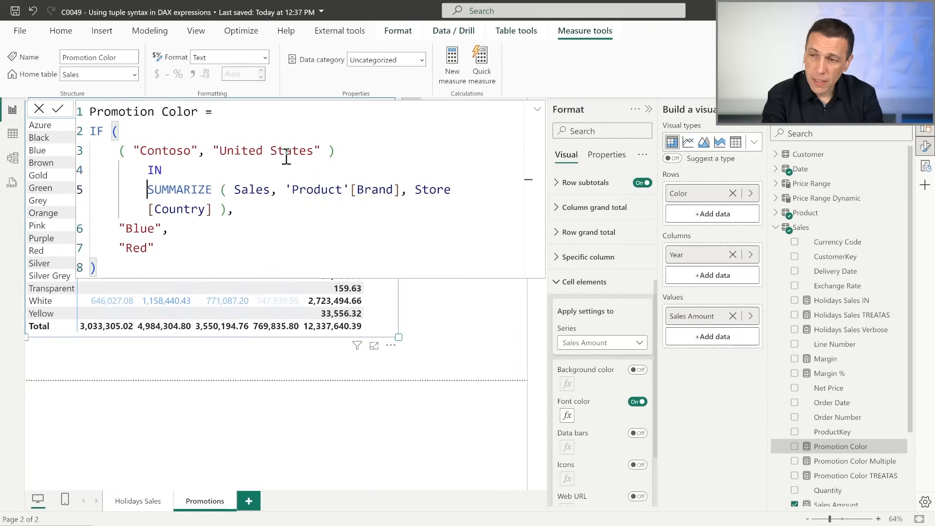
key("ctrl+Right")
key("Right")
key("Right")
key("Right")
key("Return")
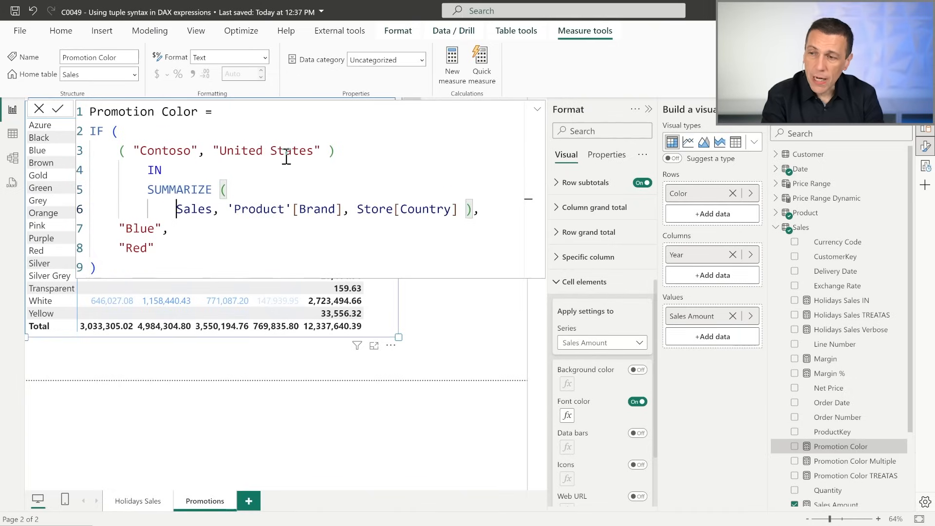
Step: Put Sales, 'Product'[Brand], Store[Country] and the closing parenthesis of SUMMARIZE on separate lines, aligning the parenthesis with SUMMARIZE
key("ctrl+Right")
key("Right")
key("Return")
key("ctrl+Right")
key("ctrl+Right")
key("ctrl+Right")
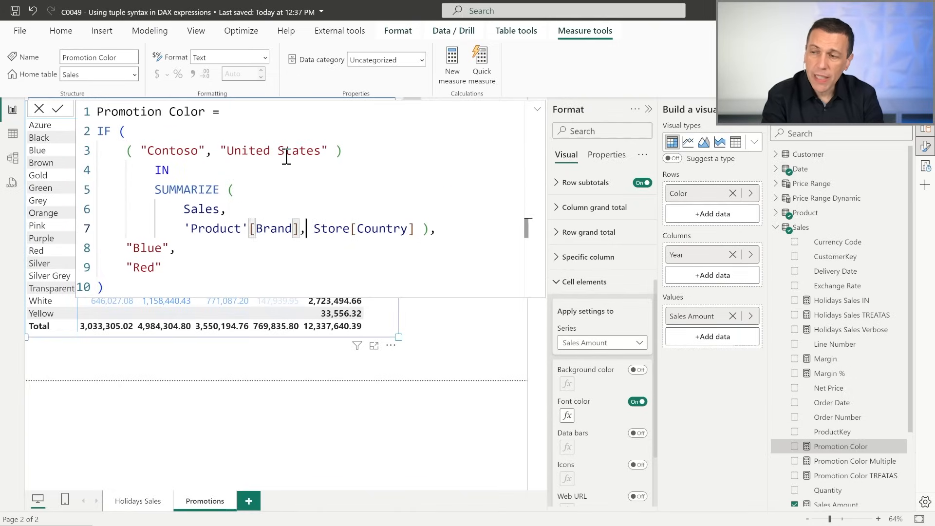
key("Right")
key("Return")
key("ctrl+Right")
key("Return")
key("shift+Tab")
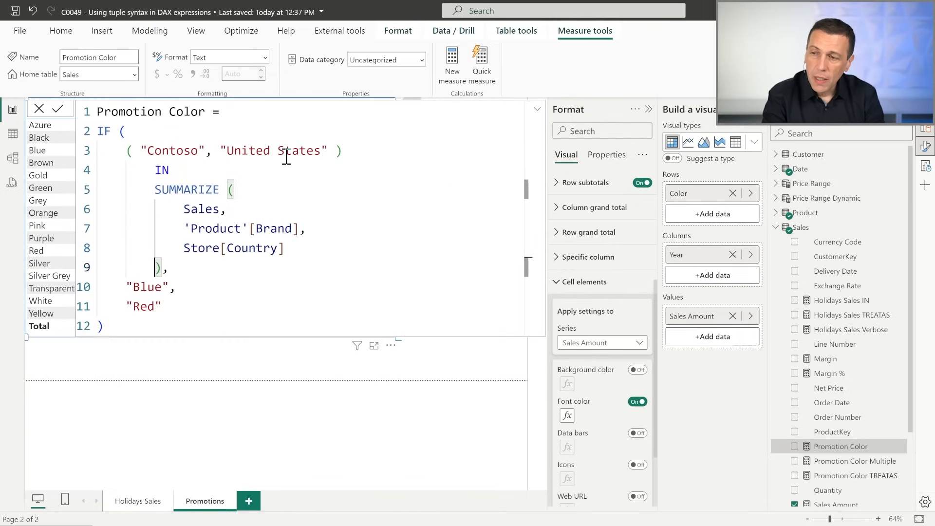
Step: Examine the tuple, the SUMMARIZE table and the "Blue" result in the Promotion Color formula, and collapse the formula to a single line
left_click_drag(185, 229, 285, 248)
left_click_drag(140, 151, 331, 149)
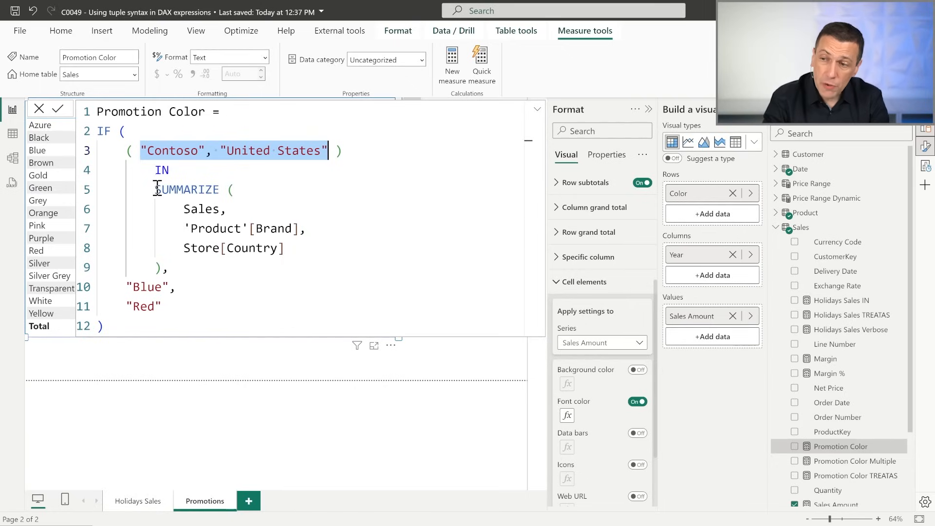
left_click_drag(155, 190, 164, 266)
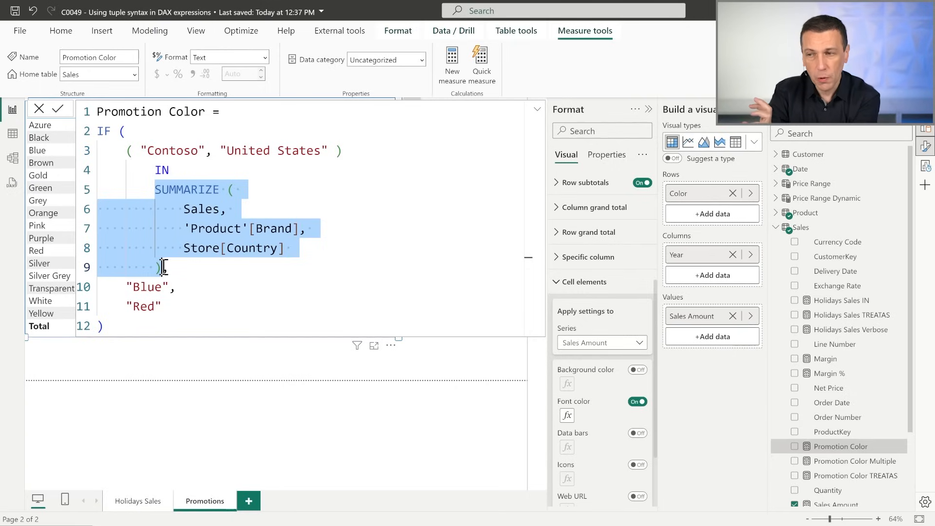
left_click(125, 151)
left_click_drag(126, 151, 365, 146)
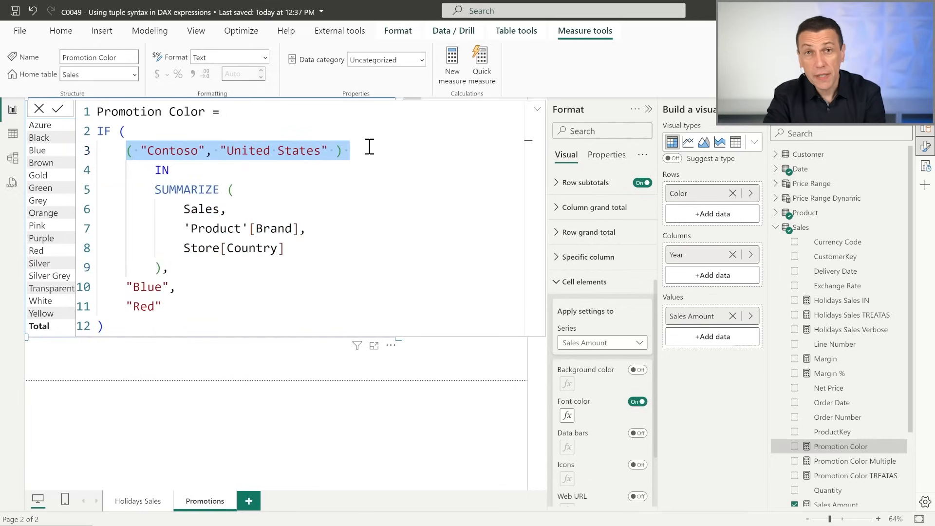
left_click(128, 150)
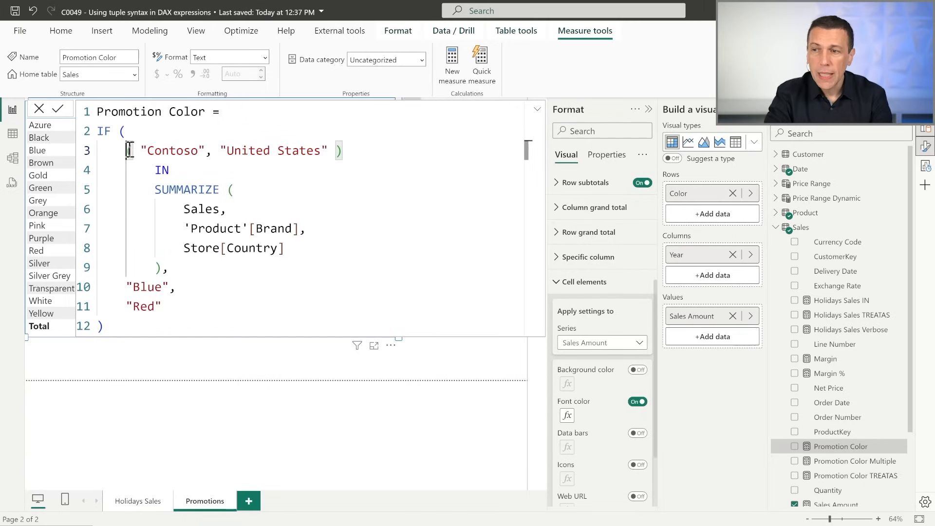
left_click_drag(129, 150, 356, 147)
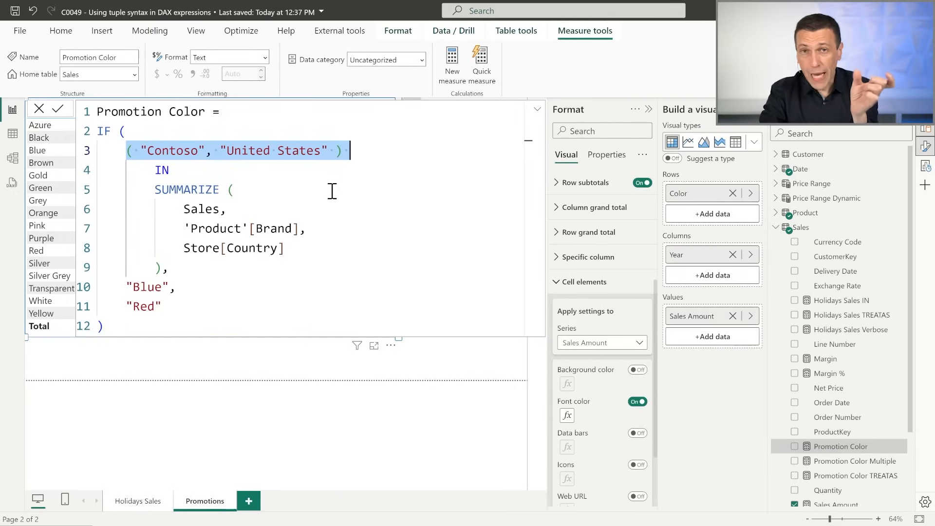
left_click_drag(154, 189, 162, 265)
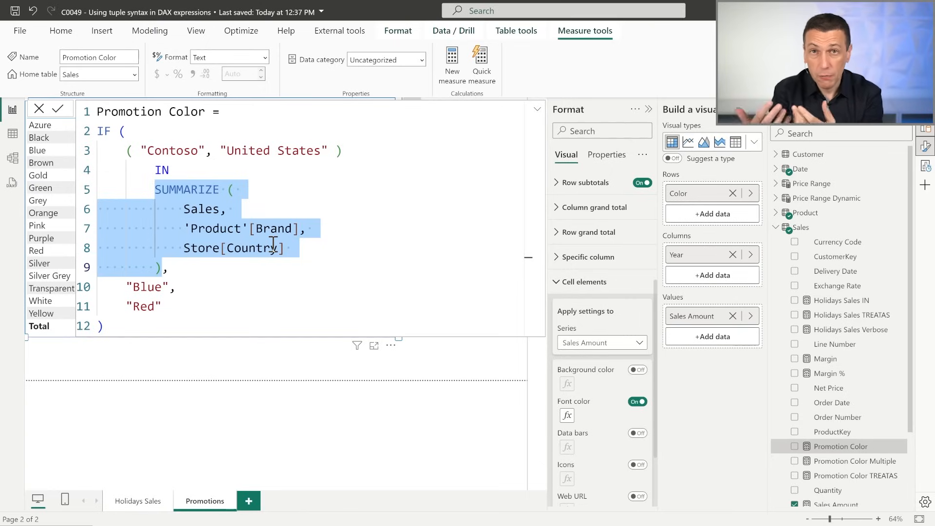
left_click_drag(127, 150, 179, 266)
double_click(159, 287)
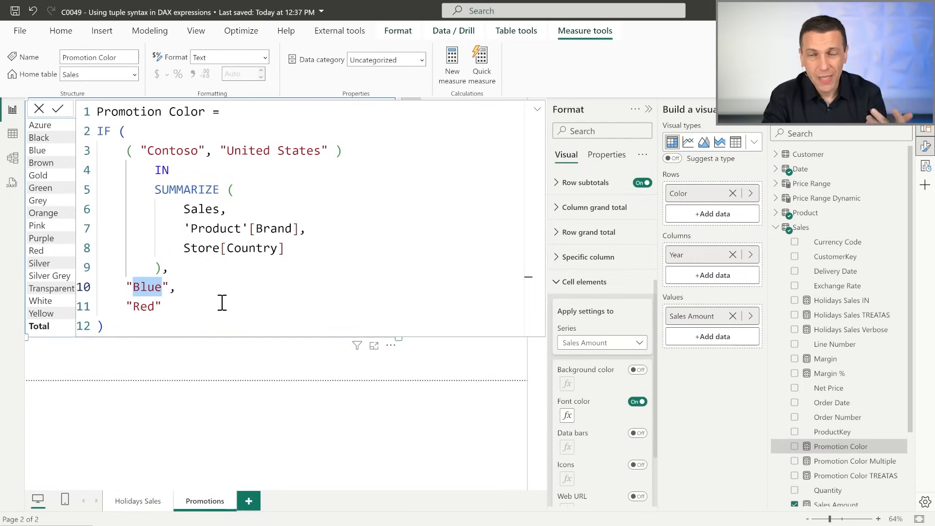
left_click(253, 298)
left_click(536, 117)
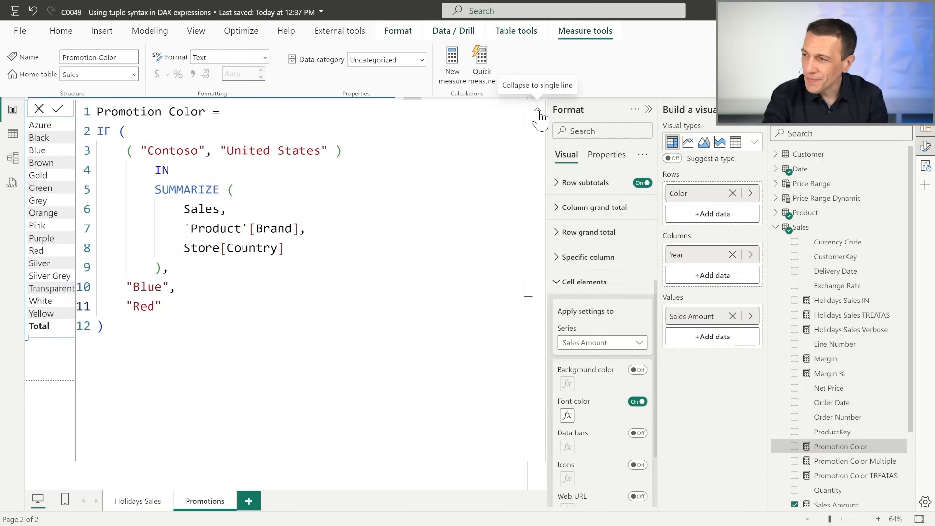
left_click(537, 115)
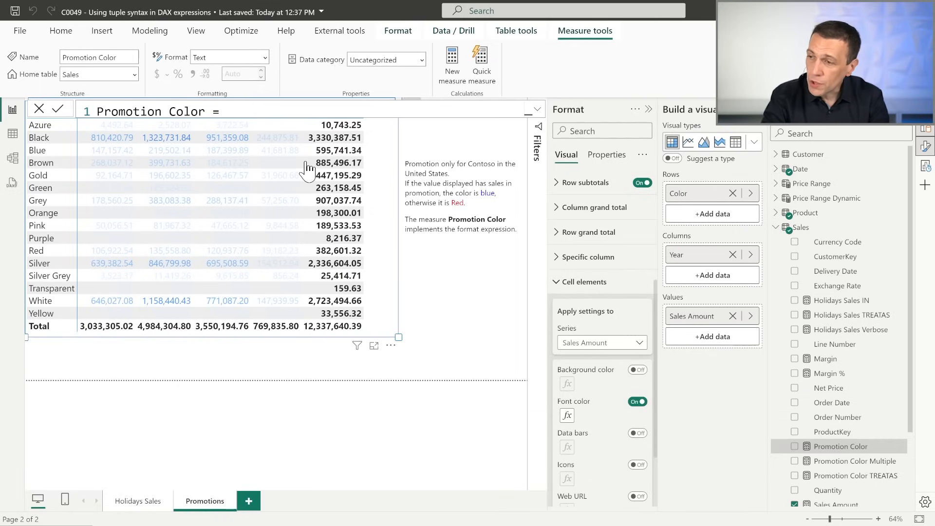
Step: Set the Sales Amount font color to the Field value format style based on the Promotion Color measure
left_click(568, 419)
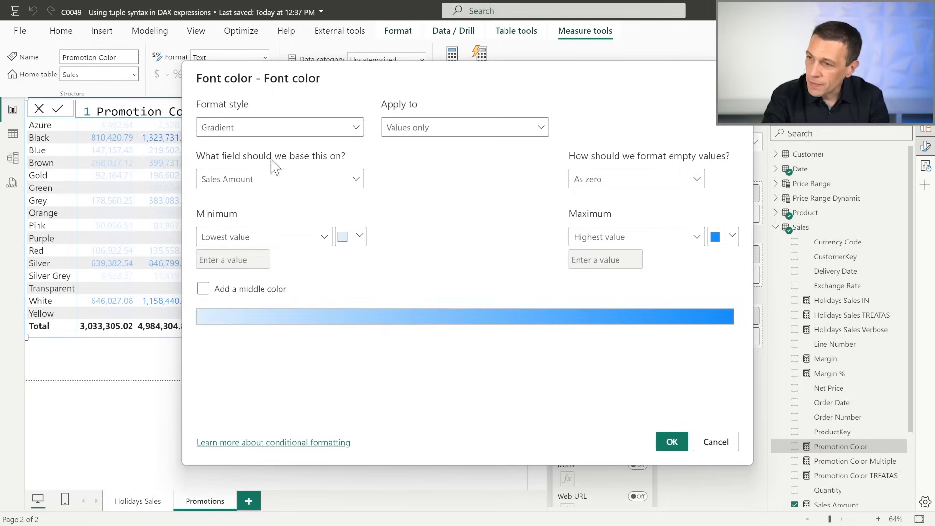
left_click(281, 129)
left_click(250, 185)
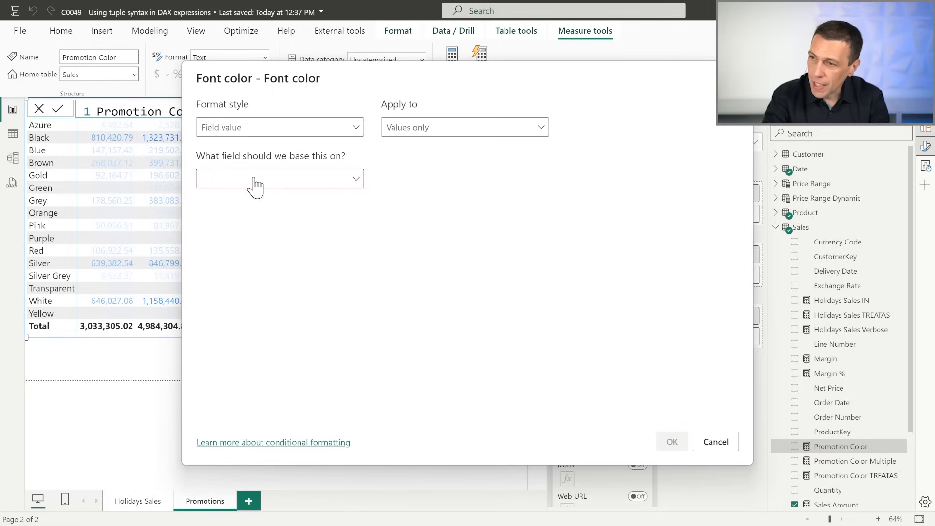
left_click(253, 182)
type("pro")
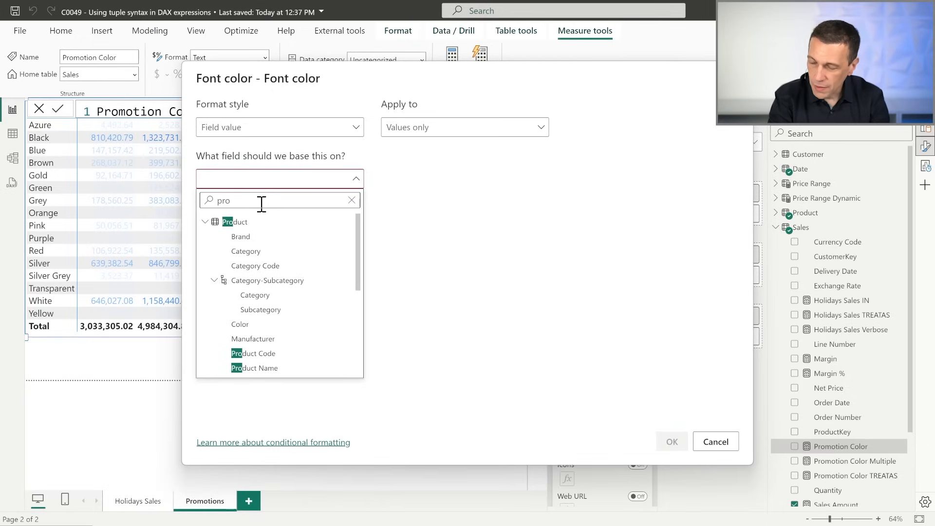
double_click(262, 204)
type("color")
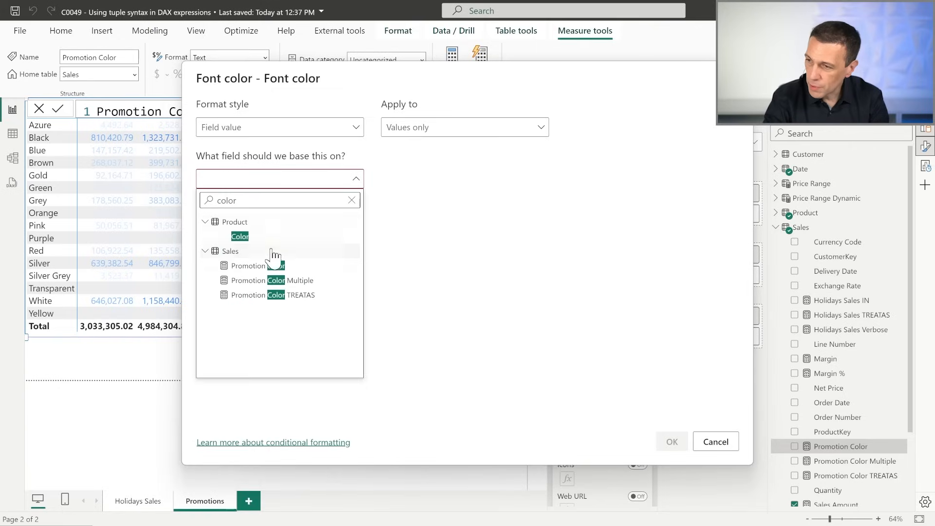
left_click(258, 266)
left_click(673, 442)
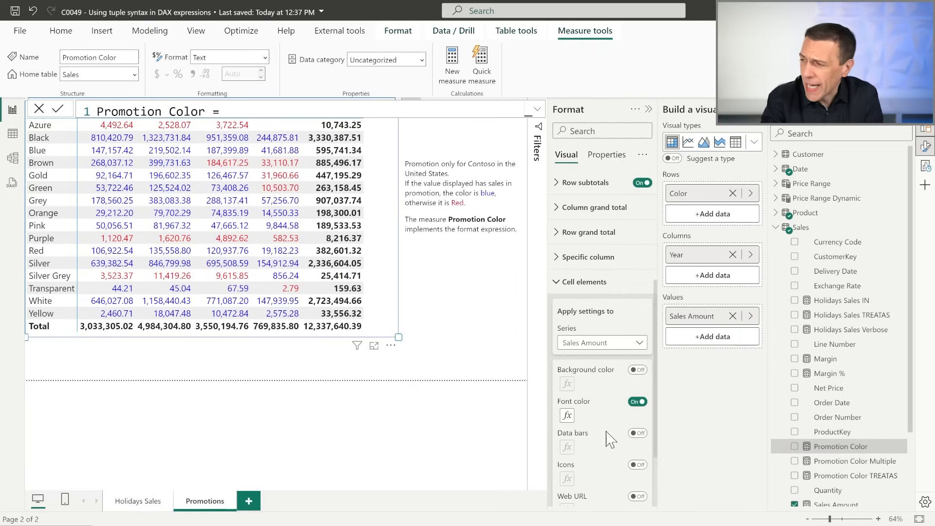
Step: Open the Promotion Color TREATAS measure, examine its TREATAS, KEEPFILTERS and NOT ISEMPTY parts, and collapse the formula
left_click(875, 480)
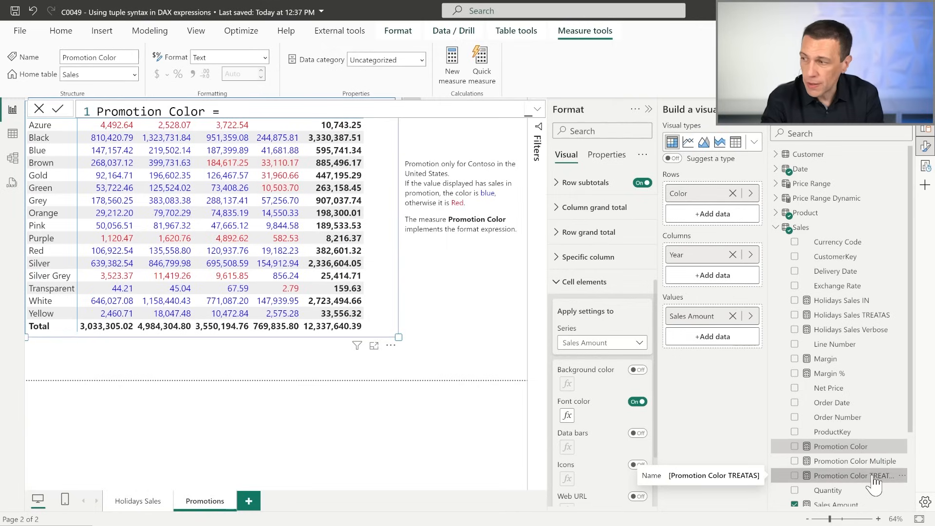
left_click(538, 108)
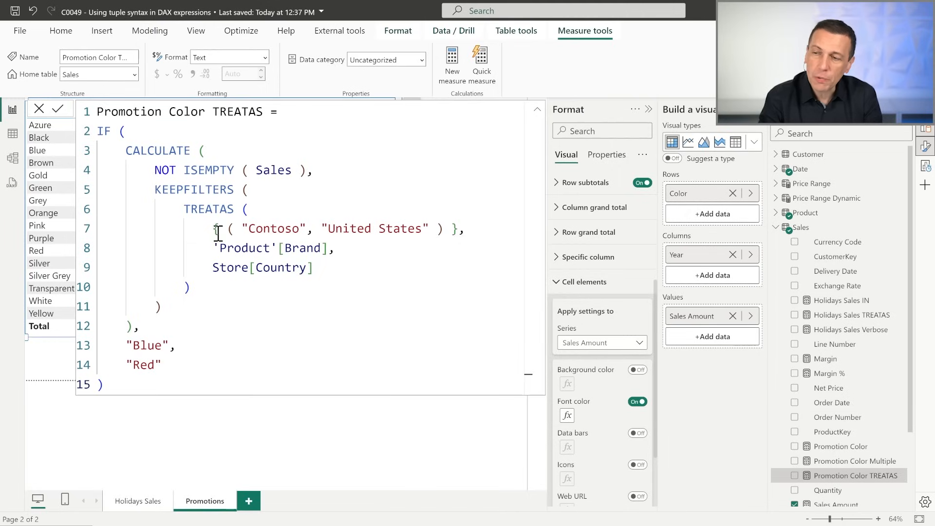
left_click_drag(184, 209, 207, 284)
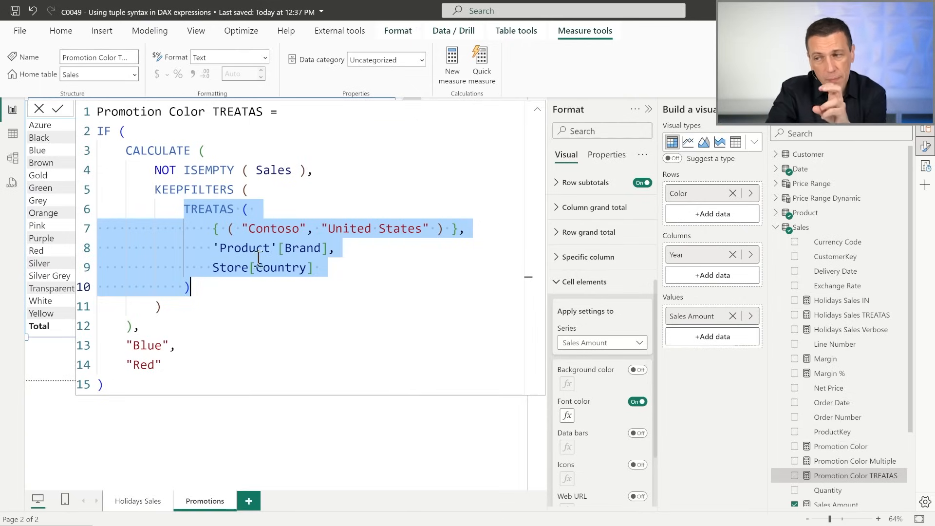
left_click(319, 267)
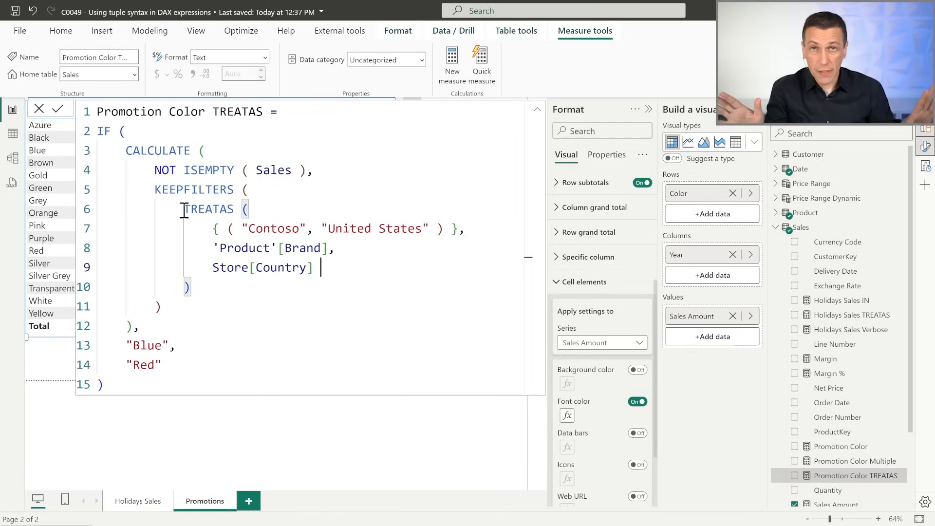
left_click_drag(155, 190, 183, 302)
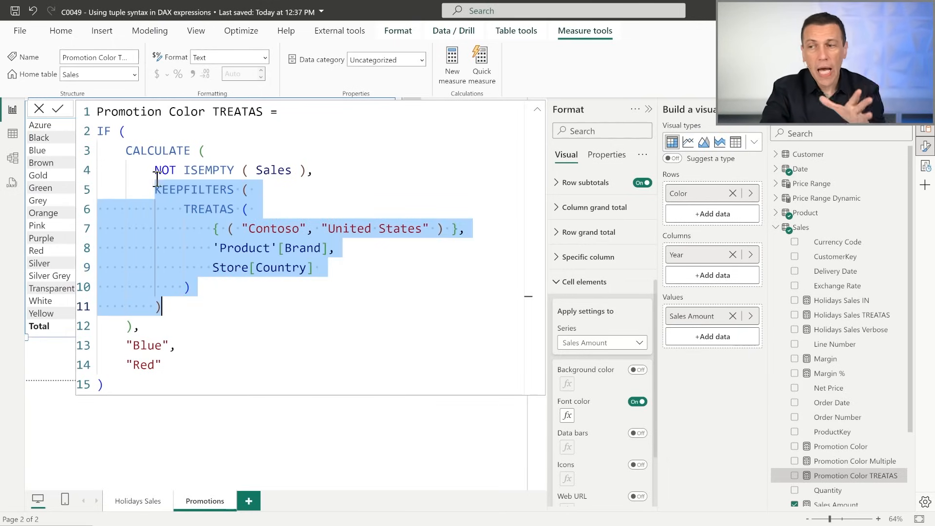
left_click_drag(154, 170, 289, 183)
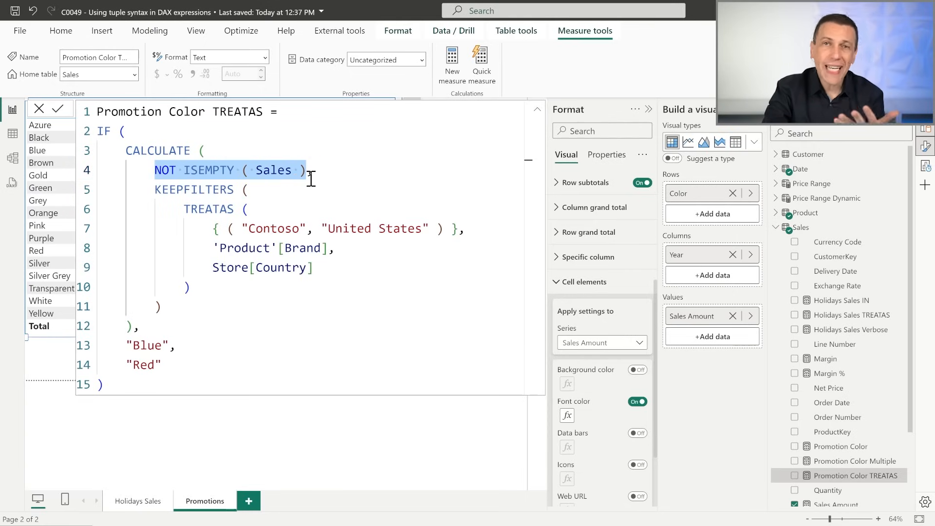
left_click(537, 113)
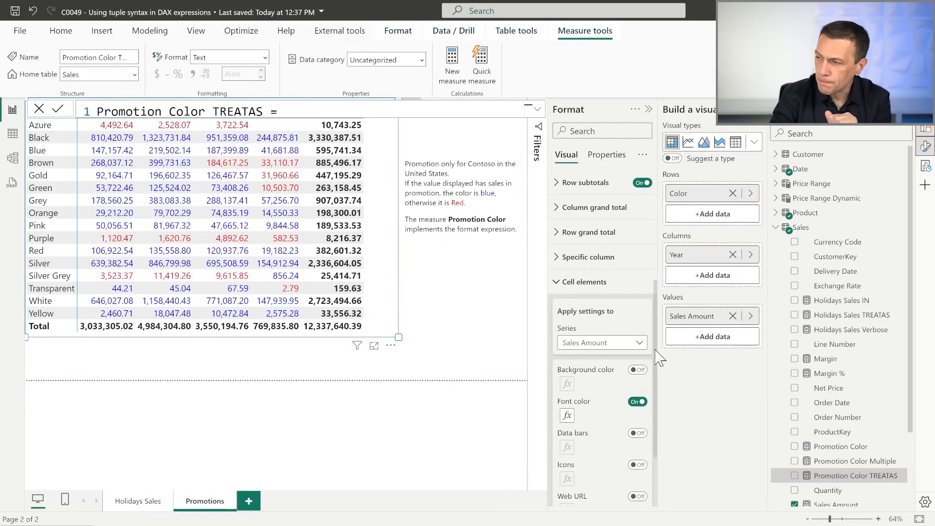
Step: Expand the Promotion Color TREATAS formula to review its tuple, and compare it with the tuple, IN and SUMMARIZE parts of Promotion Color
left_click(537, 109)
double_click(252, 228)
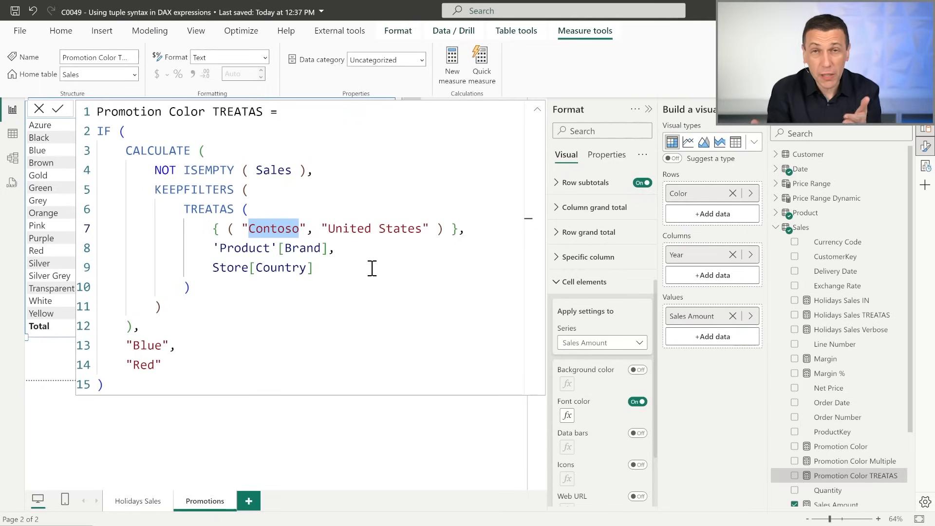
left_click(861, 449)
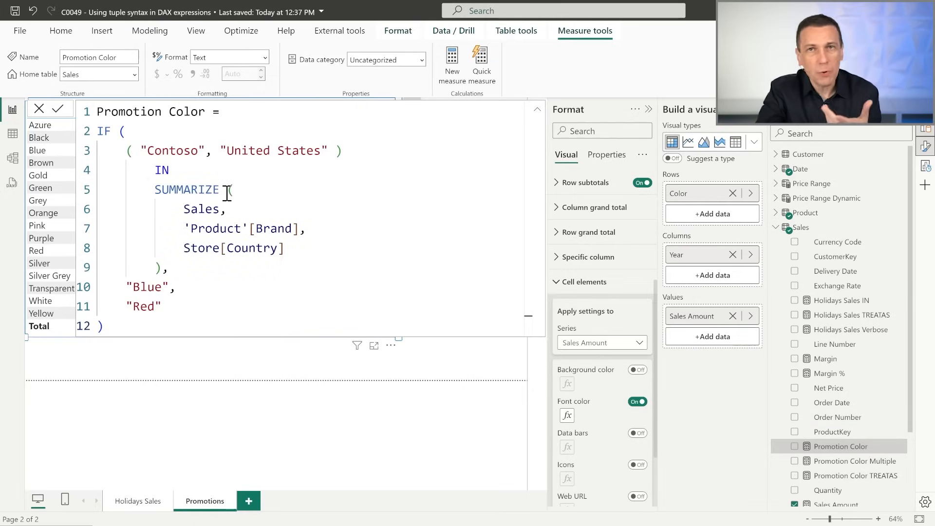
left_click_drag(130, 154, 347, 154)
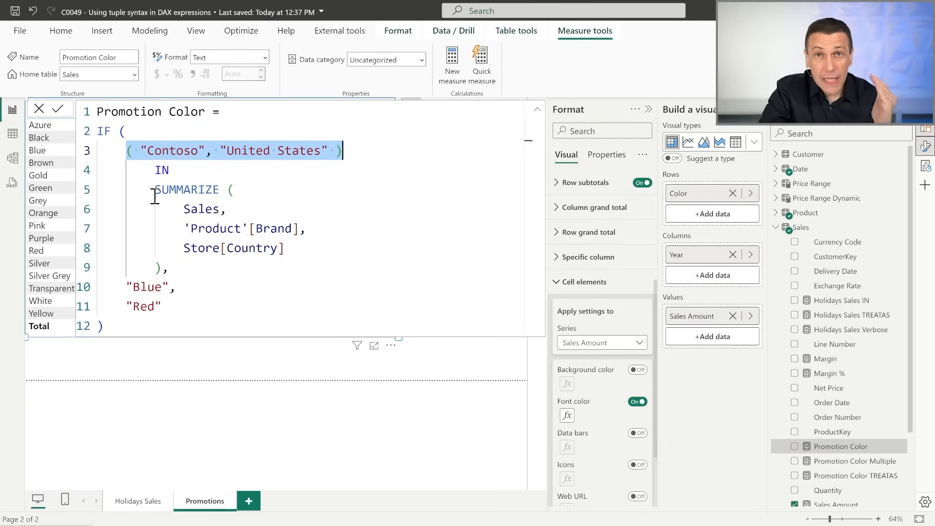
left_click_drag(156, 190, 161, 268)
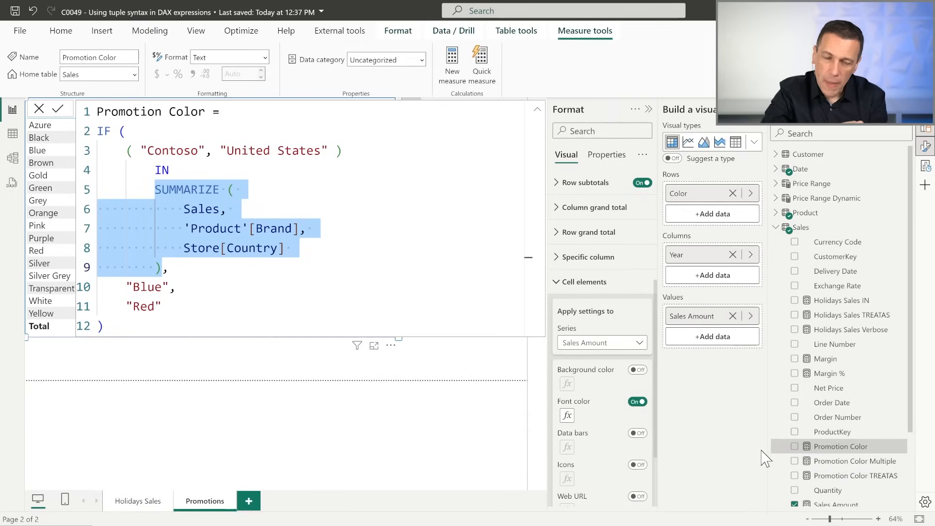
left_click(298, 178)
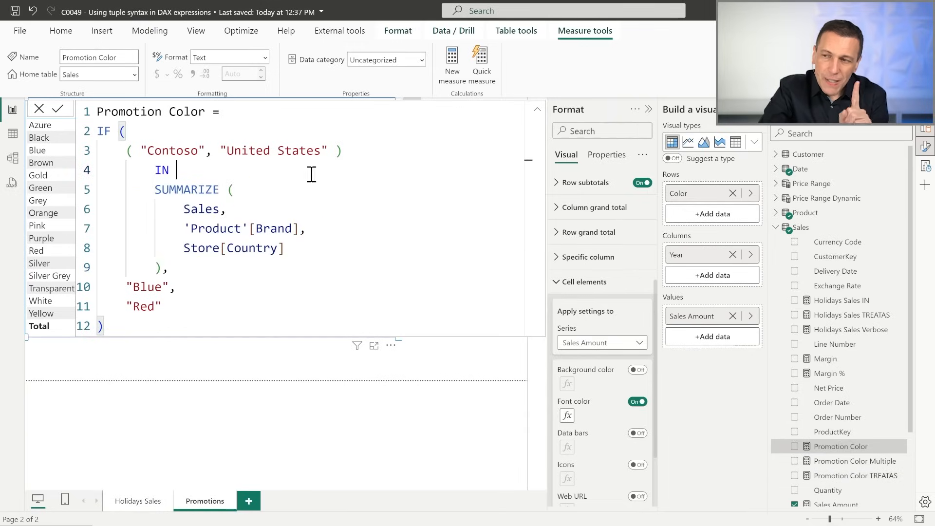
left_click_drag(351, 154, 122, 146)
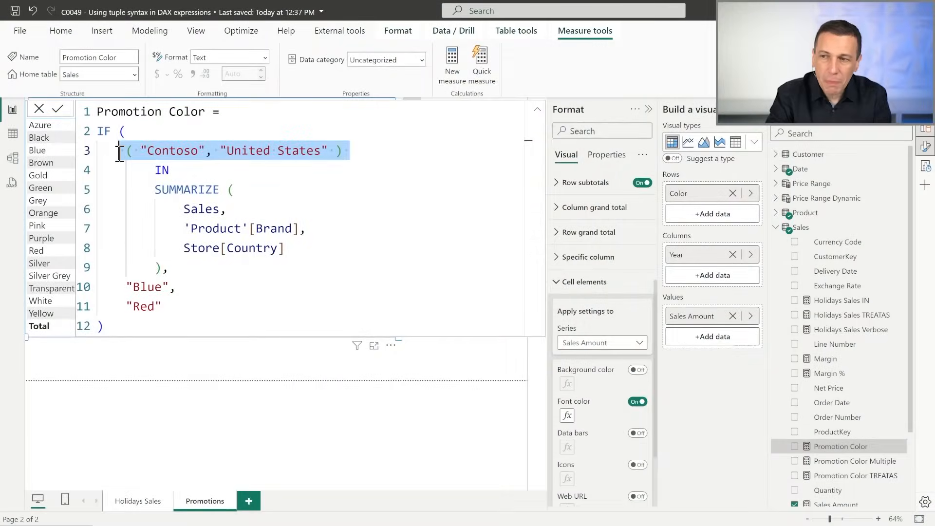
left_click_drag(125, 151, 158, 269)
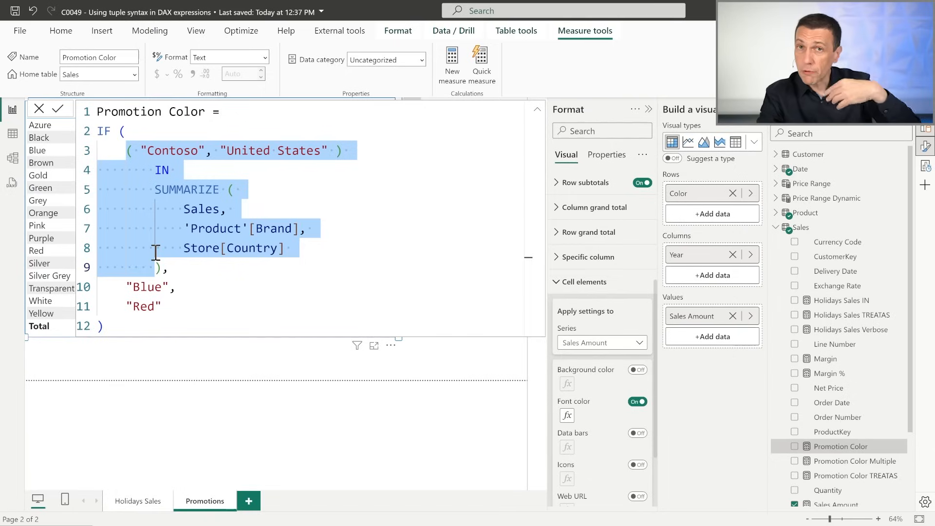
left_click(166, 170)
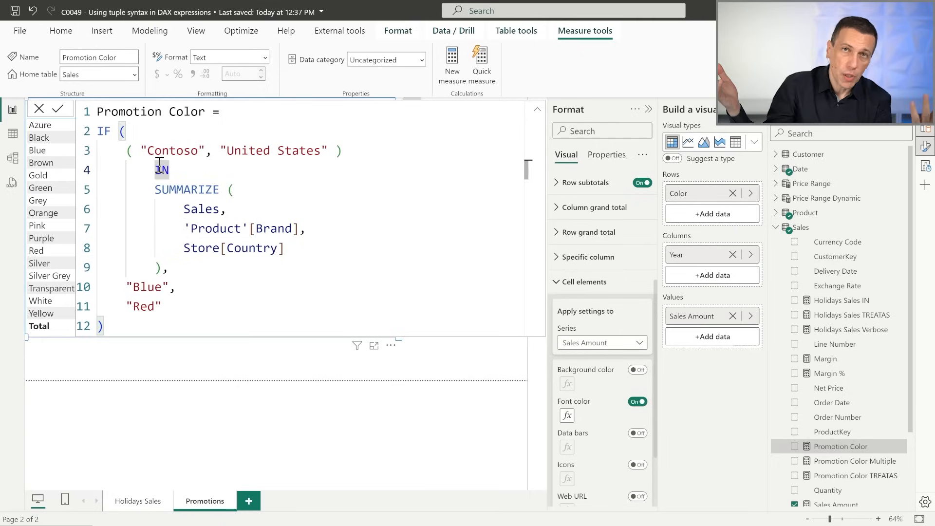
Step: In the Promotion Color Multiple measure, put the Contoso and Adventure Works tuples on separate lines, aligning the closing brace with the opening one
left_click(839, 462)
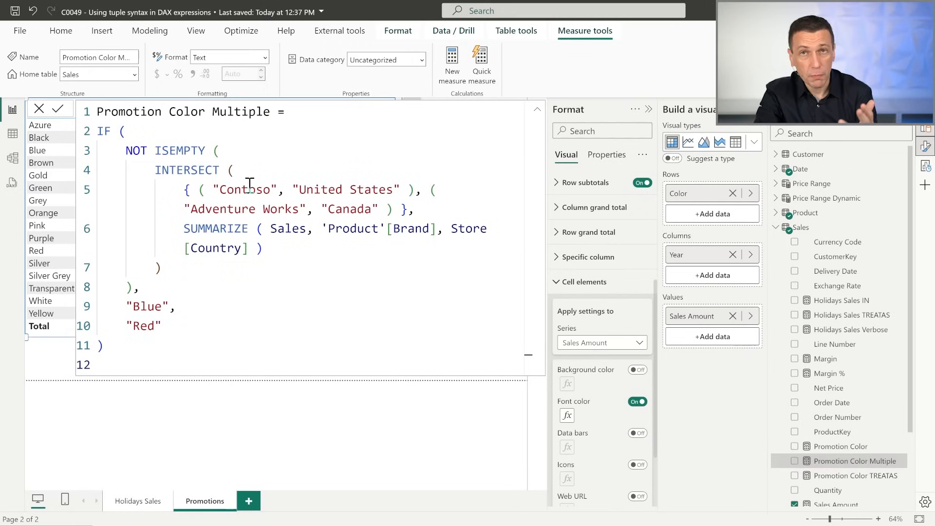
left_click(207, 190)
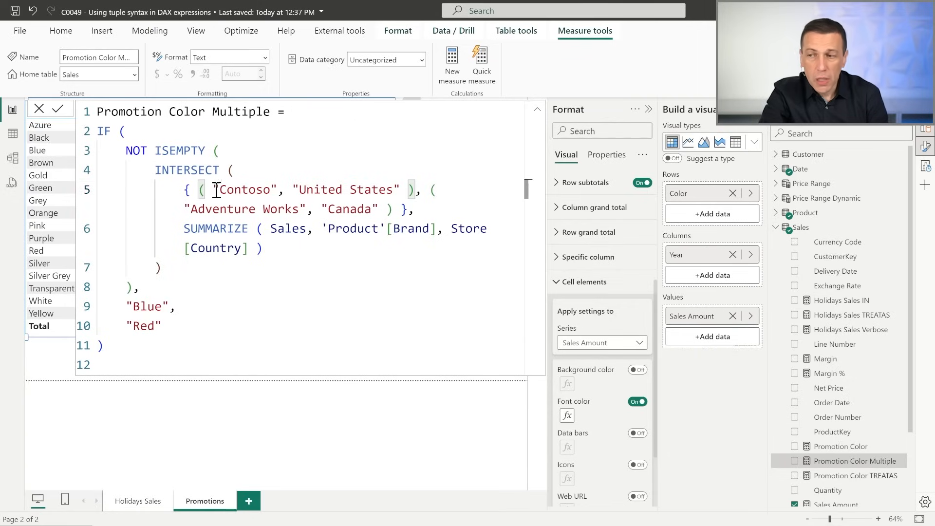
key("shift+Return")
key("End")
key("Left")
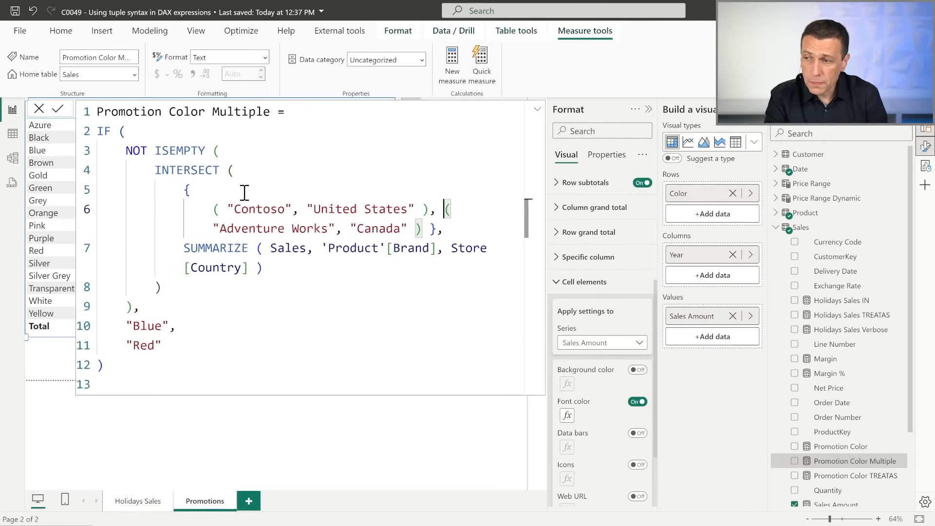
key("shift+Return")
key("End")
key("Left")
key("Left")
key("shift+Return")
key("shift+Tab")
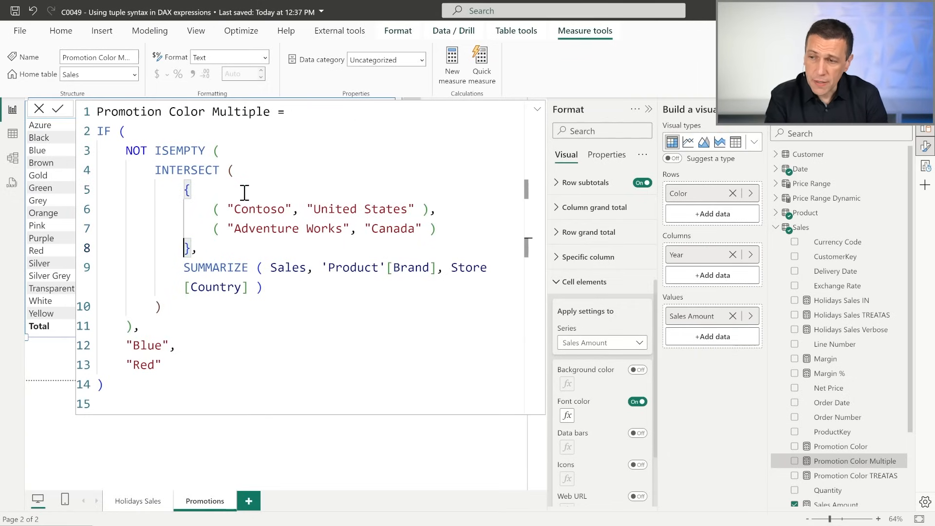
Step: Examine the two-tuple list and the SUMMARIZE table of Sales, brand and country in the Promotion Color Multiple formula
left_click_drag(213, 208, 437, 232)
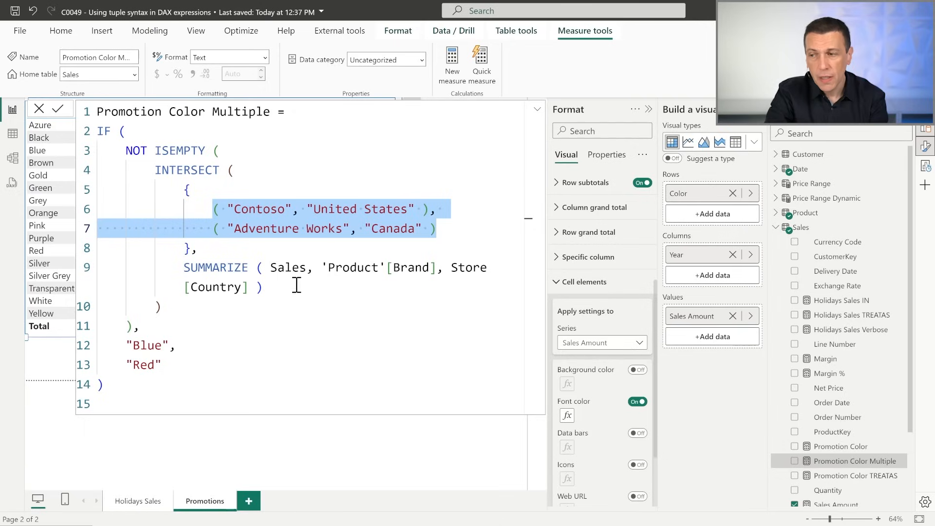
left_click(220, 269)
left_click(251, 285, "shift")
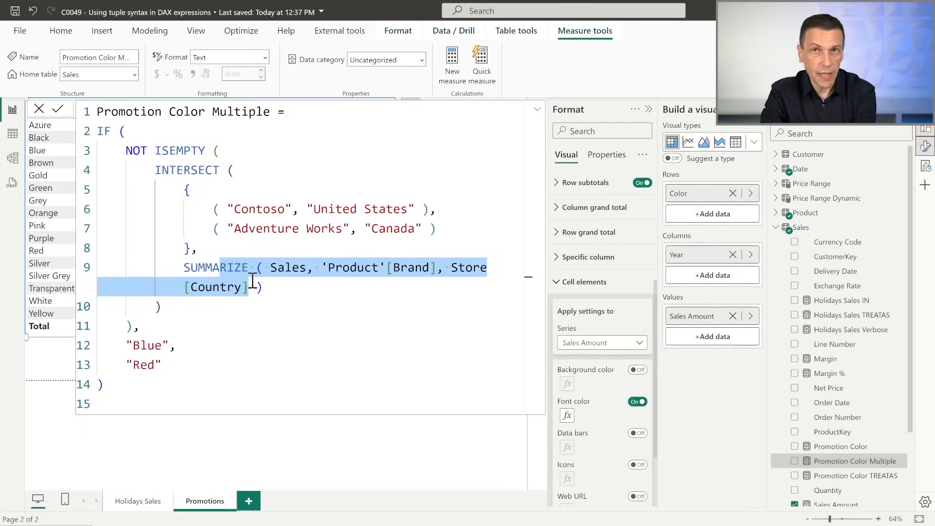
left_click(282, 285)
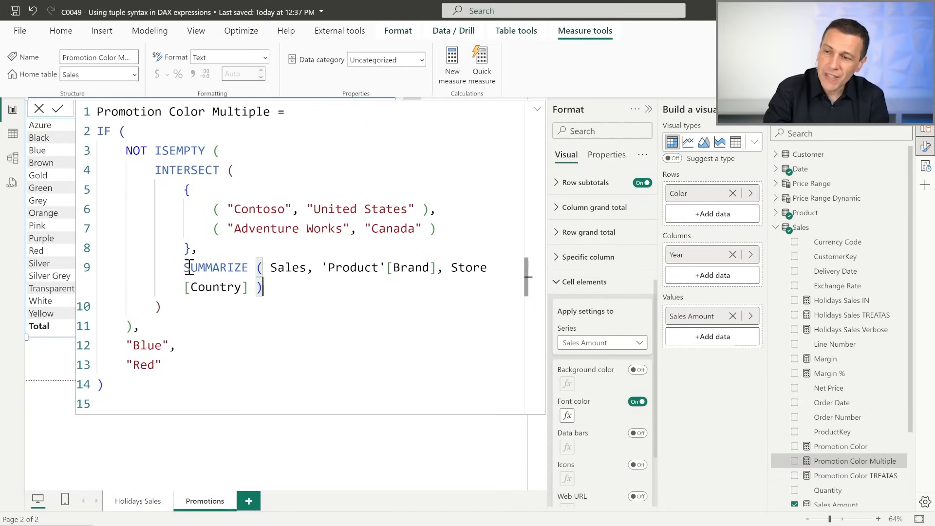
left_click_drag(187, 267, 277, 281)
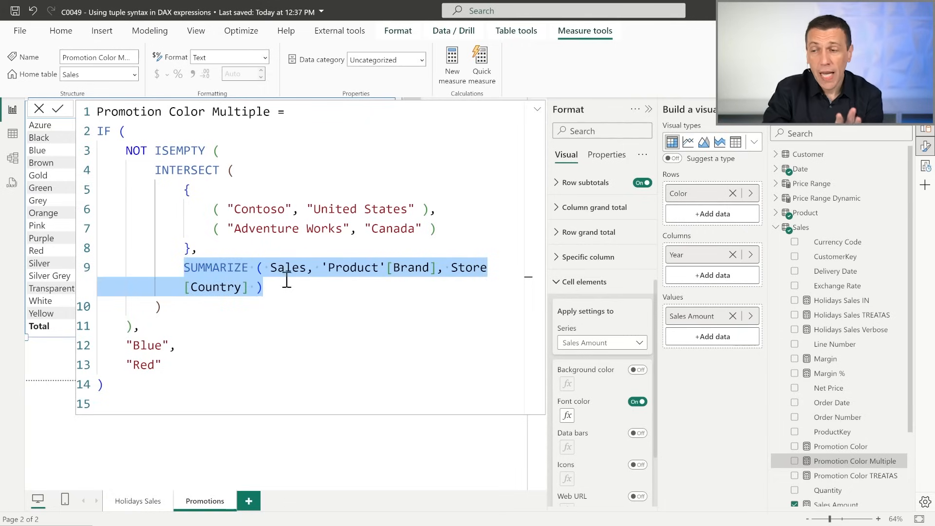
Step: Review how INTERSECT and NOT ISEMPTY determine the "Blue" or "Red" result in Promotion Color Multiple, and collapse the formula
left_click(156, 172)
left_click_drag(180, 192, 212, 248)
double_click(193, 172)
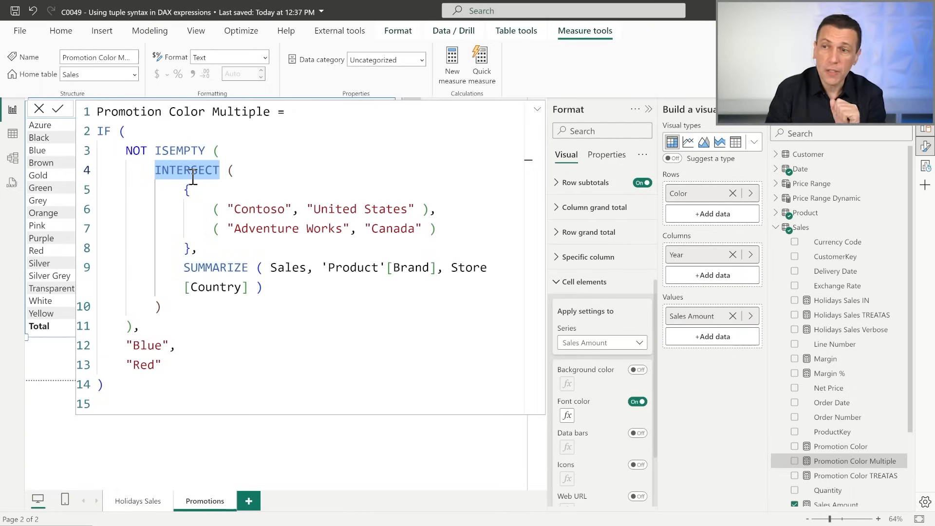
double_click(148, 346)
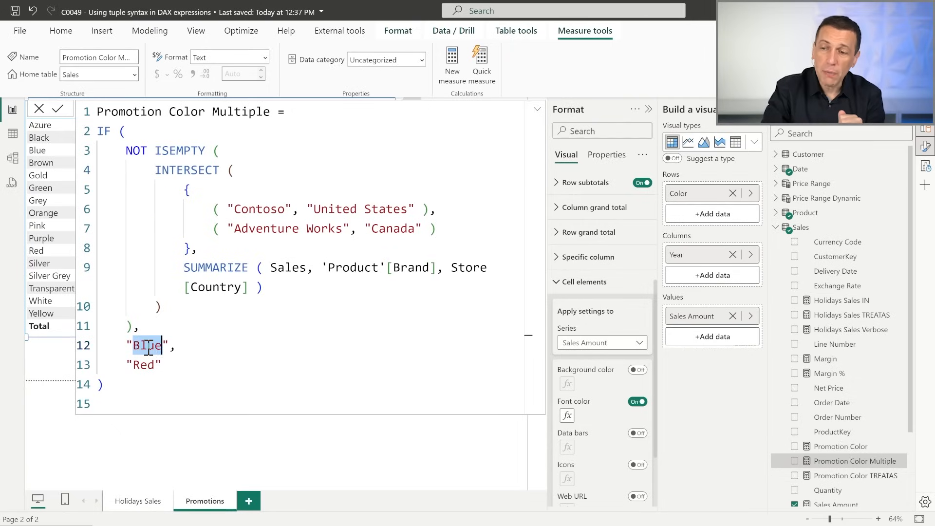
left_click_drag(205, 151, 126, 152)
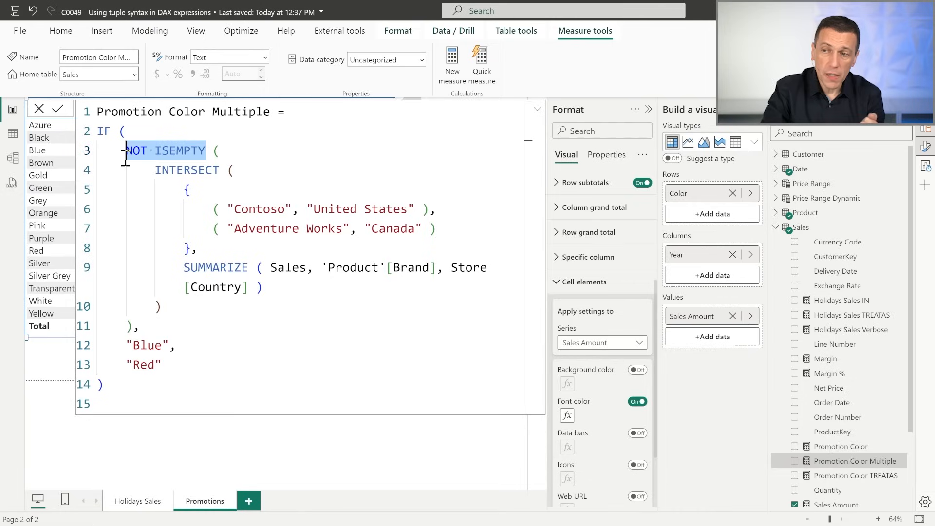
double_click(143, 347)
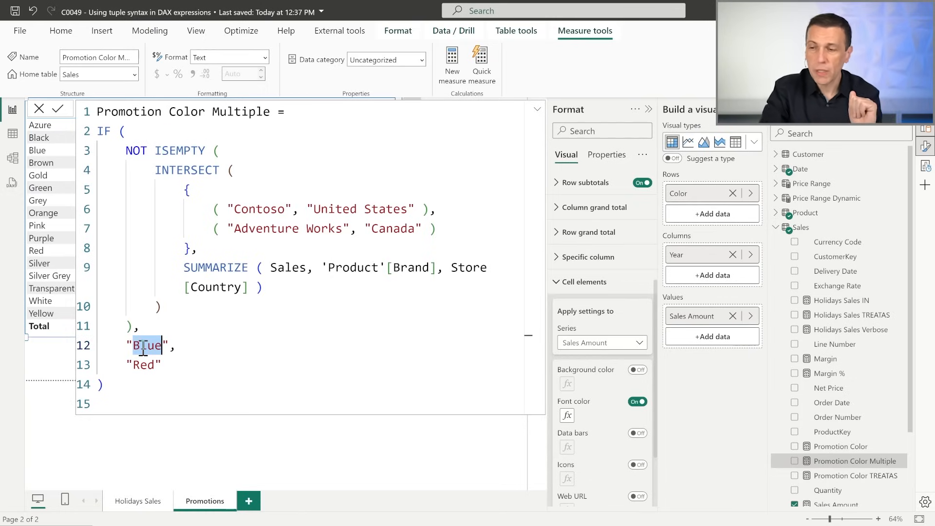
double_click(145, 366)
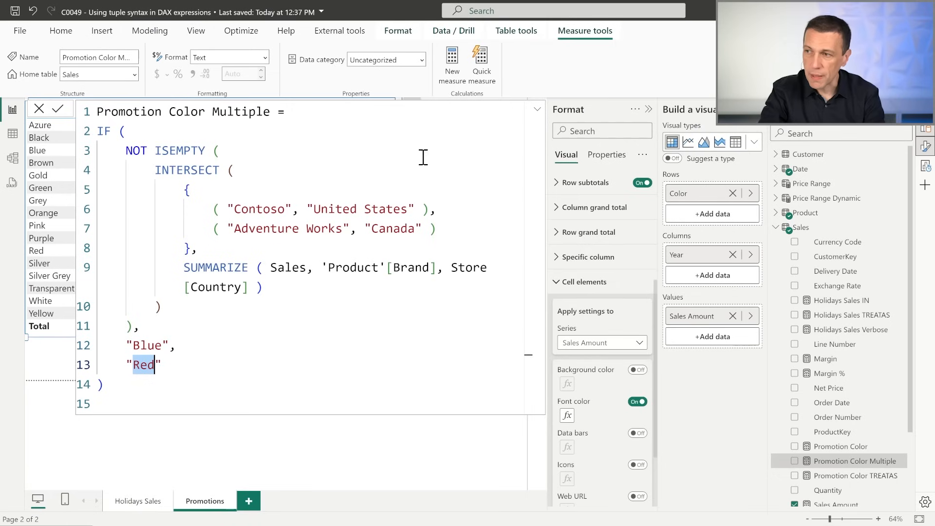
left_click(538, 110)
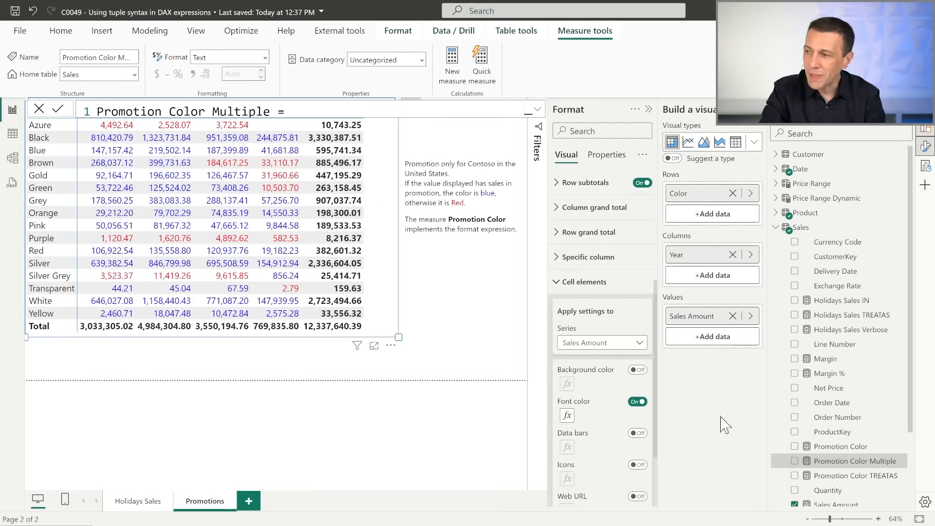
Step: Base the Sales Amount font color on the Promotion Color Multiple measure, keeping the conditional formatting dialog clear of the matrix
left_click(568, 417)
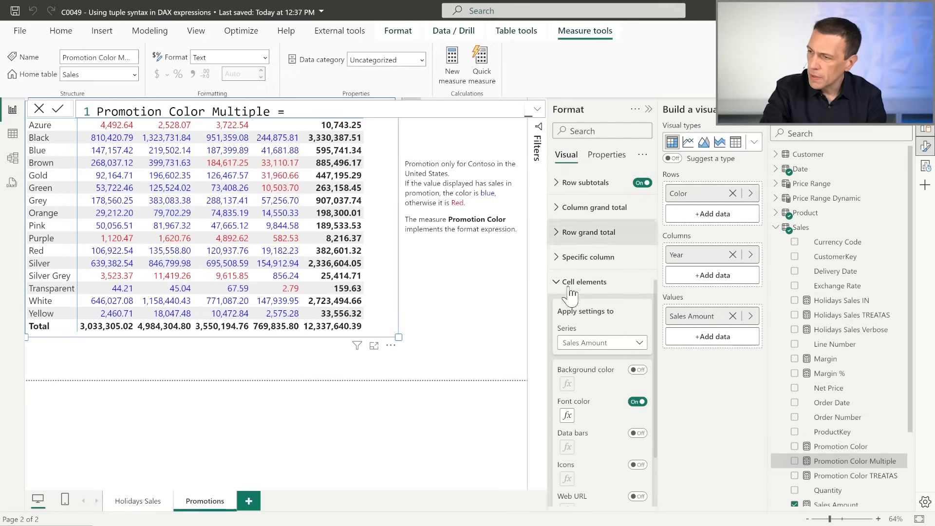
left_click(568, 416)
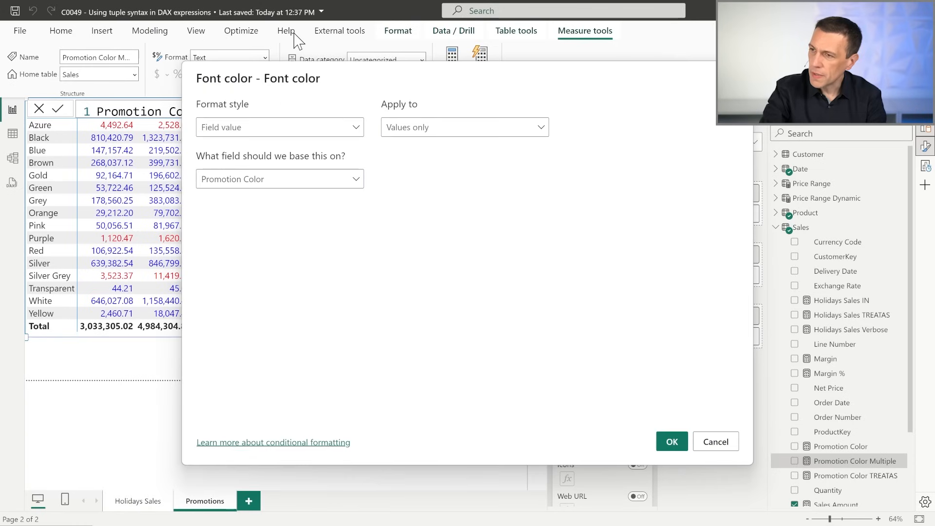
left_click_drag(300, 78, 491, 109)
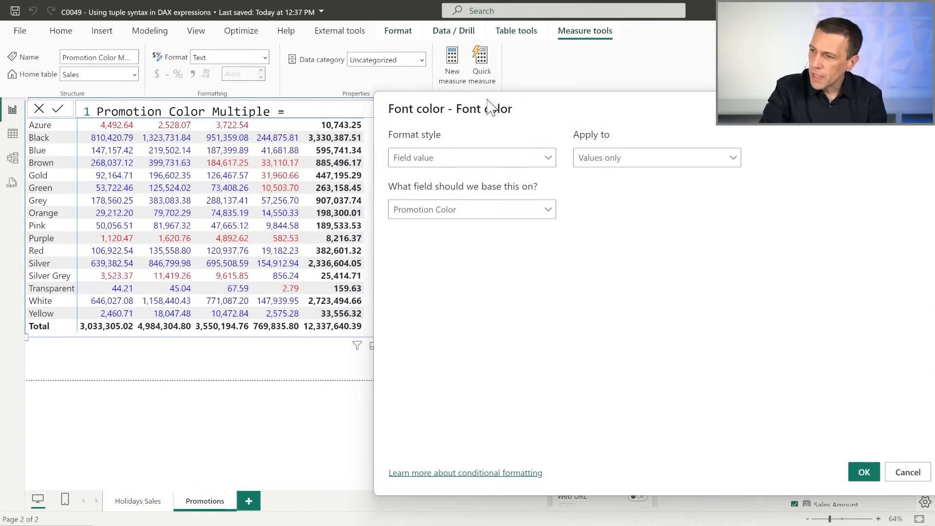
left_click(457, 210)
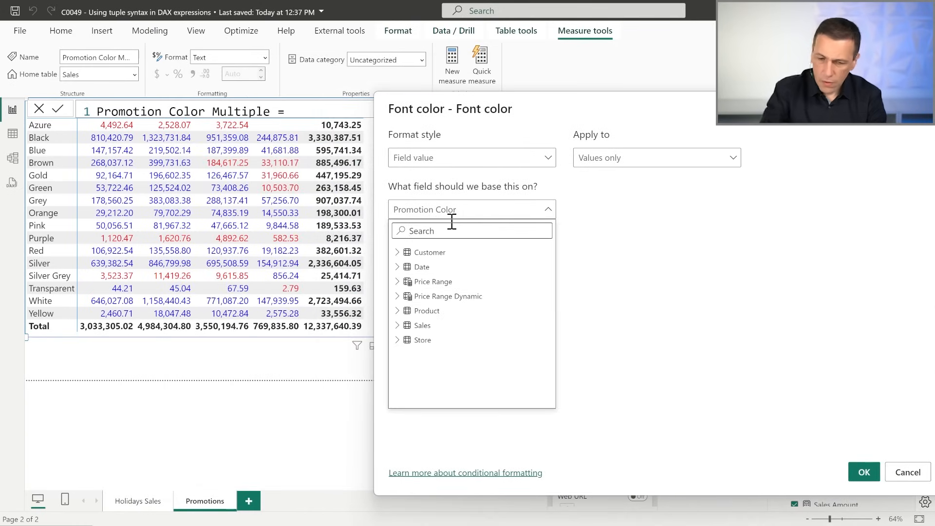
type("mult")
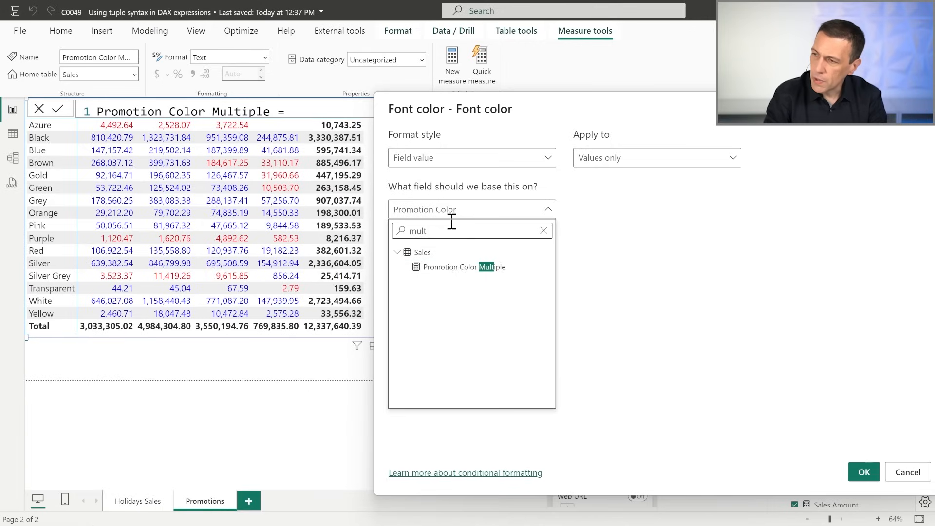
left_click(444, 267)
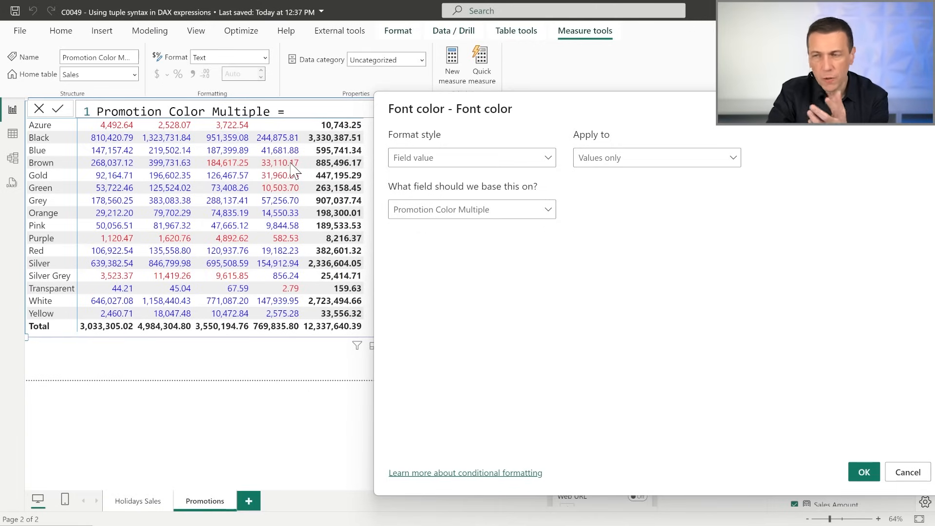
left_click(863, 471)
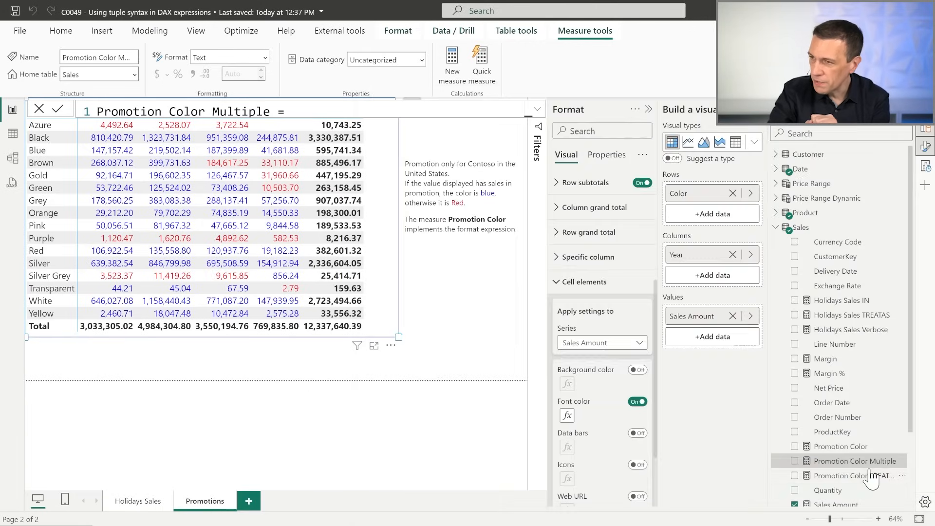